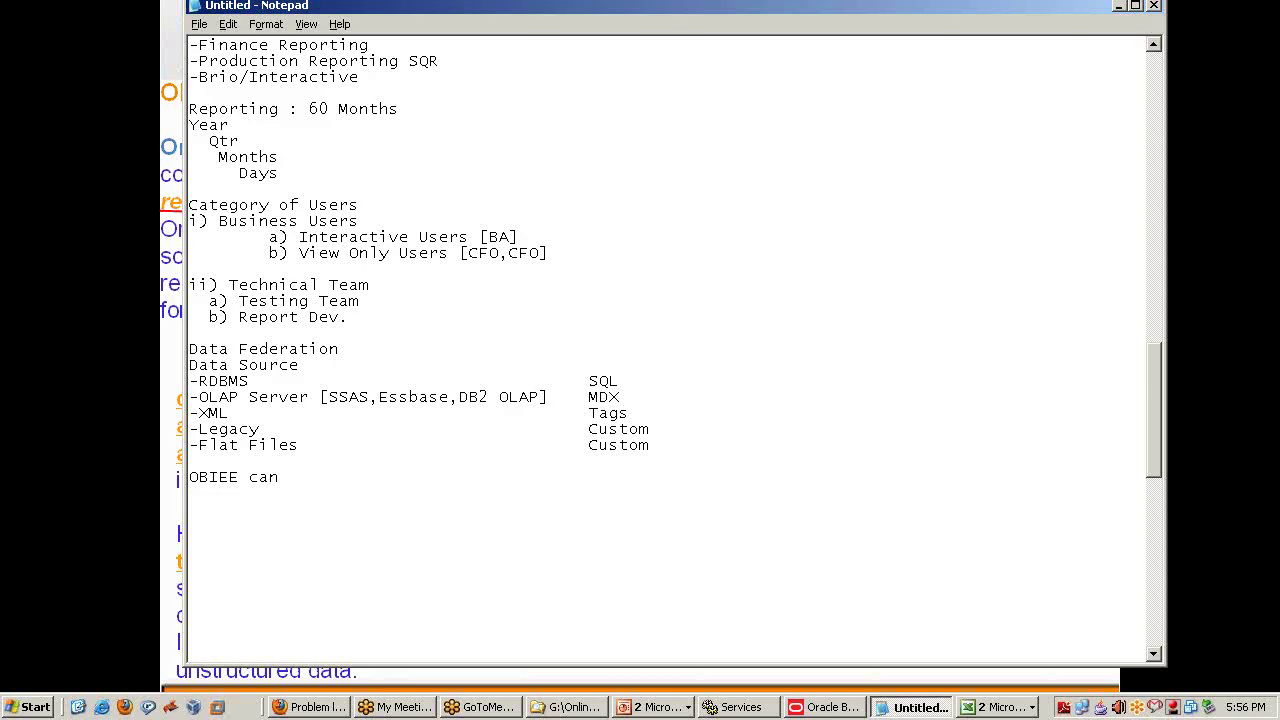
Type the 'OBIEE can be used as' list: i) Presentation Solution and Data Query Engine
{"action": "type", "text": "be us"}
{"action": "type", "text": "ed as i"}
{"action": "type", "text": ") Pre"}
{"action": "type", "text": "senat"}
{"action": "key", "text": "BackSpace"}
{"action": "key", "text": "BackSpace"}
{"action": "key", "text": "BackSpace"}
{"action": "type", "text": "tation Splut"}
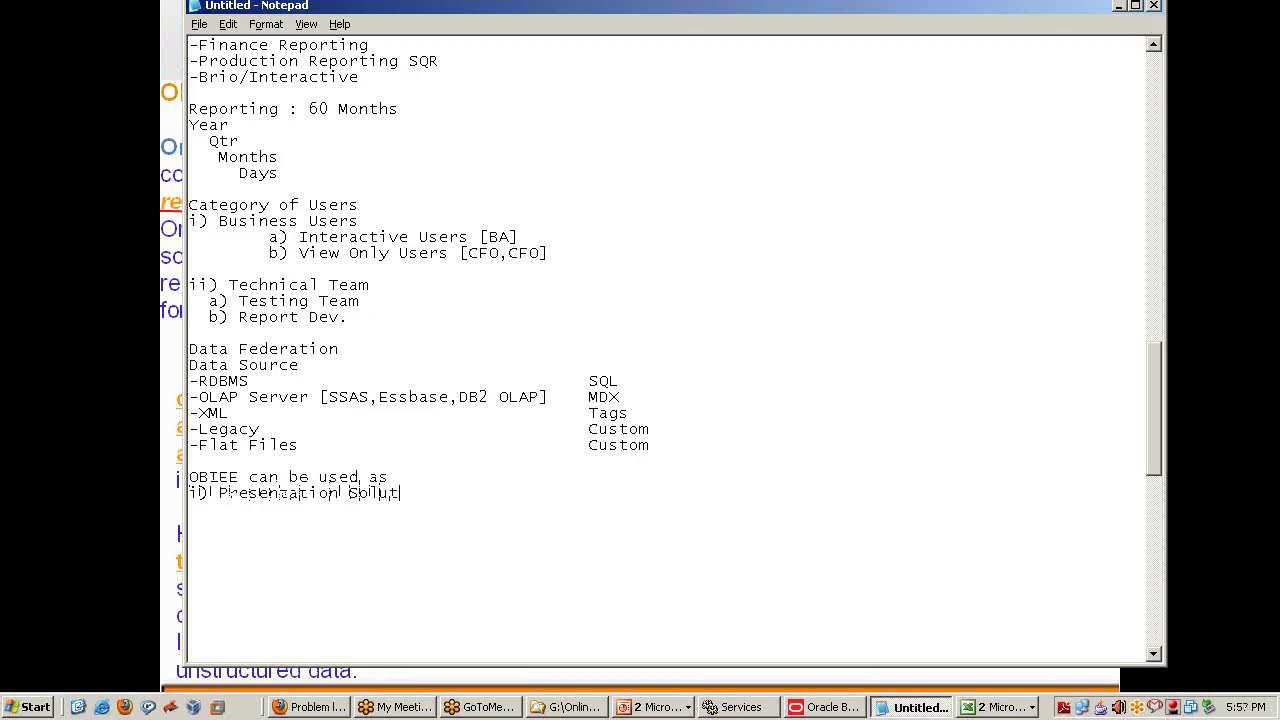
{"action": "type", "text": "ion"}
{"action": "type", "text": ")"}
{"action": "type", "text": "Dat a"}
{"action": "key", "text": "BackSpace"}
{"action": "key", "text": "BackSpace"}
{"action": "type", "text": "a P"}
{"action": "type", "text": "rocessing"}
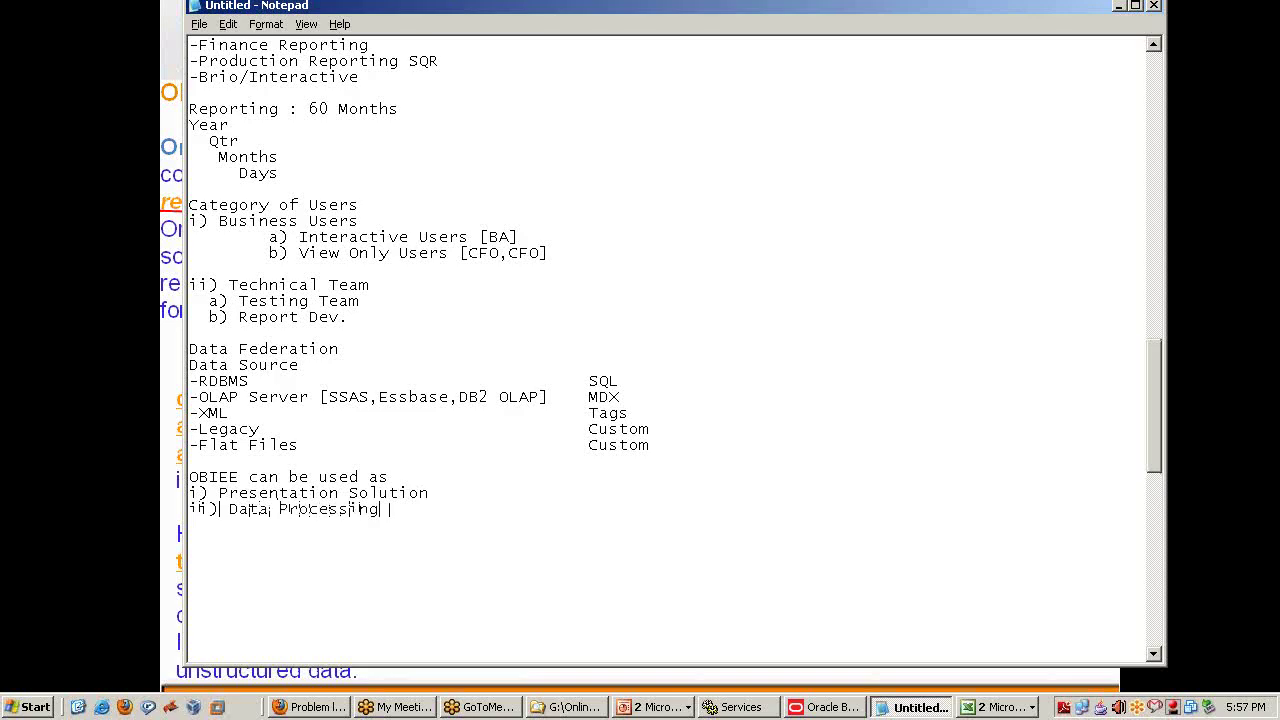
{"action": "double_click", "coordinate": [300, 509]}
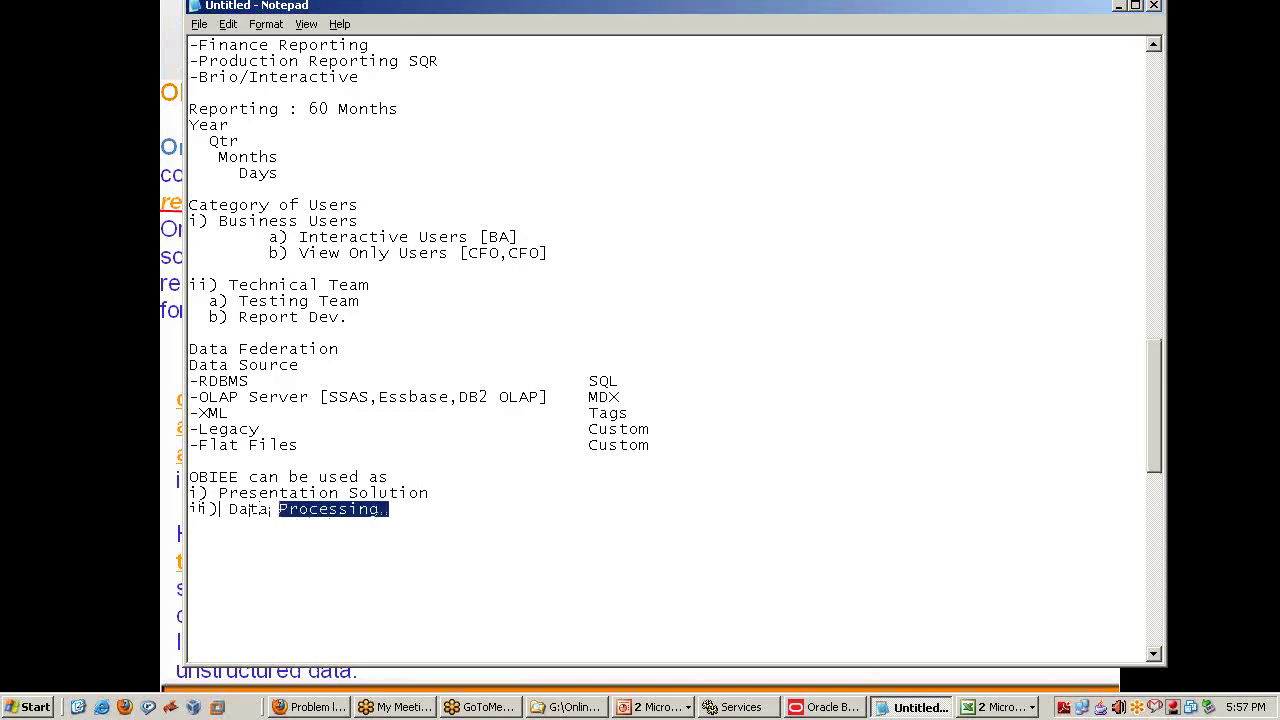
{"action": "type", "text": "Query Engin"}
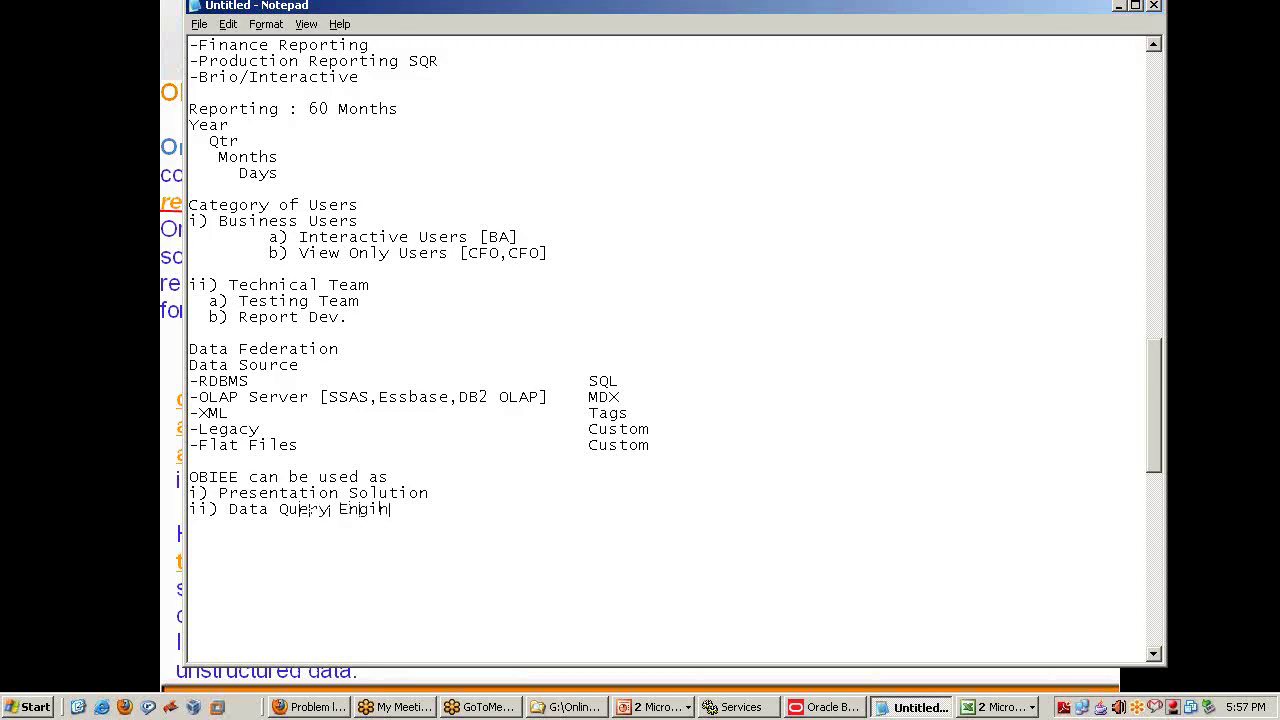
{"action": "type", "text": "e"}
Add a new line reading Cognos--->RDBMS below the list
{"action": "key", "text": "Return"}
{"action": "type", "text": "Cognos"}
{"action": "type", "text": "---"}
{"action": "type", "text": ">"}
{"action": "type", "text": "RPD"}
{"action": "key", "text": "BackSpace"}
{"action": "key", "text": "BackSpace"}
{"action": "type", "text": "DBMS"}
Extend the flow line to read User<---Cognos--->OBIEE Query---->RDBMS
{"action": "type", "text": "OBIEE"}
{"action": "type", "text": "Q"}
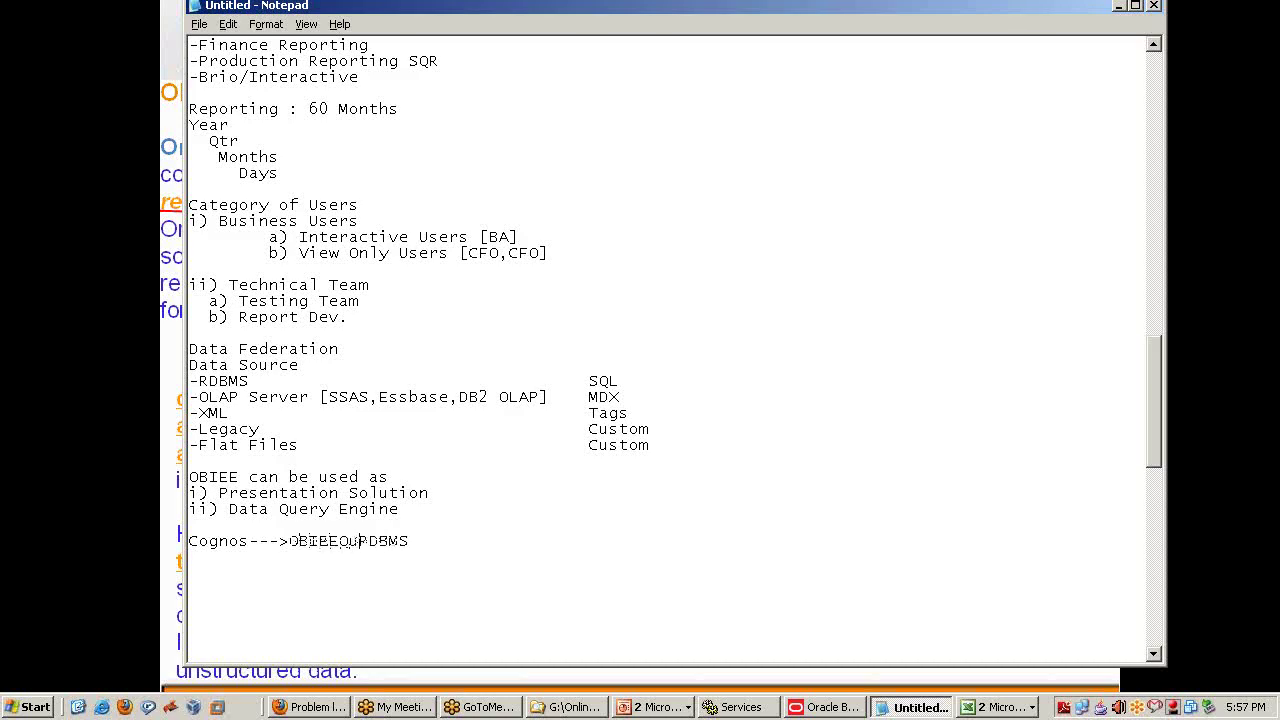
{"action": "type", "text": "uery-"}
{"action": "type", "text": "--->"}
{"action": "left_click", "coordinate": [338, 540]}
{"action": "type", "text": "User<"}
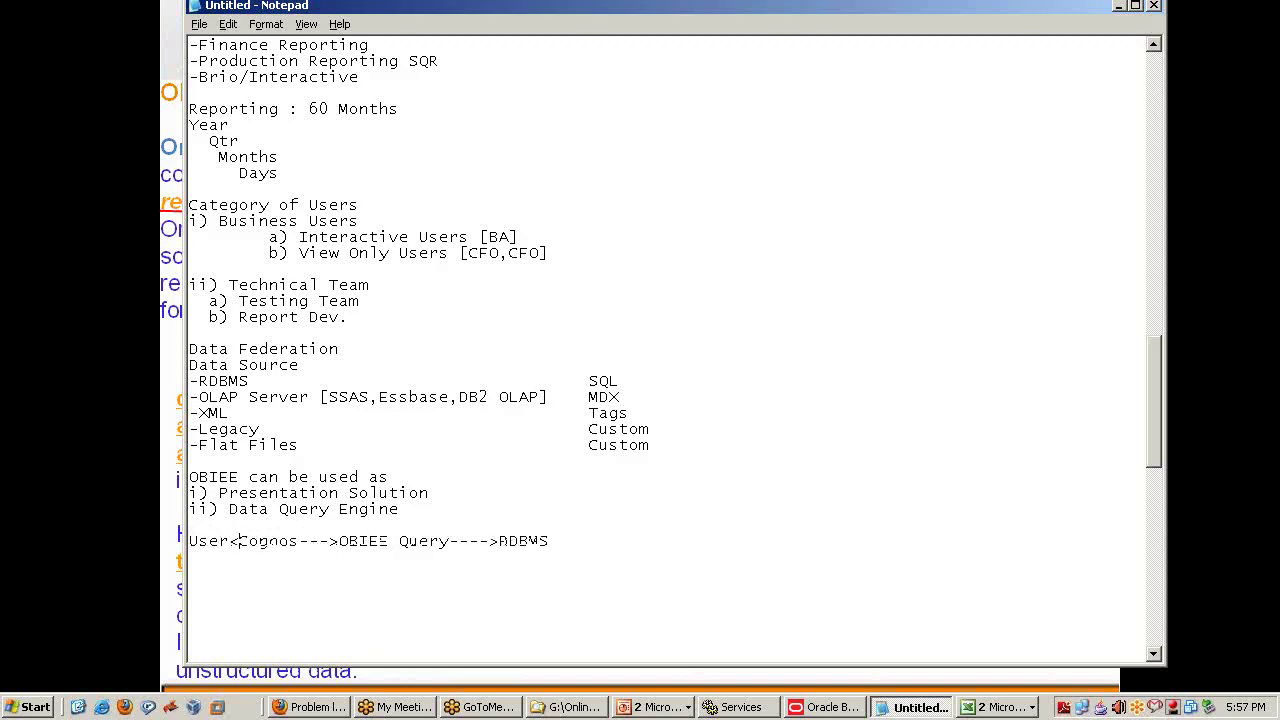
{"action": "type", "text": "---"}
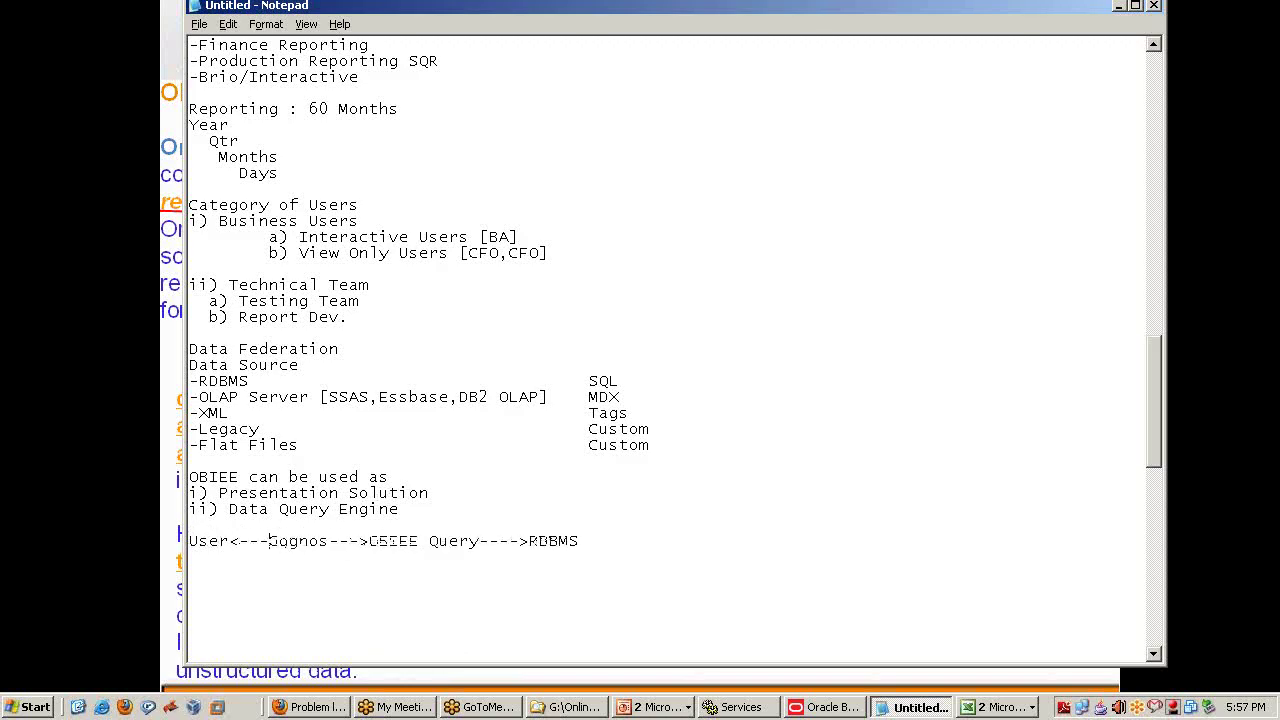
{"action": "left_click_drag", "start_coordinate": [479, 540], "coordinate": [369, 540]}
{"action": "left_click", "coordinate": [620, 551]}
Add a Solution#1 heading above the flow line and paste a copy of the line below
{"action": "left_click", "coordinate": [215, 520]}
{"action": "key", "text": "Return"}
{"action": "type", "text": "Solutio"}
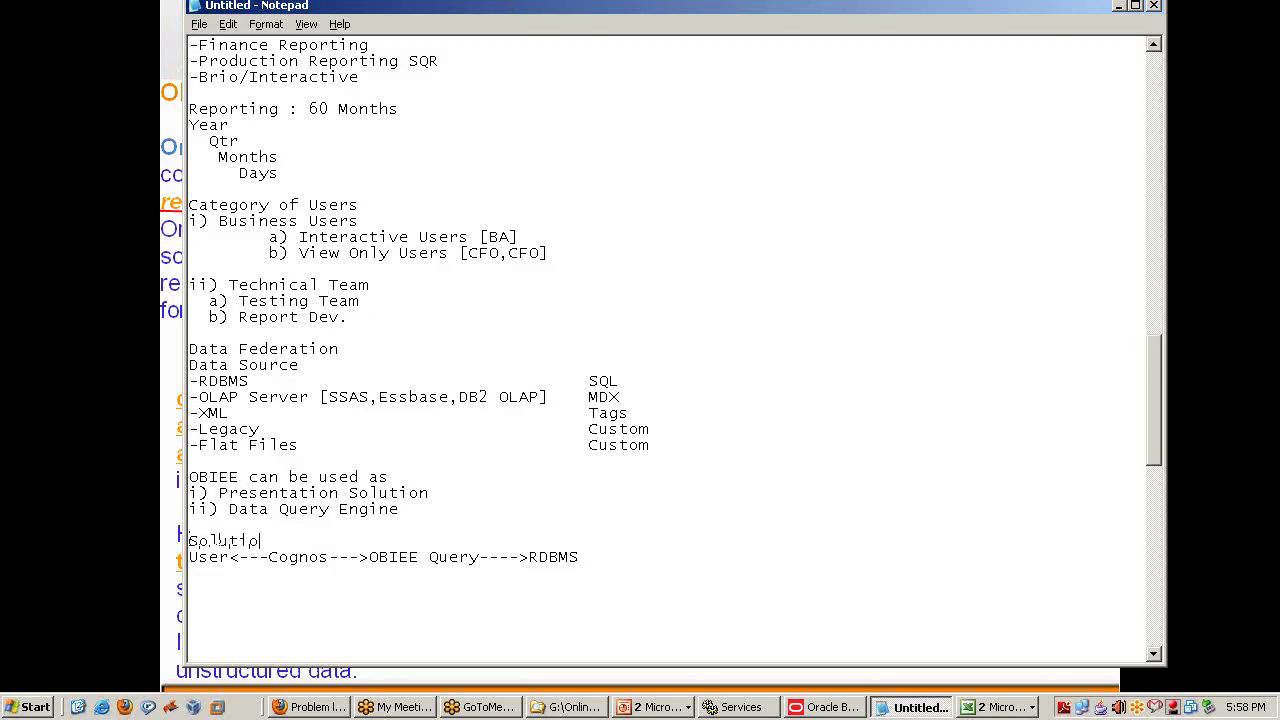
{"action": "type", "text": "n"}
{"action": "type", "text": "#"}
{"action": "type", "text": "1"}
{"action": "left_click_drag", "start_coordinate": [369, 557], "coordinate": [470, 555]}
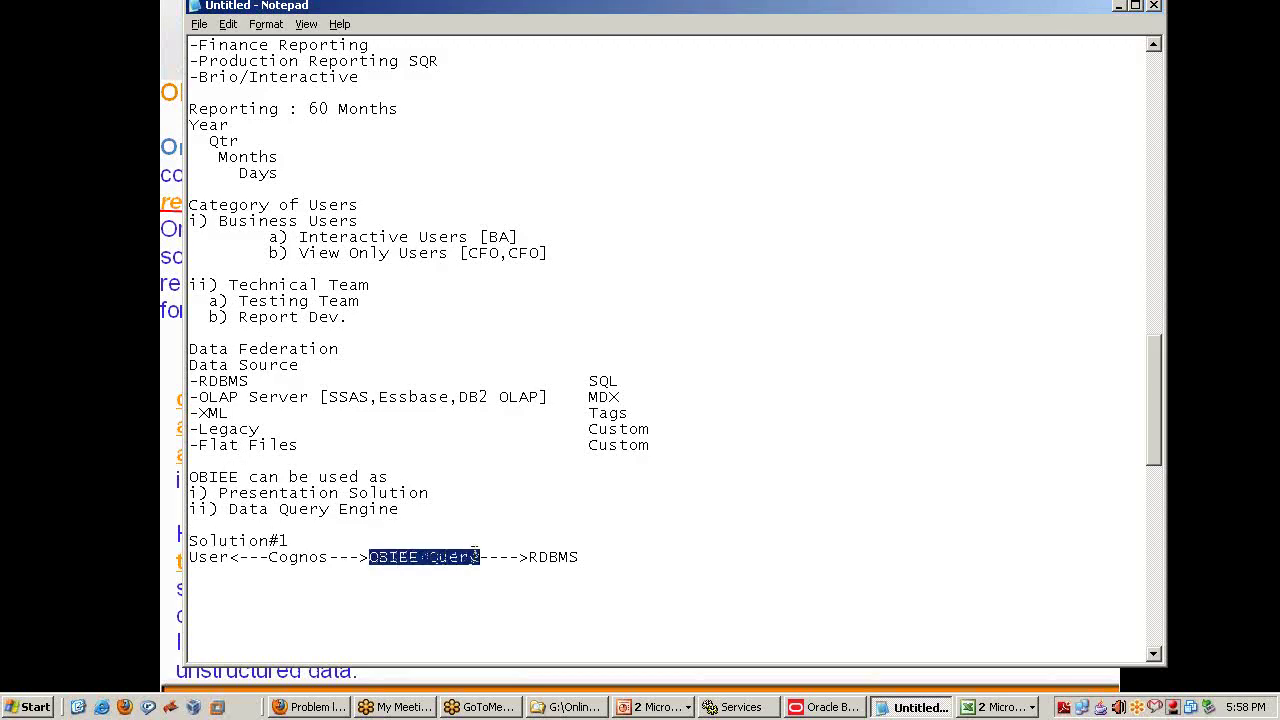
{"action": "left_click_drag", "start_coordinate": [582, 557], "coordinate": [184, 562]}
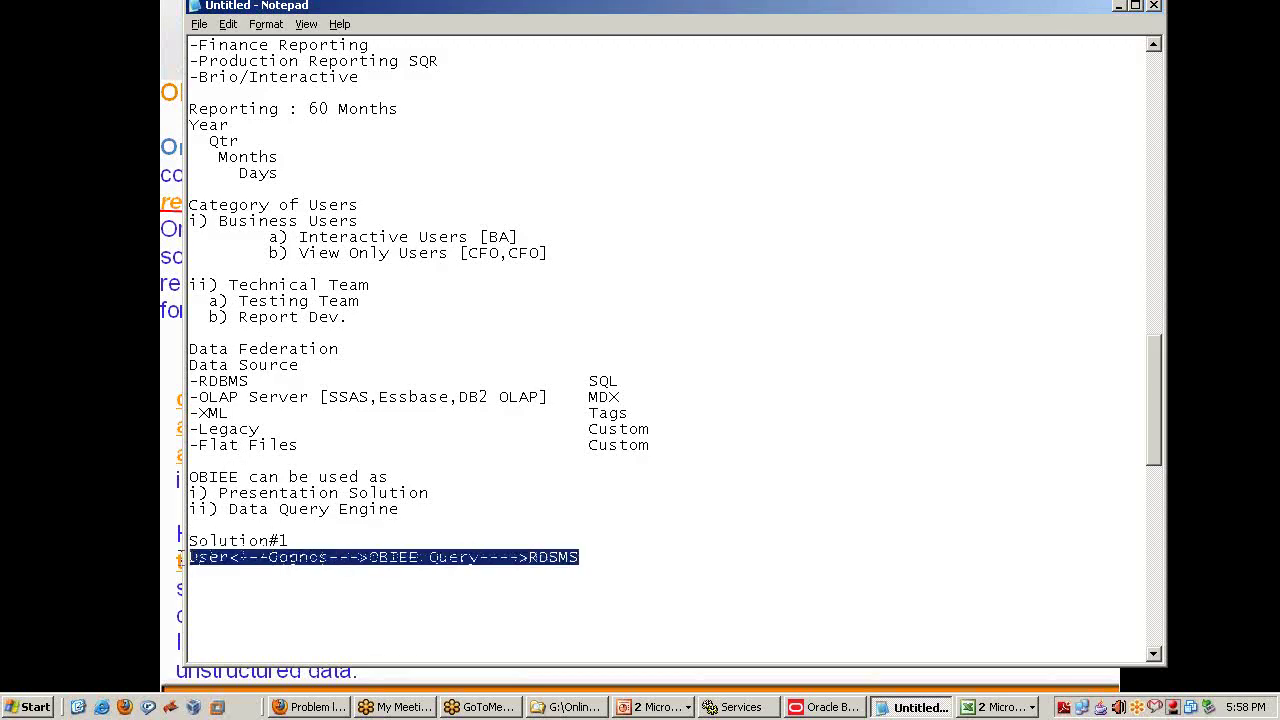
{"action": "left_click", "coordinate": [213, 583]}
{"action": "type", "text": "User<---Cognos--->OBIEE Query---->RDBMS"}
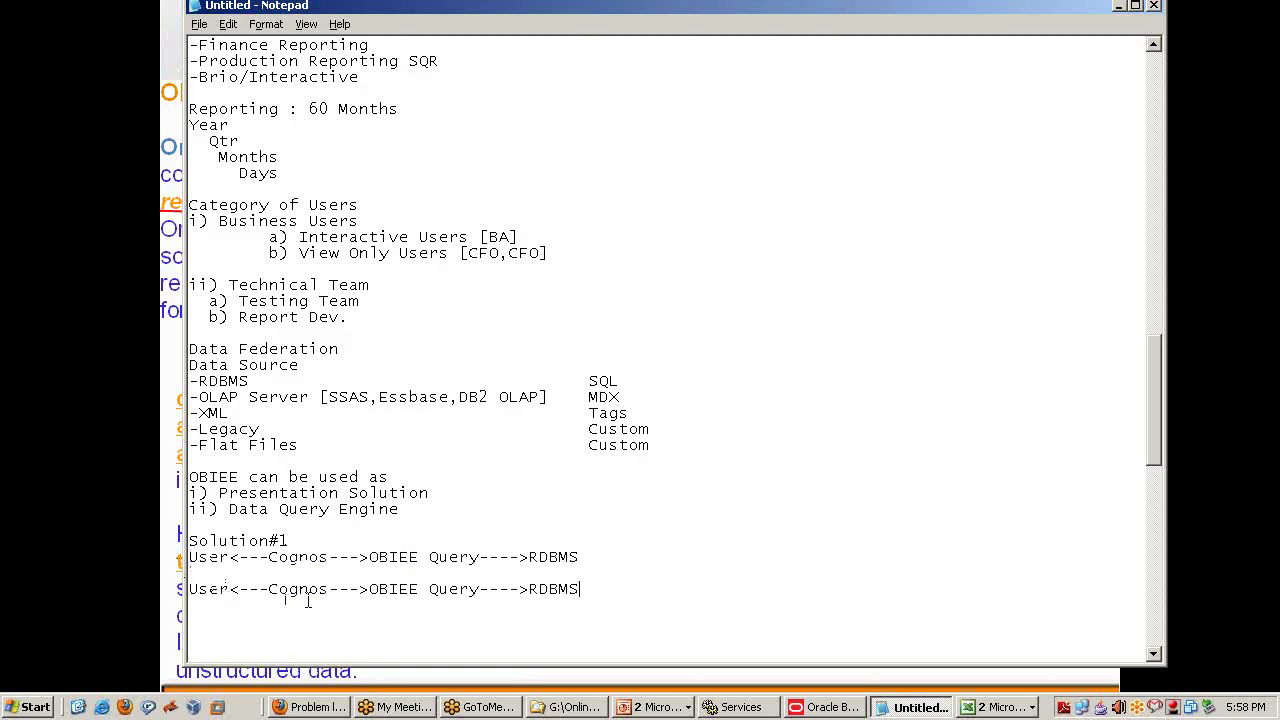
Replace Cognos with OBIEE Presentation in the copied flow line
{"action": "left_click_drag", "start_coordinate": [328, 589], "coordinate": [268, 589]}
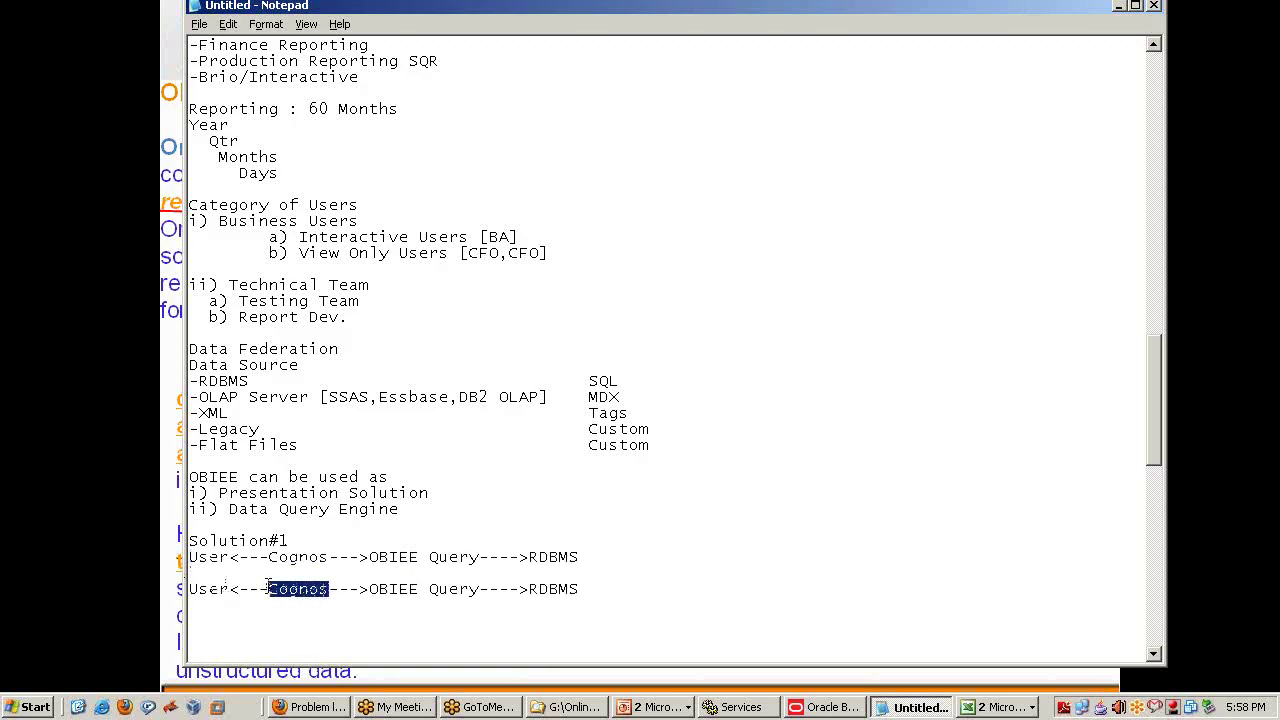
{"action": "type", "text": "OBIEE"}
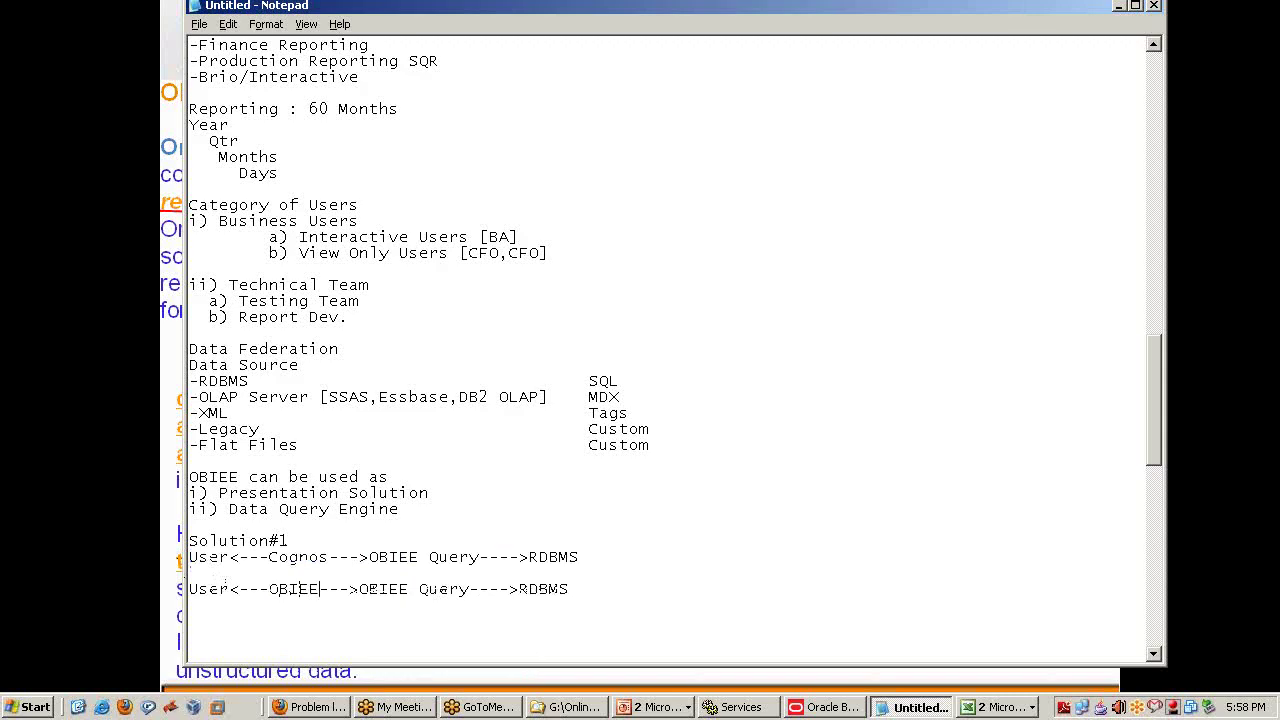
{"action": "type", "text": " Presern"}
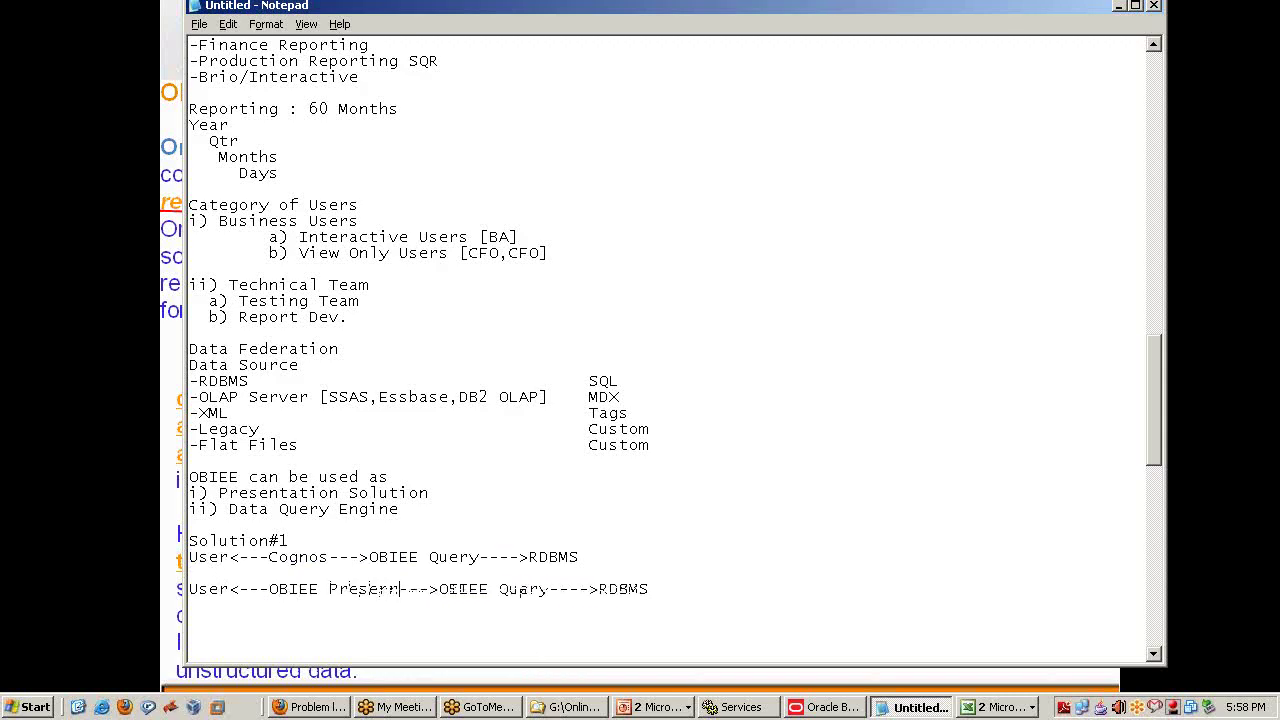
{"action": "type", "text": "tation"}
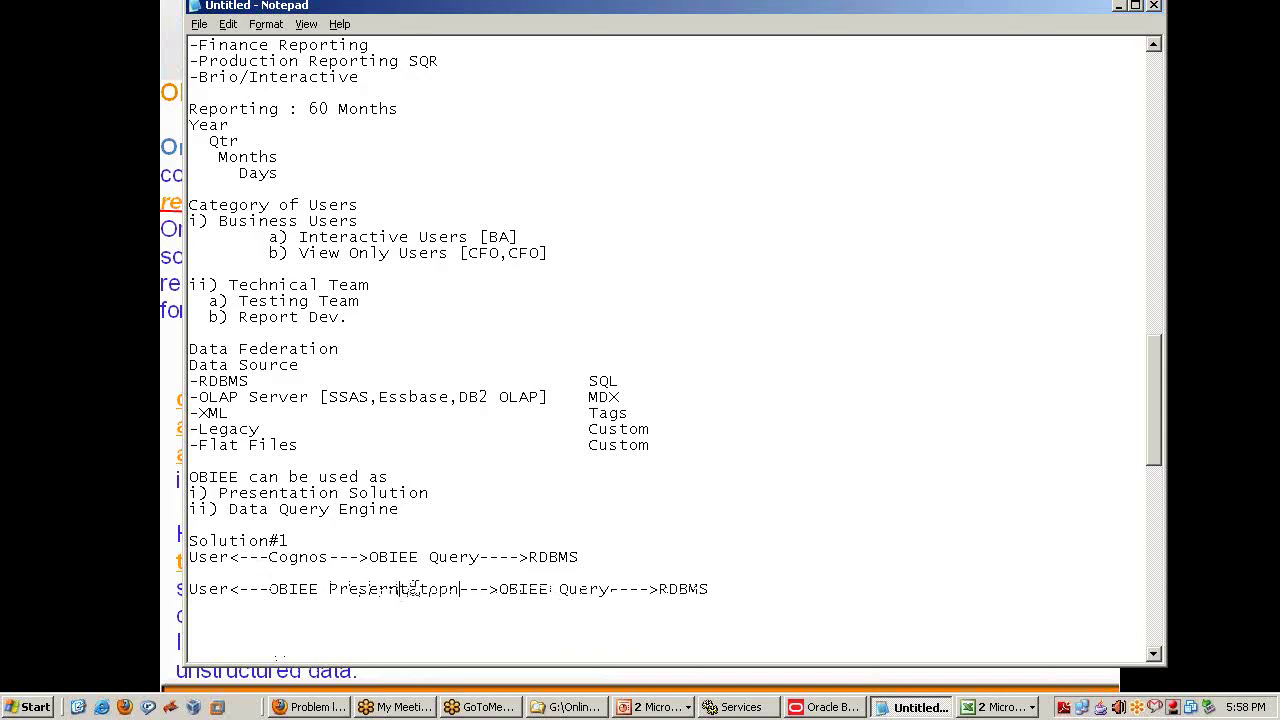
{"action": "key", "text": "Left"}
{"action": "key", "text": "Left"}
{"action": "key", "text": "Left"}
{"action": "key", "text": "BackSpace"}
{"action": "key", "text": "BackSpace"}
{"action": "key", "text": "BackSpace"}
{"action": "key", "text": "BackSpace"}
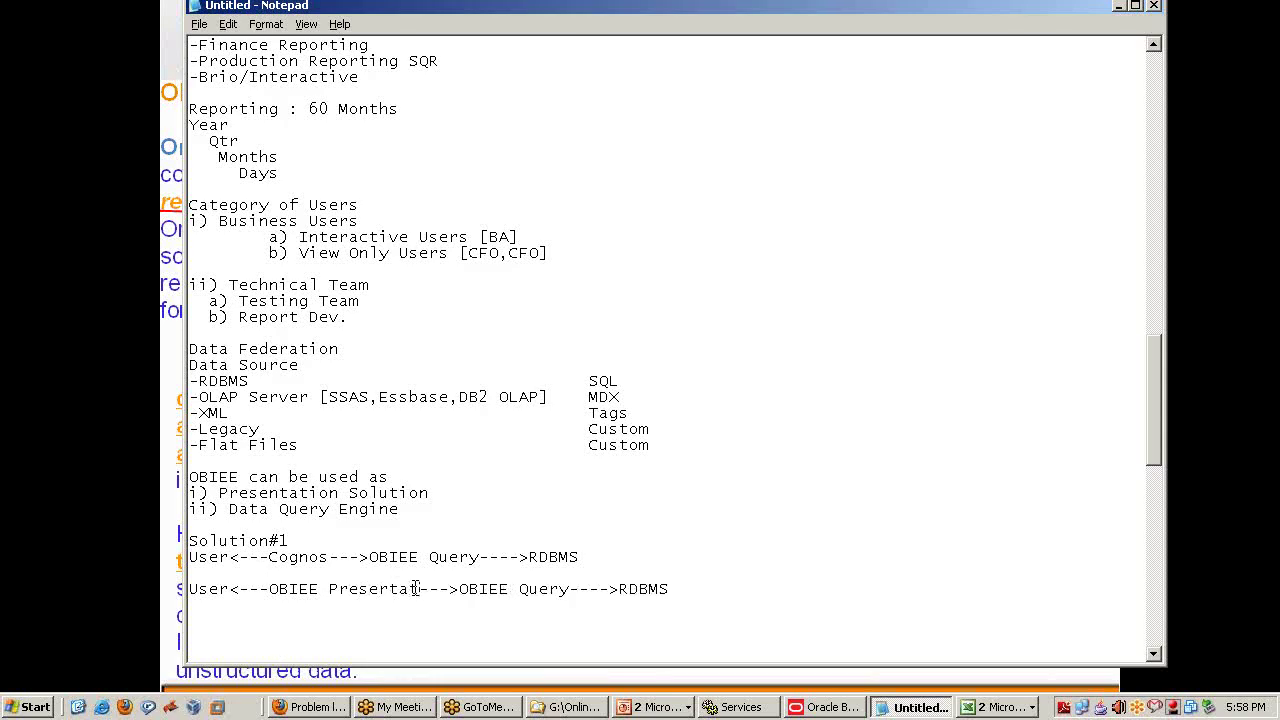
{"action": "key", "text": "BackSpace"}
{"action": "type", "text": "ntat"}
{"action": "type", "text": "ion"}
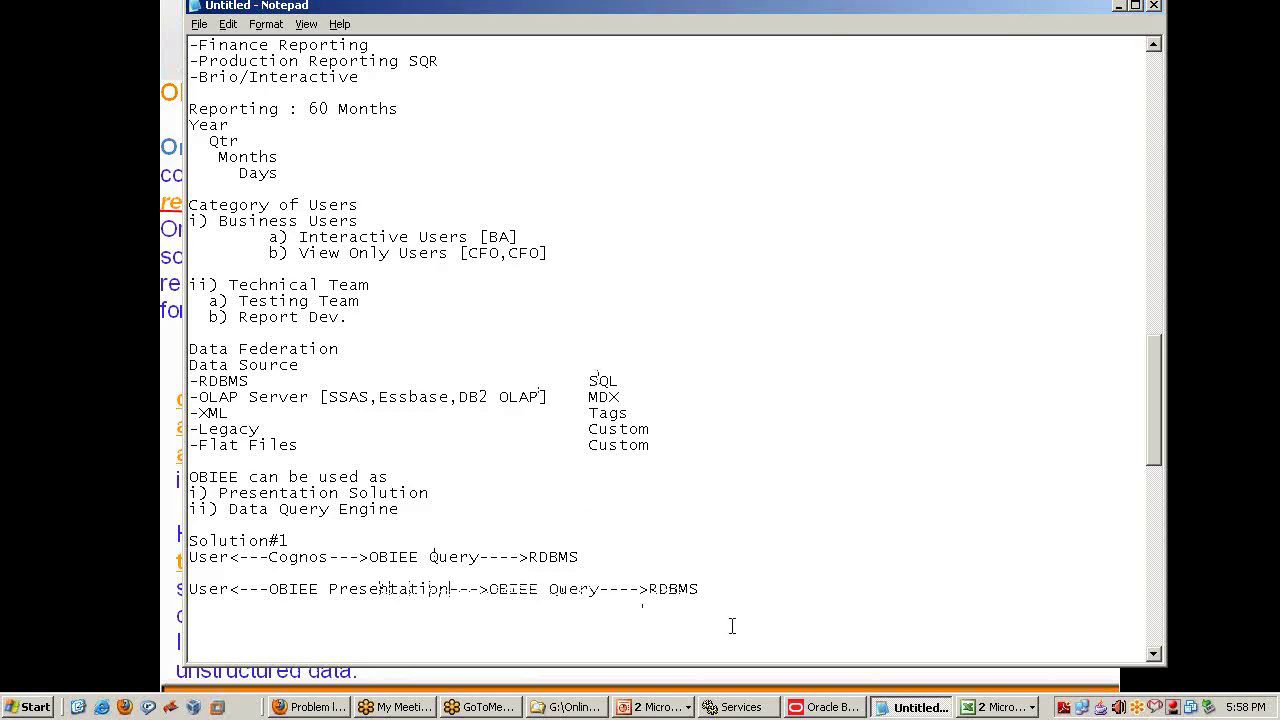
Append [3rd Party Reporting] to the second flow line and minimize Notepad
{"action": "left_click", "coordinate": [735, 590]}
{"action": "type", "text": "[3"}
{"action": "type", "text": "rd Par"}
{"action": "type", "text": "ty, Reporting"}
{"action": "key", "text": "BackSpace"}
{"action": "type", "text": "ng]"}
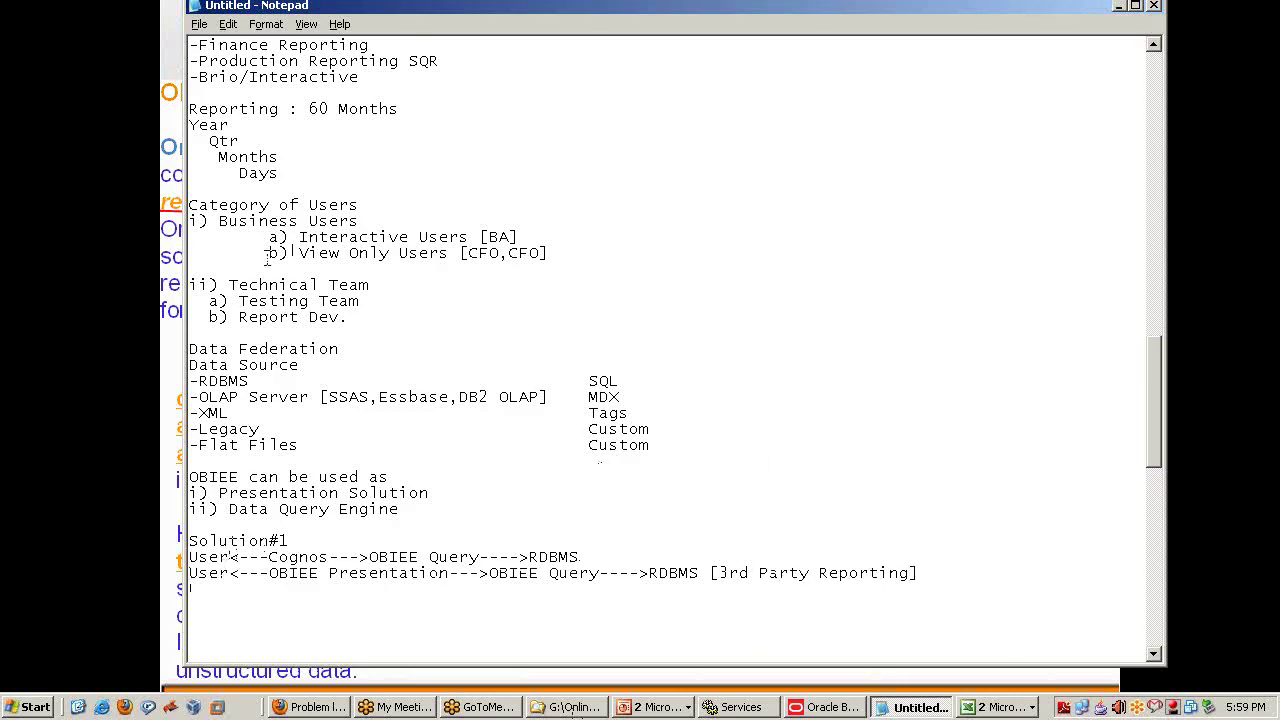
{"action": "left_click", "coordinate": [131, 417]}
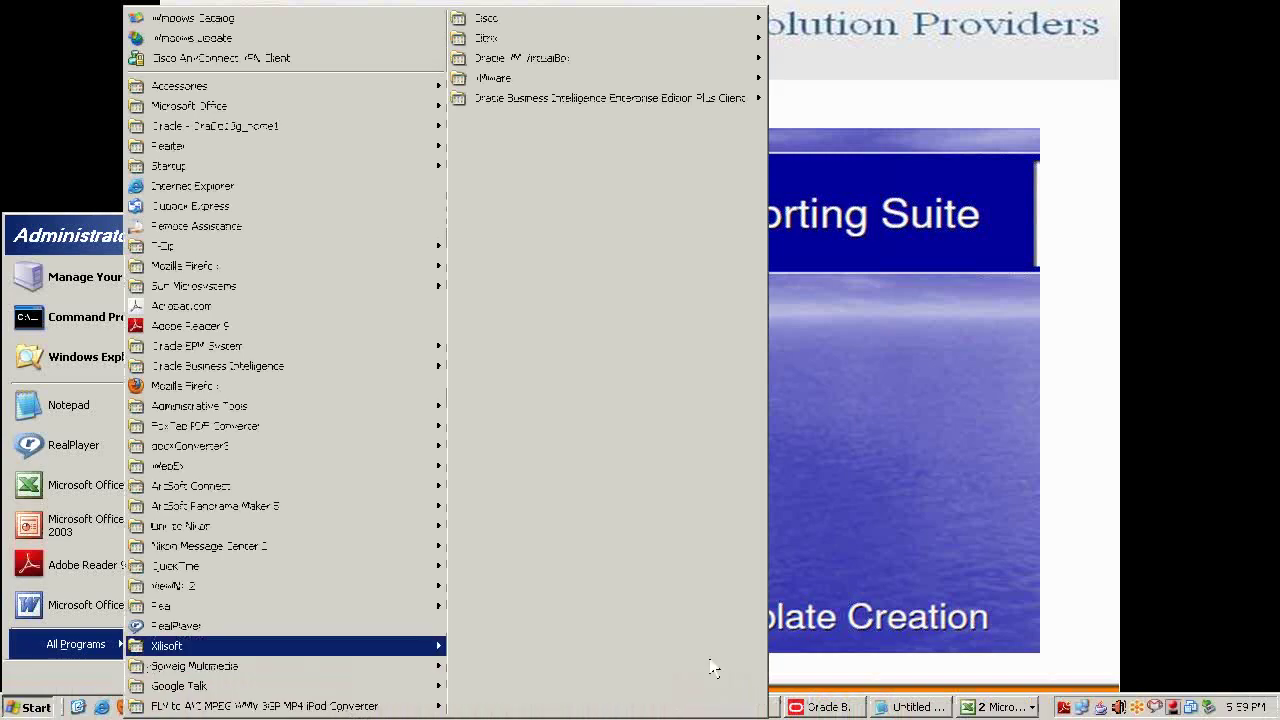
Bring the Class1 training folder Explorer window to the front over the PowerPoint slide
{"action": "left_click", "coordinate": [838, 708]}
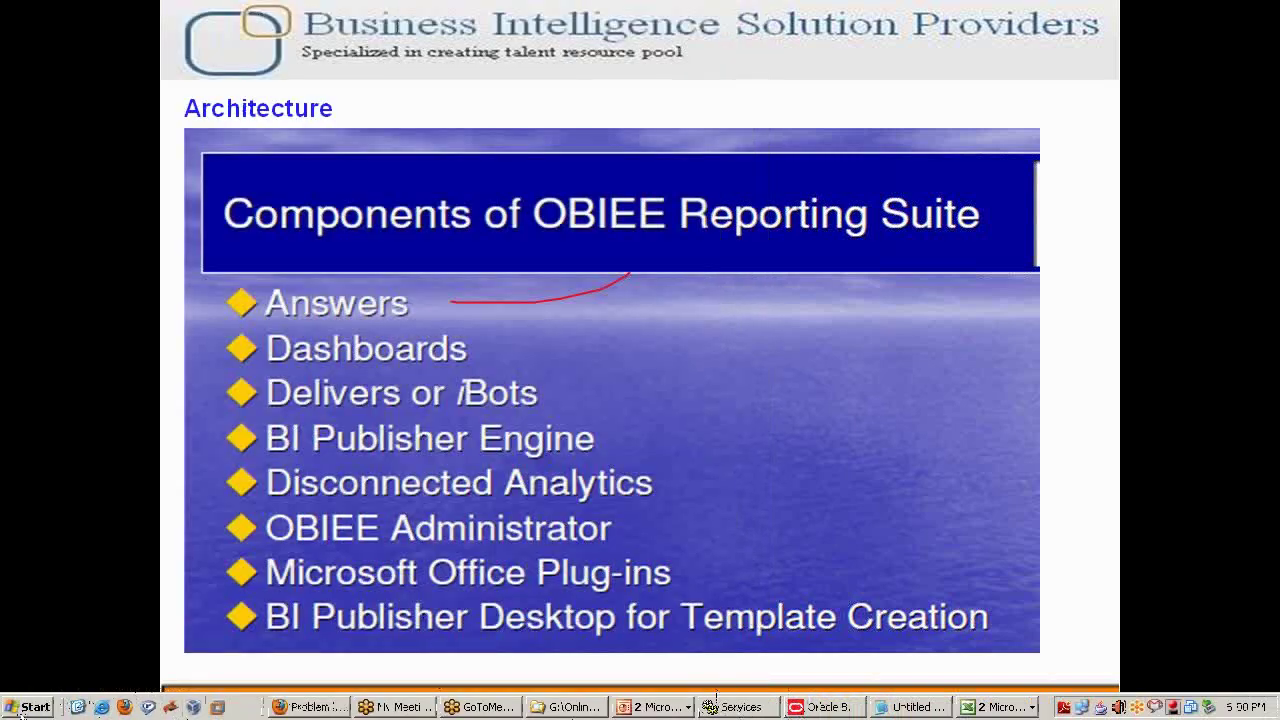
{"action": "left_click", "coordinate": [30, 707]}
{"action": "mouse_move", "coordinate": [75, 644]}
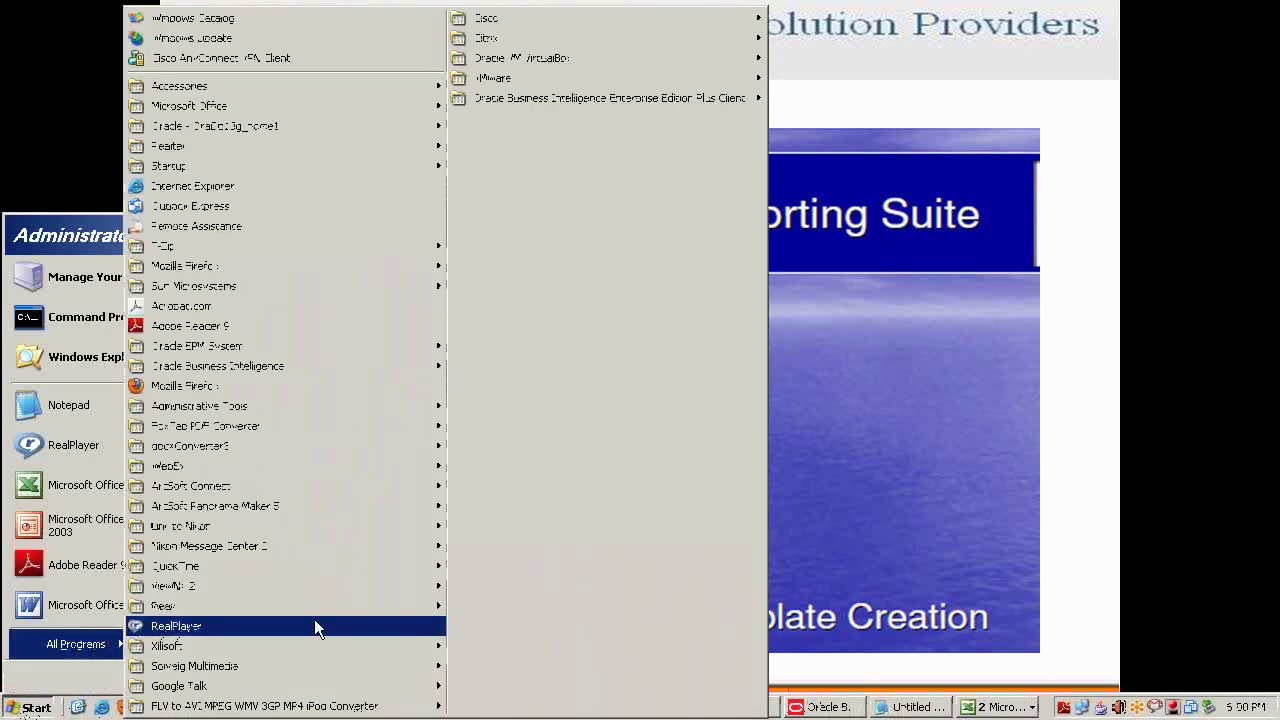
{"action": "left_click", "coordinate": [860, 712]}
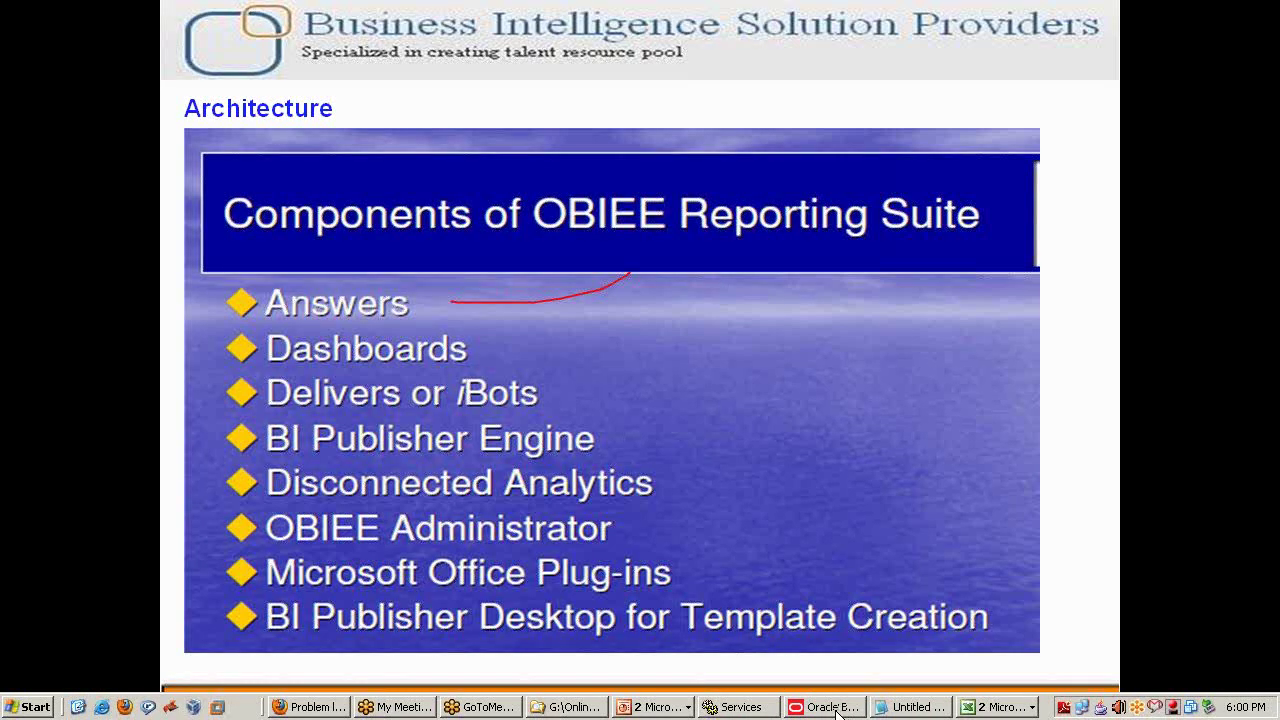
{"action": "left_click", "coordinate": [592, 712]}
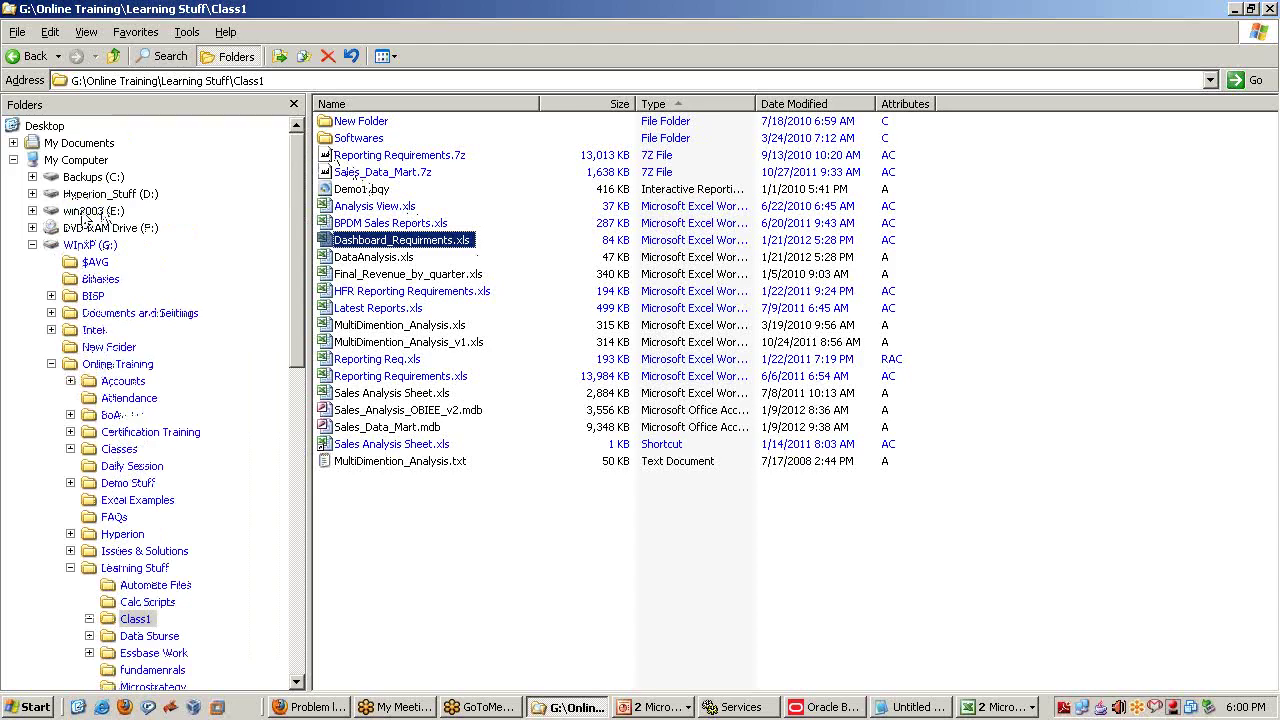
Browse to C:\OracleBI\server\Repository and select the samplesales.rpd file
{"action": "left_click", "coordinate": [95, 211]}
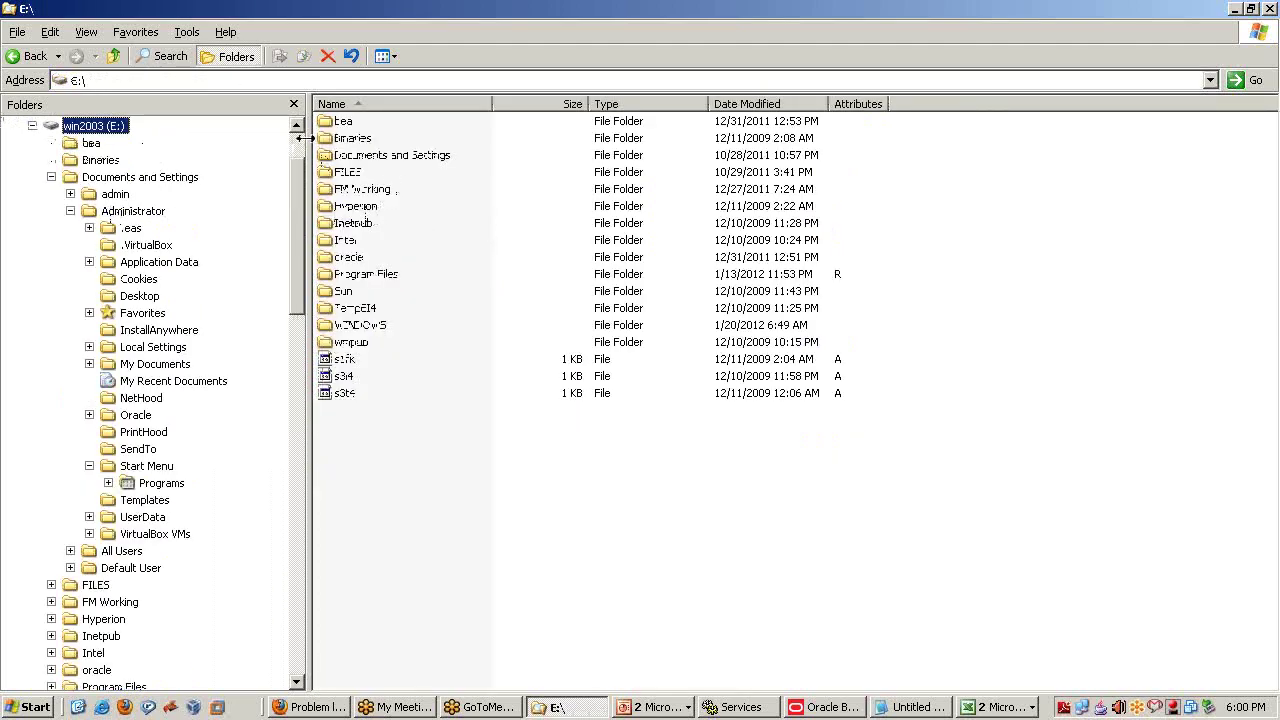
{"action": "scroll", "coordinate": [214, 157], "scroll_direction": "up", "scroll_amount": 2}
{"action": "left_click", "coordinate": [100, 168]}
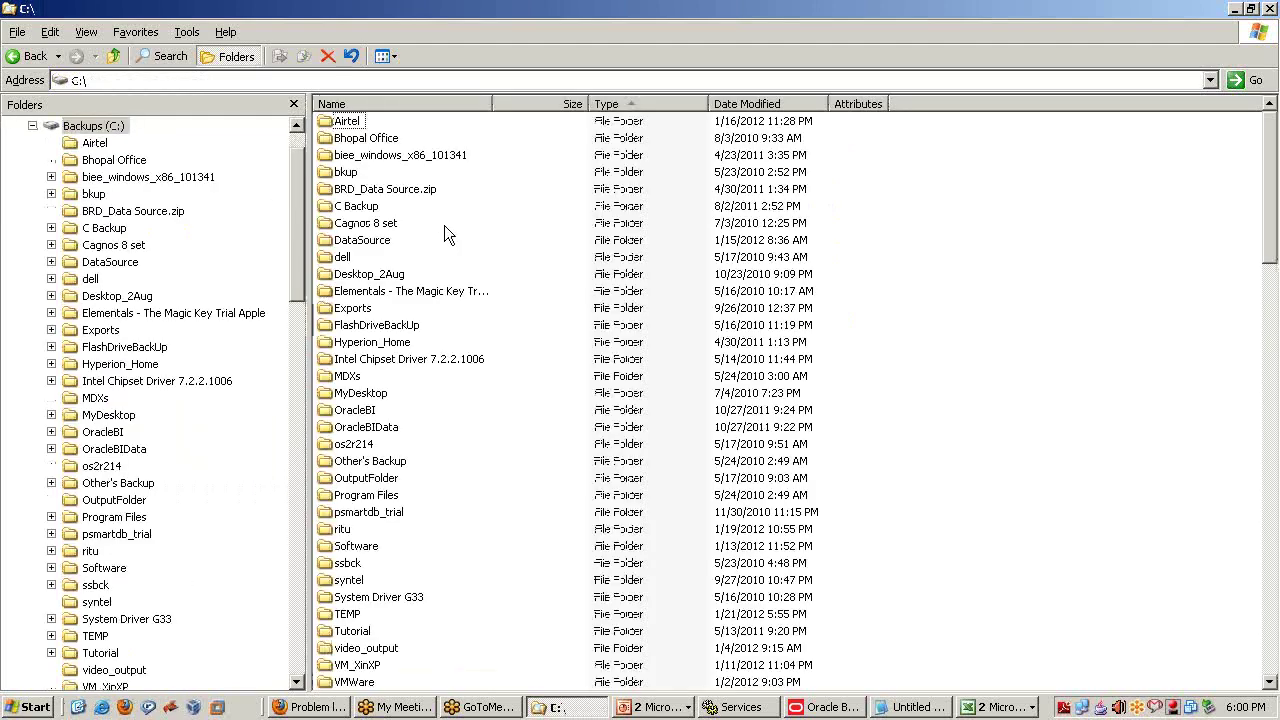
{"action": "key", "text": "o"}
{"action": "key", "text": "Return"}
{"action": "key", "text": "s"}
{"action": "key", "text": "Return"}
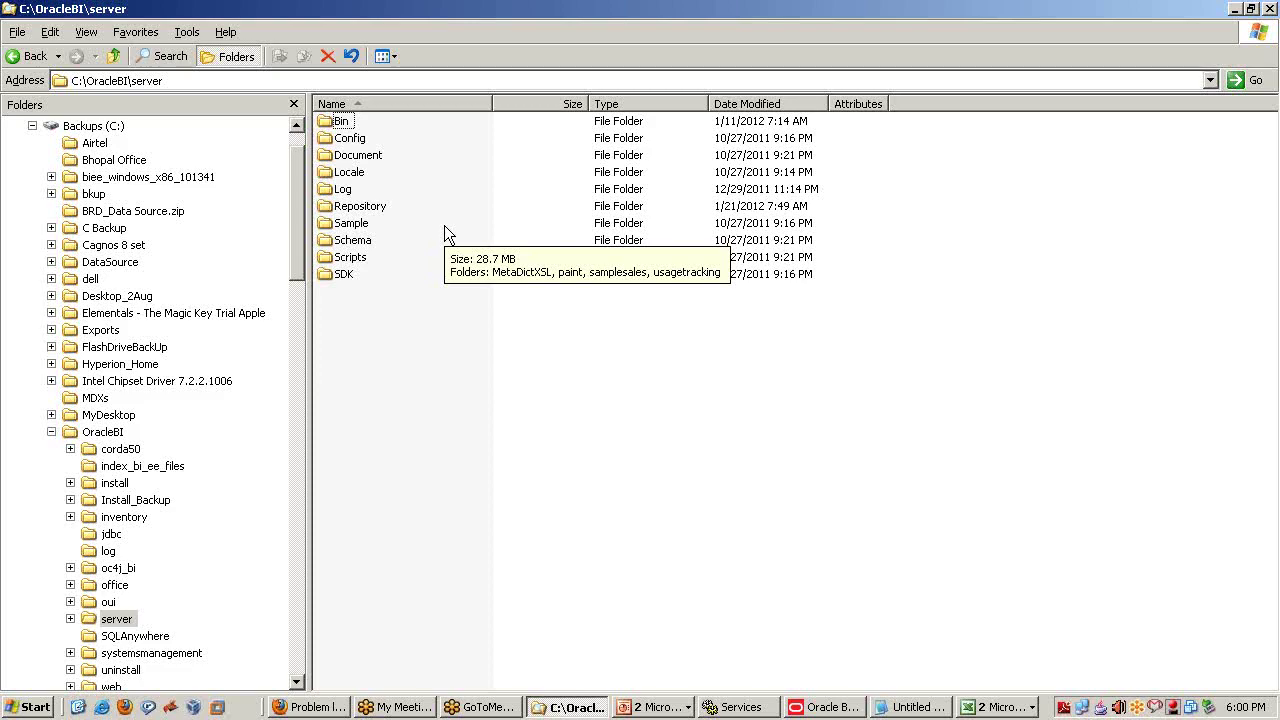
{"action": "key", "text": "r"}
{"action": "key", "text": "Return"}
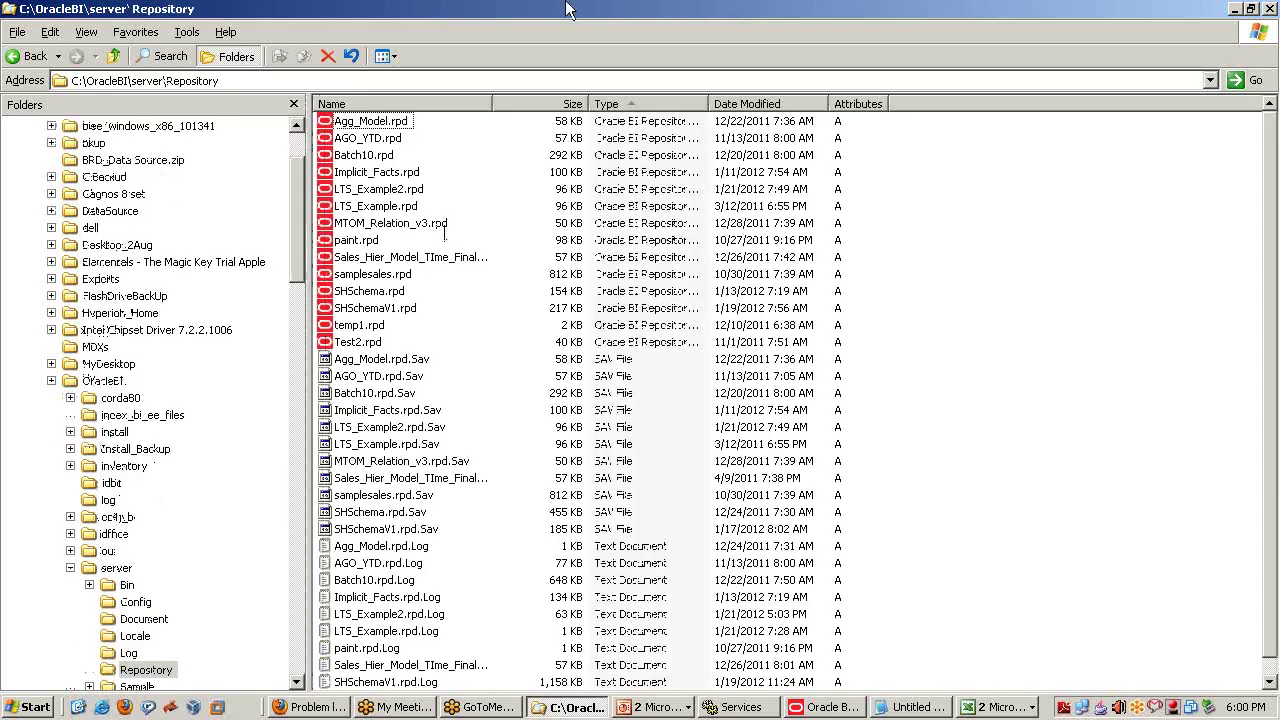
{"action": "left_click", "coordinate": [400, 278]}
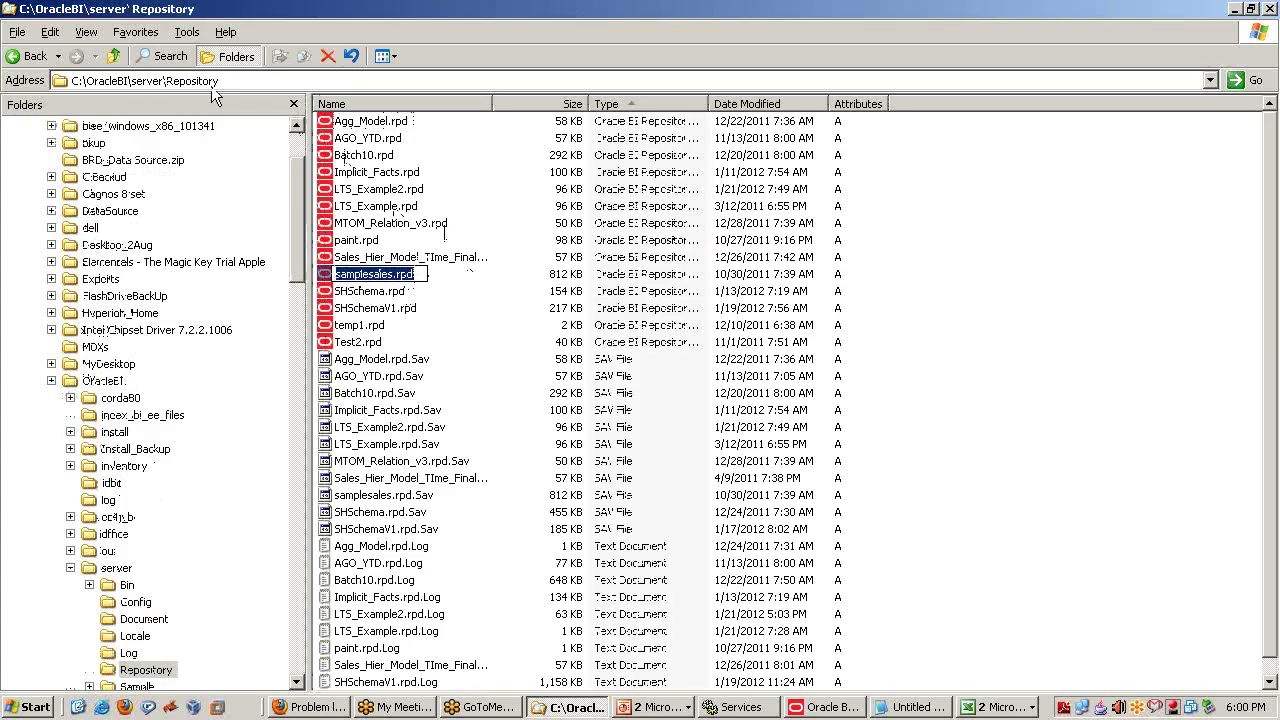
Go back to the server folder, open Config and select NQSConfig.INI
{"action": "left_click", "coordinate": [113, 56]}
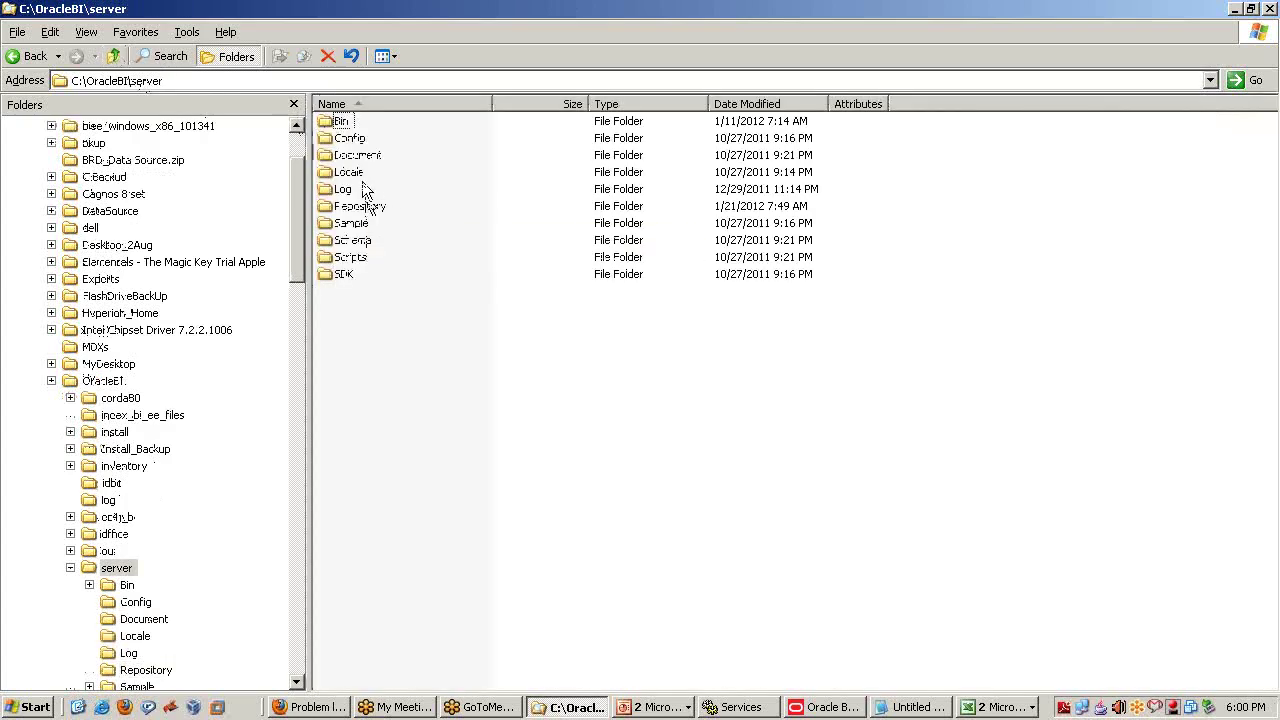
{"action": "double_click", "coordinate": [350, 138]}
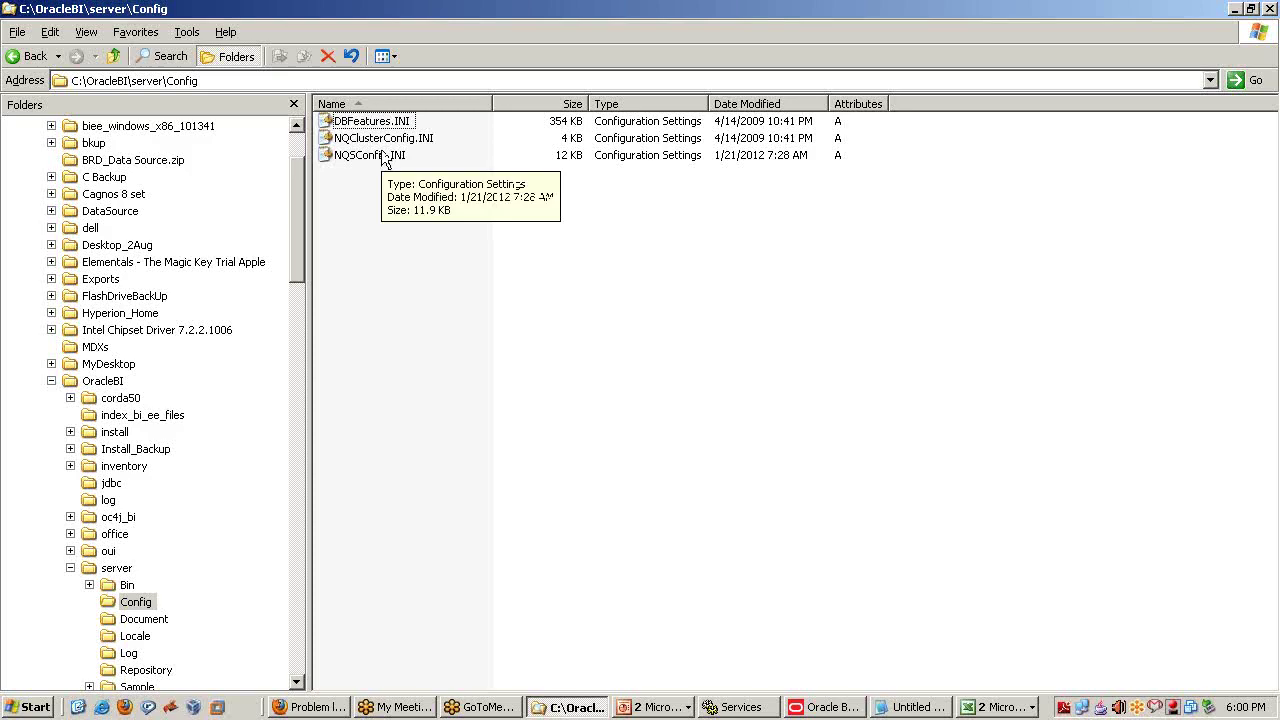
{"action": "left_click", "coordinate": [372, 160]}
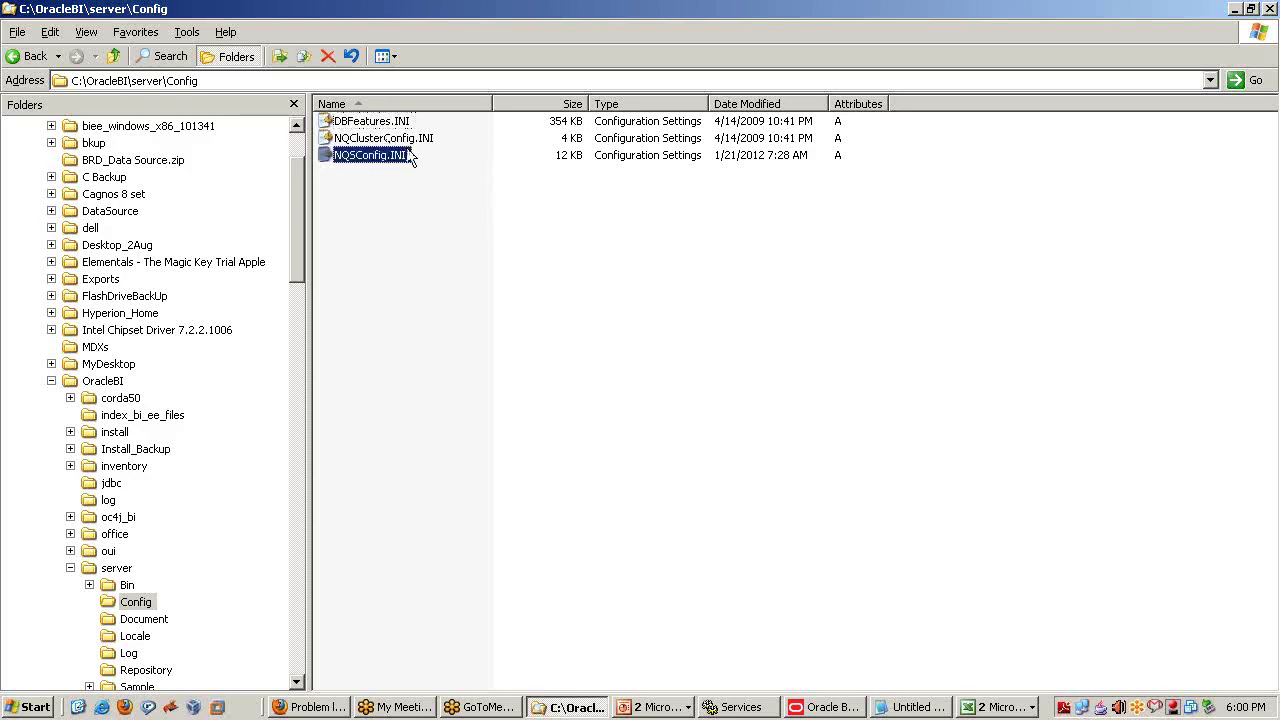
Open NQSConfig.INI and change the Star repository from LTS_Example2.rpd to samplesales.rpd
{"action": "double_click", "coordinate": [372, 155]}
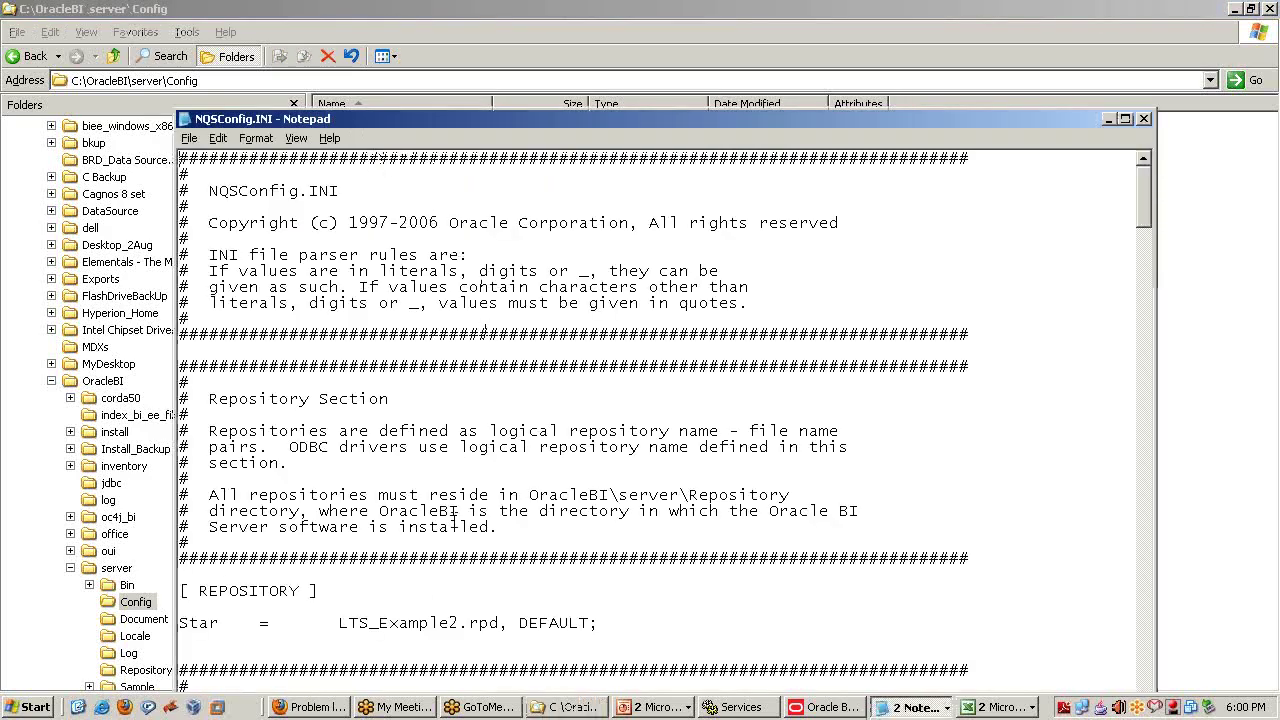
{"action": "left_click_drag", "start_coordinate": [498, 622], "coordinate": [340, 622]}
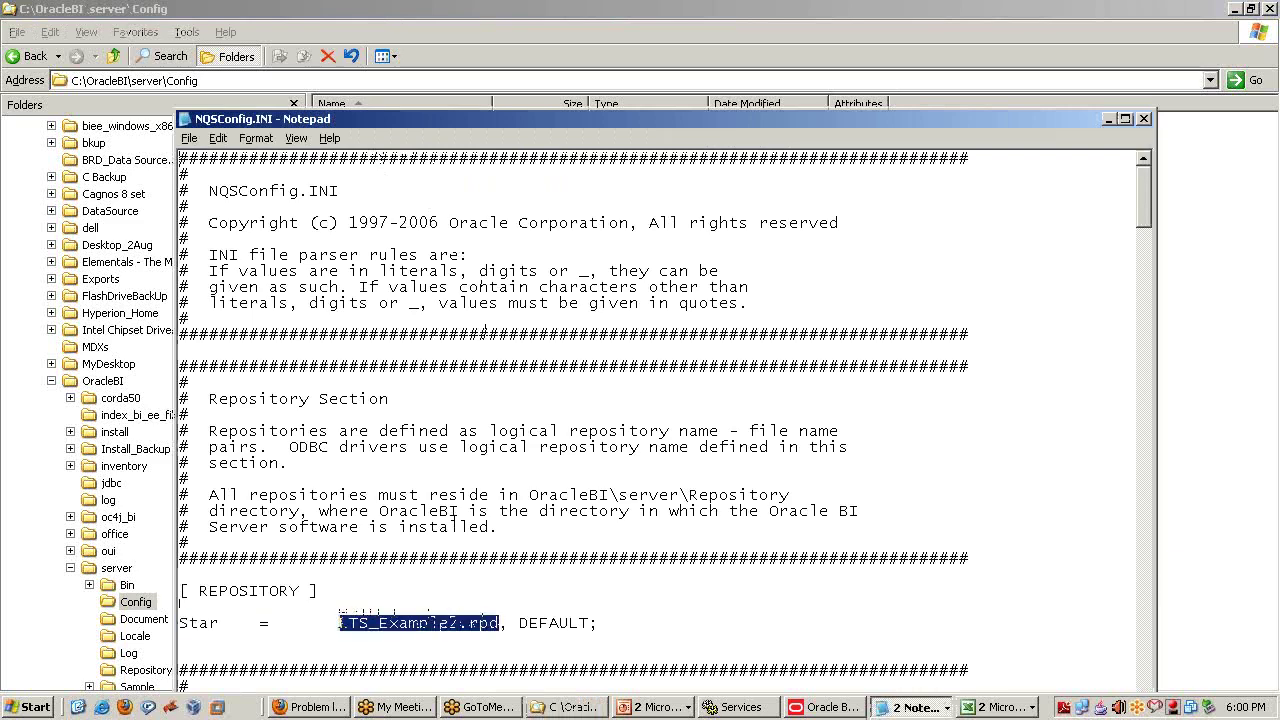
{"action": "type", "text": "samplesales.rpd"}
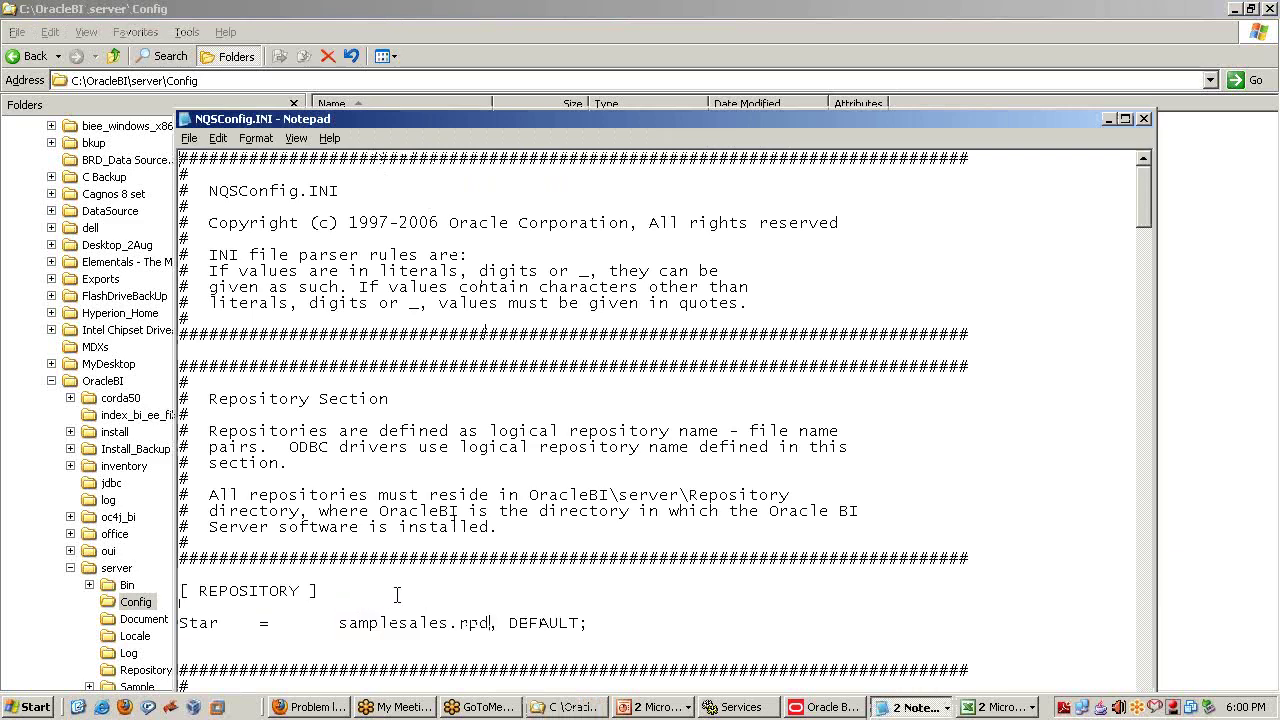
Save the edited NQSConfig.INI file
{"action": "key", "text": "alt+f"}
{"action": "key", "text": "s"}
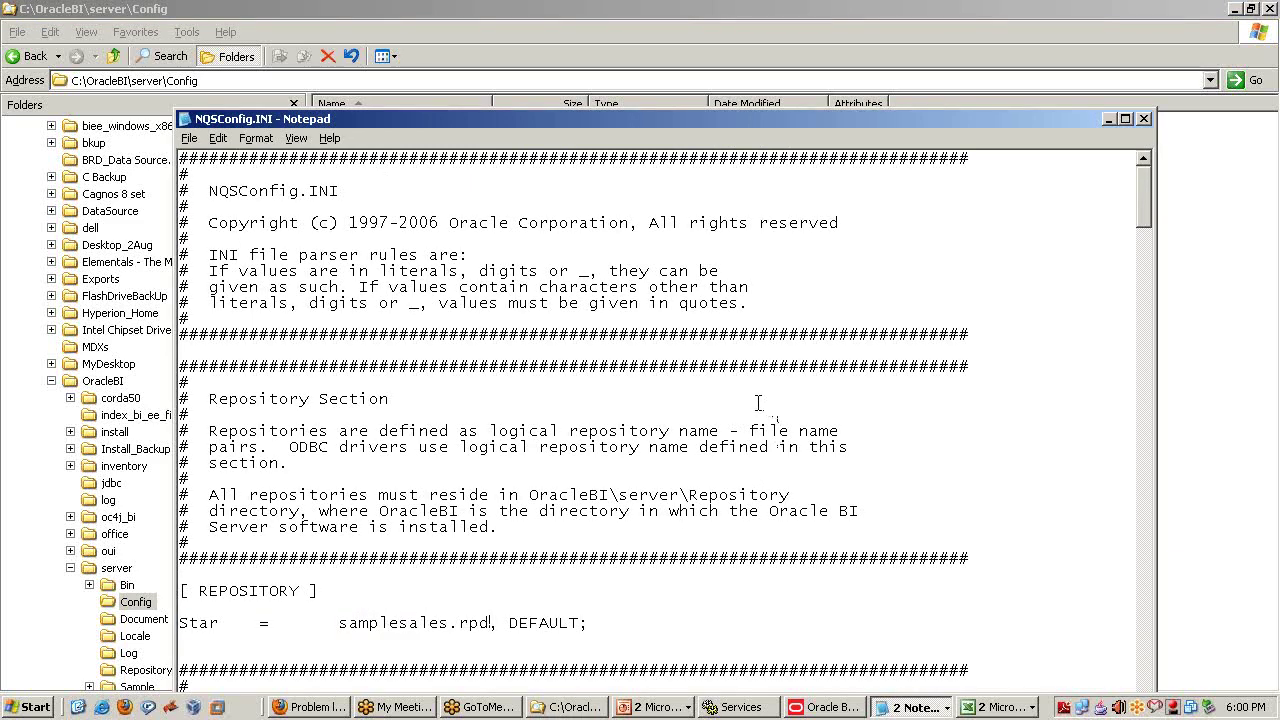
{"action": "left_click", "coordinate": [189, 138]}
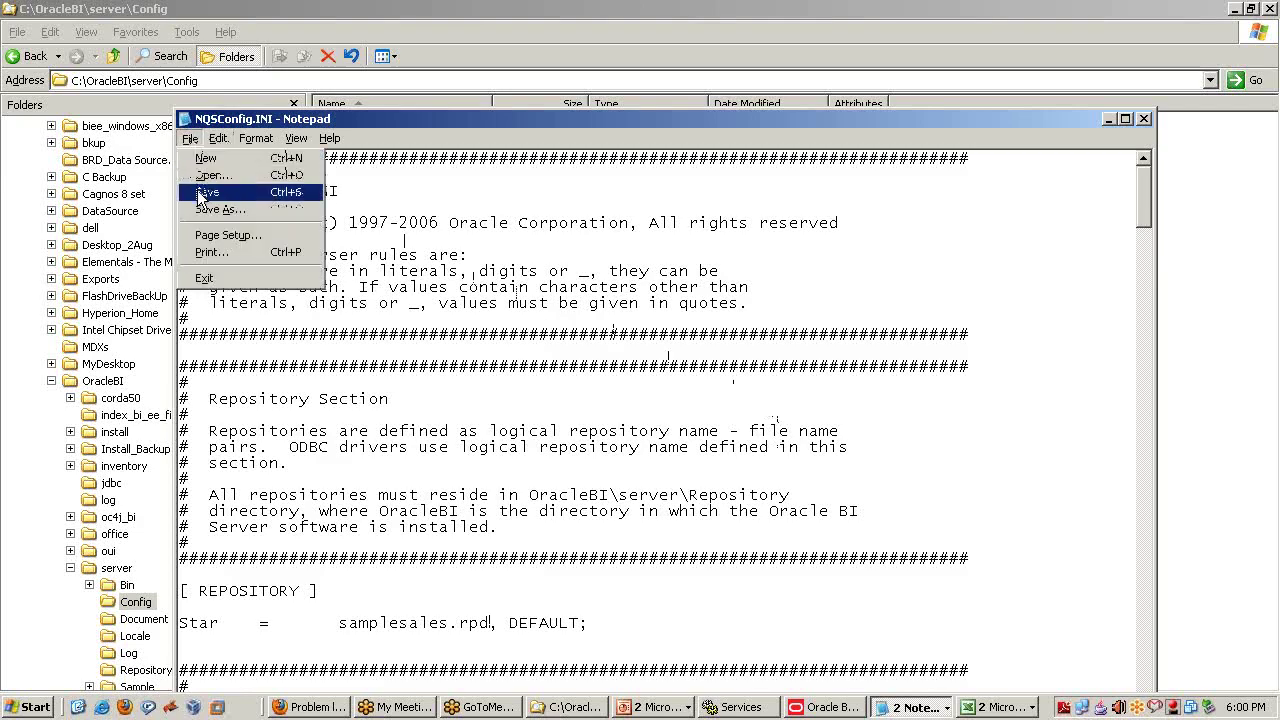
{"action": "left_click", "coordinate": [205, 195]}
{"action": "left_click", "coordinate": [403, 9]}
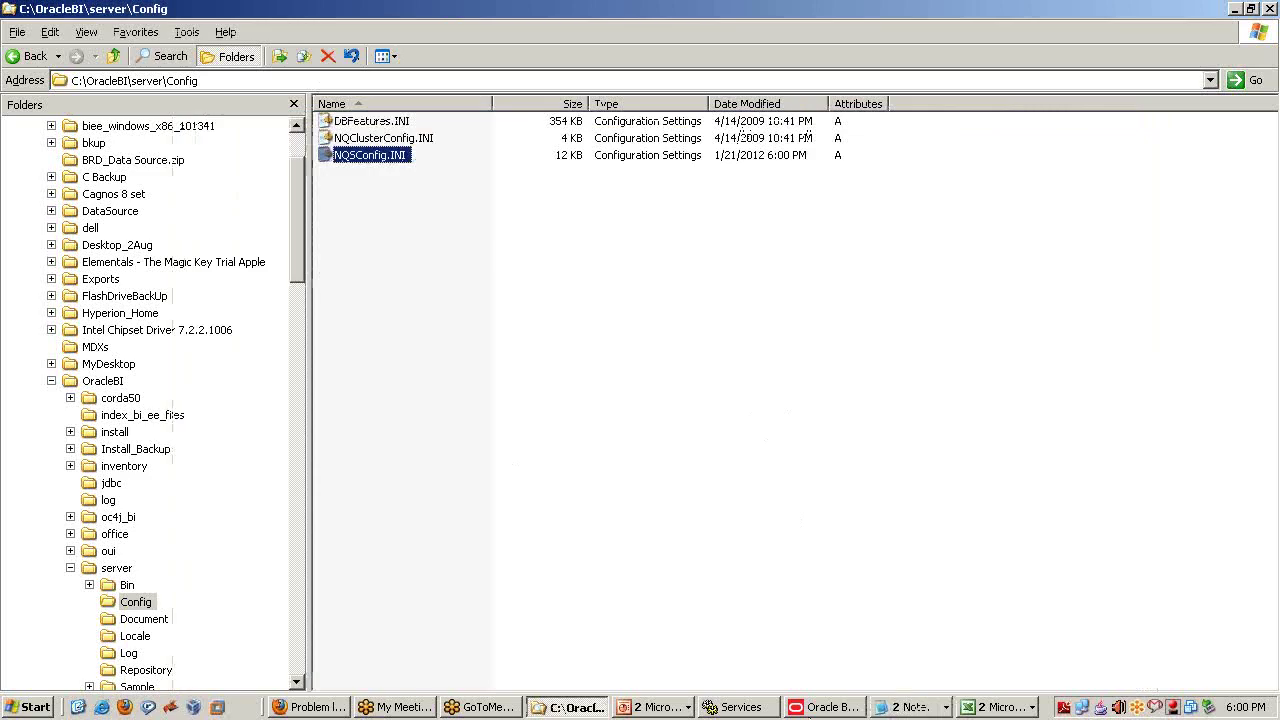
{"action": "left_click", "coordinate": [826, 707]}
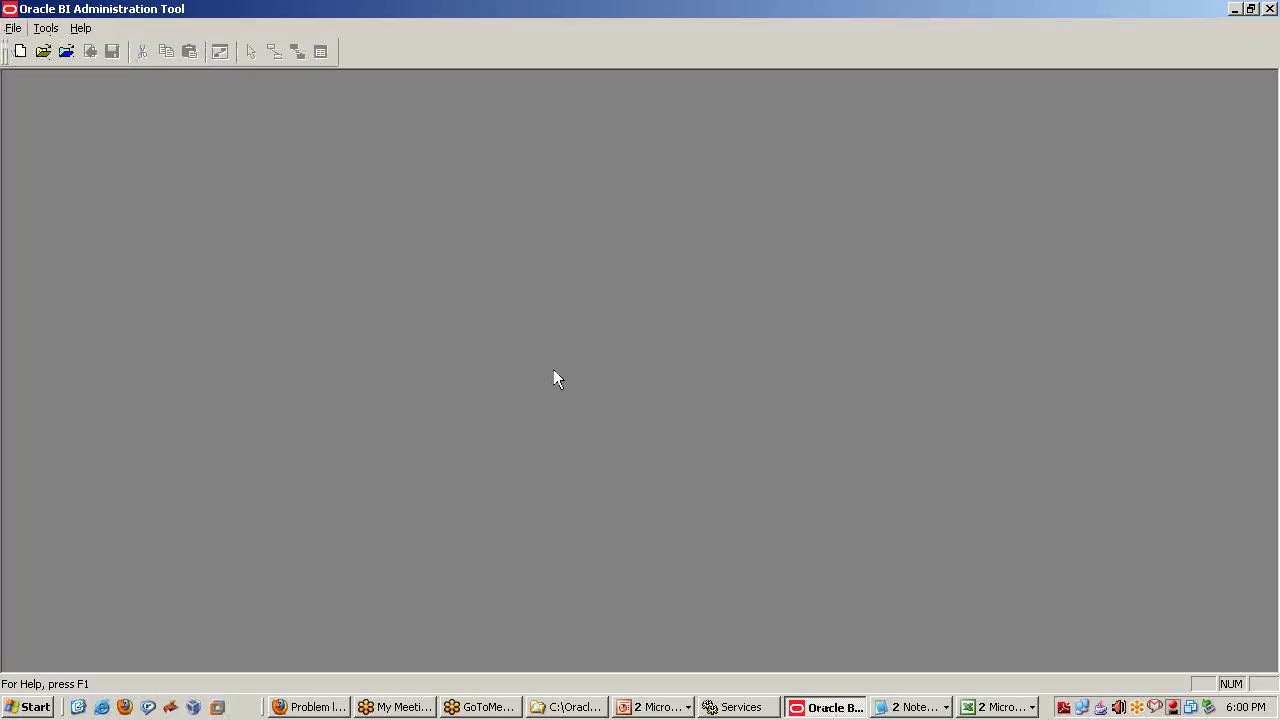
Launch Start OC4J from the Start menu's program list
{"action": "left_click", "coordinate": [735, 707]}
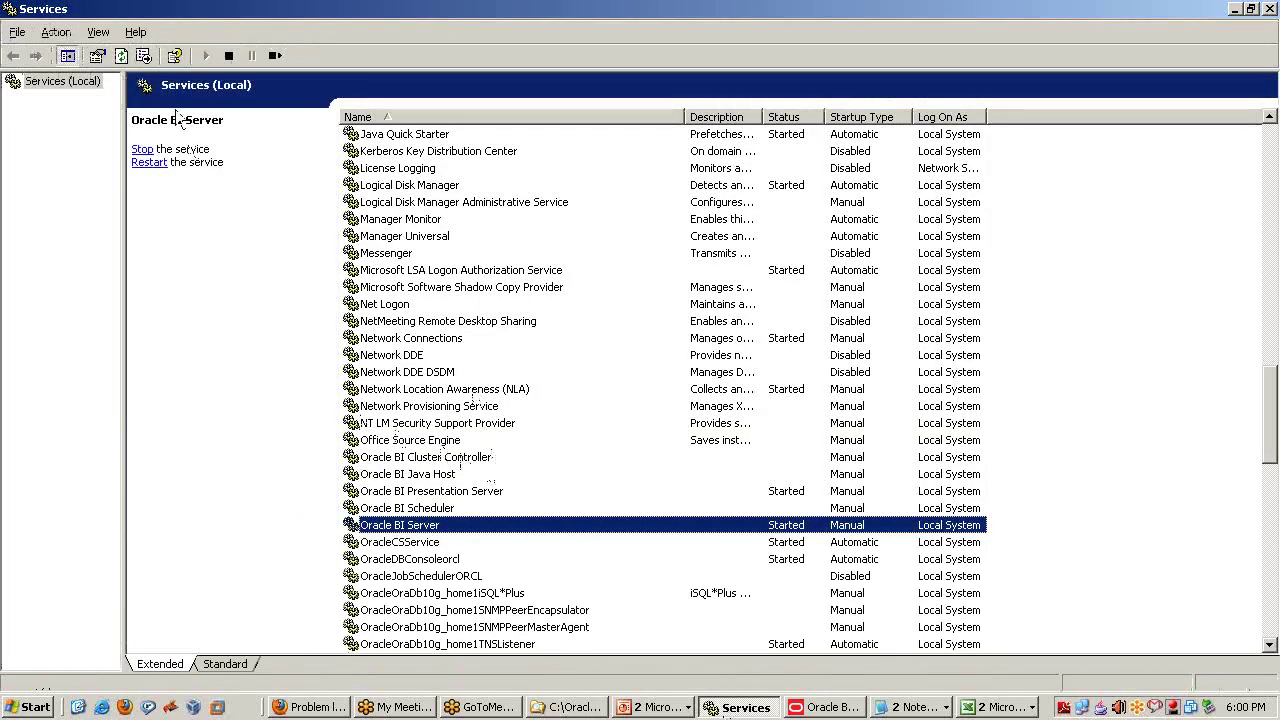
{"action": "left_click", "coordinate": [30, 707]}
{"action": "mouse_move", "coordinate": [75, 644]}
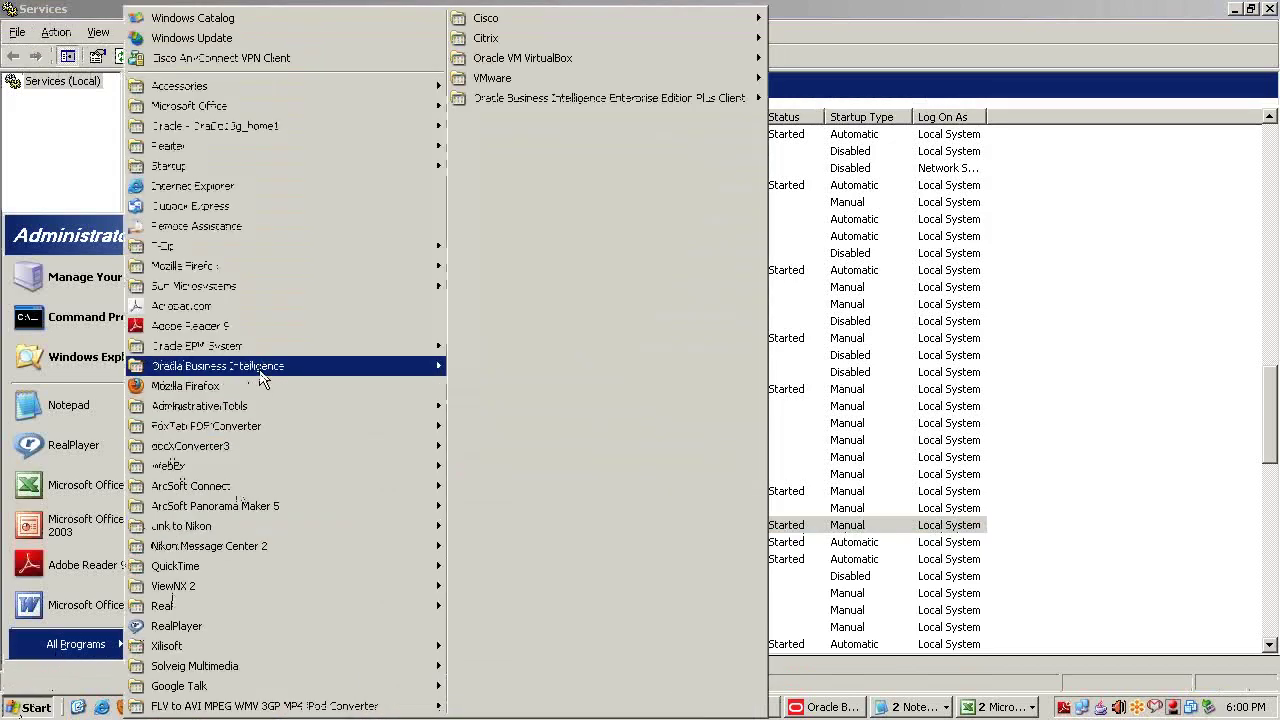
{"action": "mouse_move", "coordinate": [218, 366]}
{"action": "left_click", "coordinate": [560, 428]}
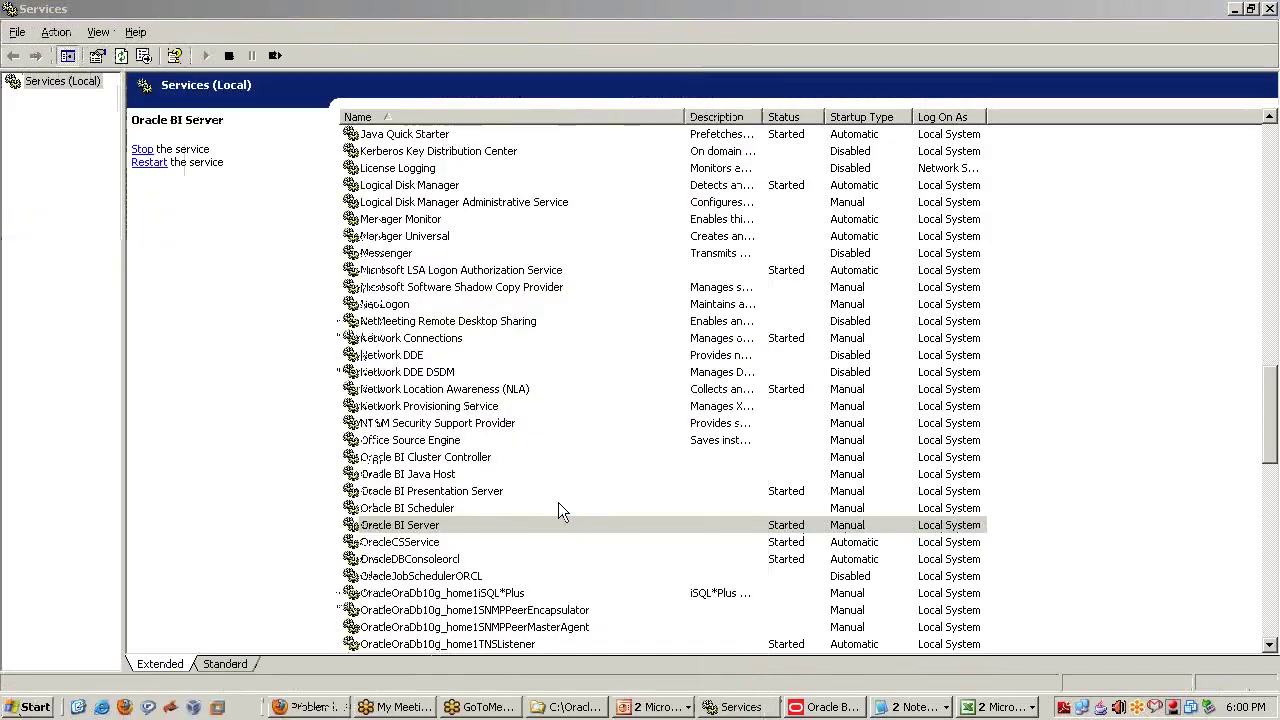
Restart the Oracle BI Server and Oracle BI Presentation Server services
{"action": "key", "text": "alt+Tab"}
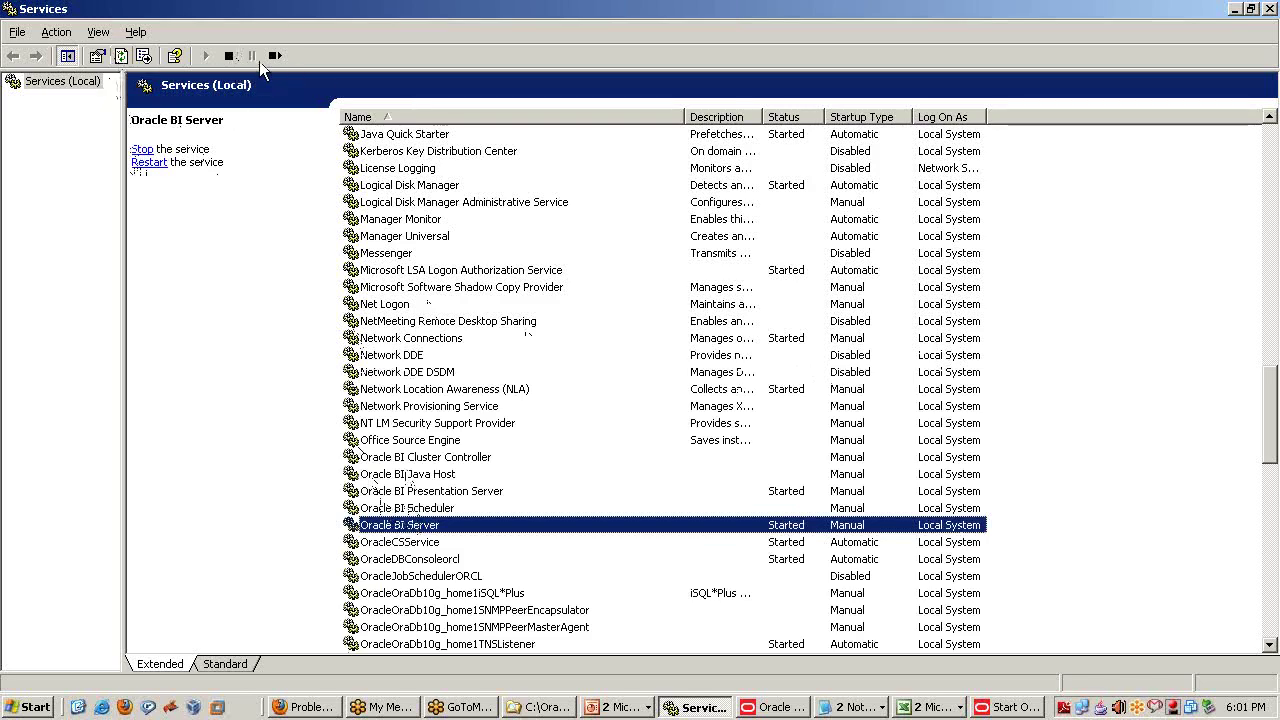
{"action": "left_click", "coordinate": [276, 57]}
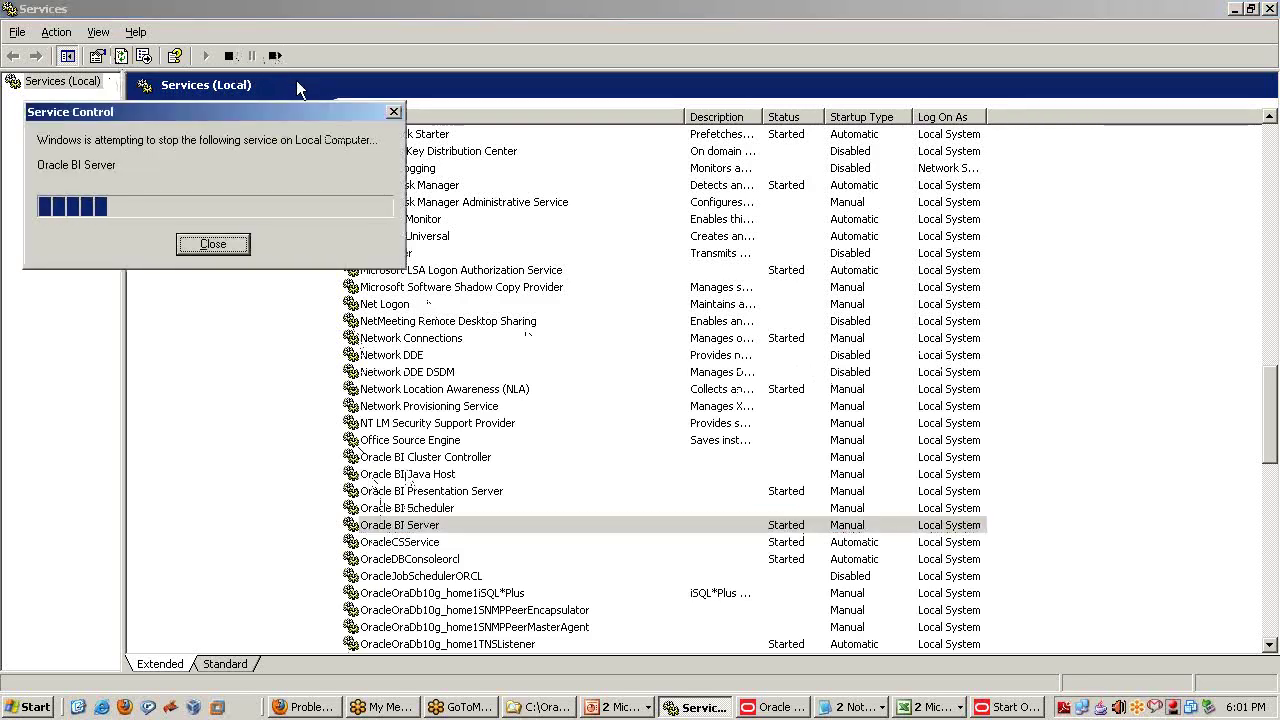
{"action": "left_click", "coordinate": [206, 56]}
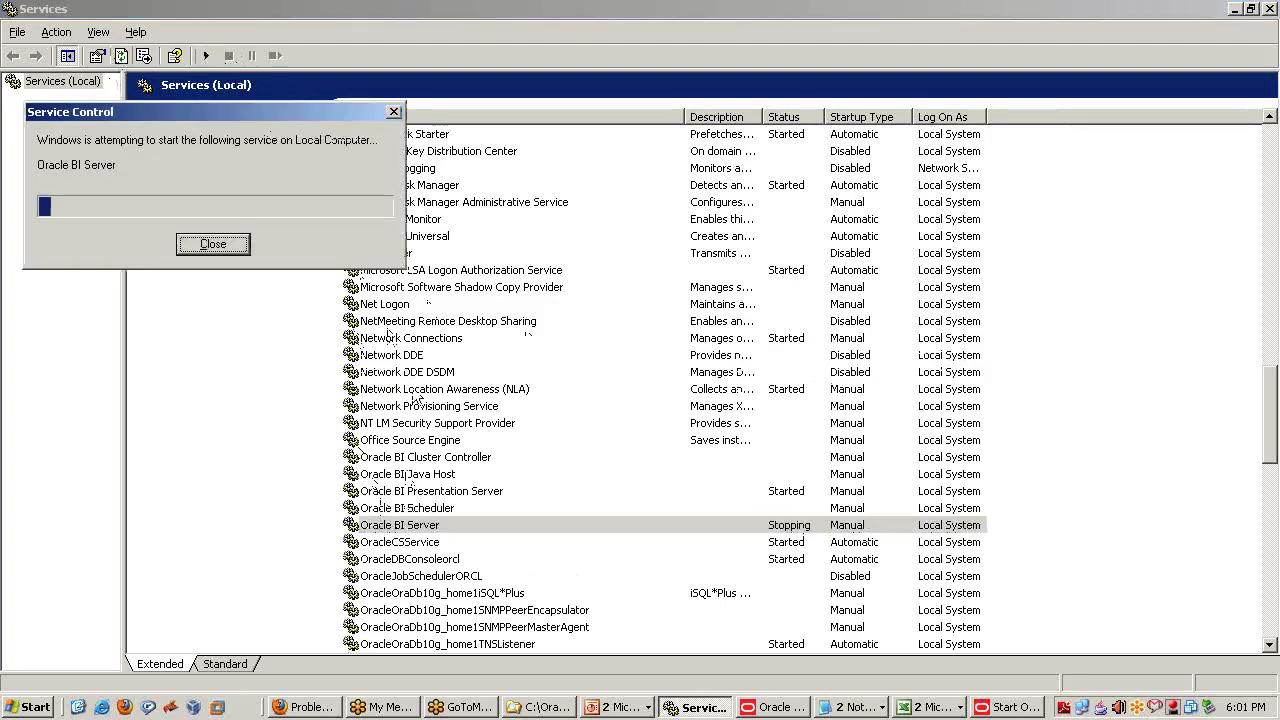
{"action": "right_click", "coordinate": [432, 490]}
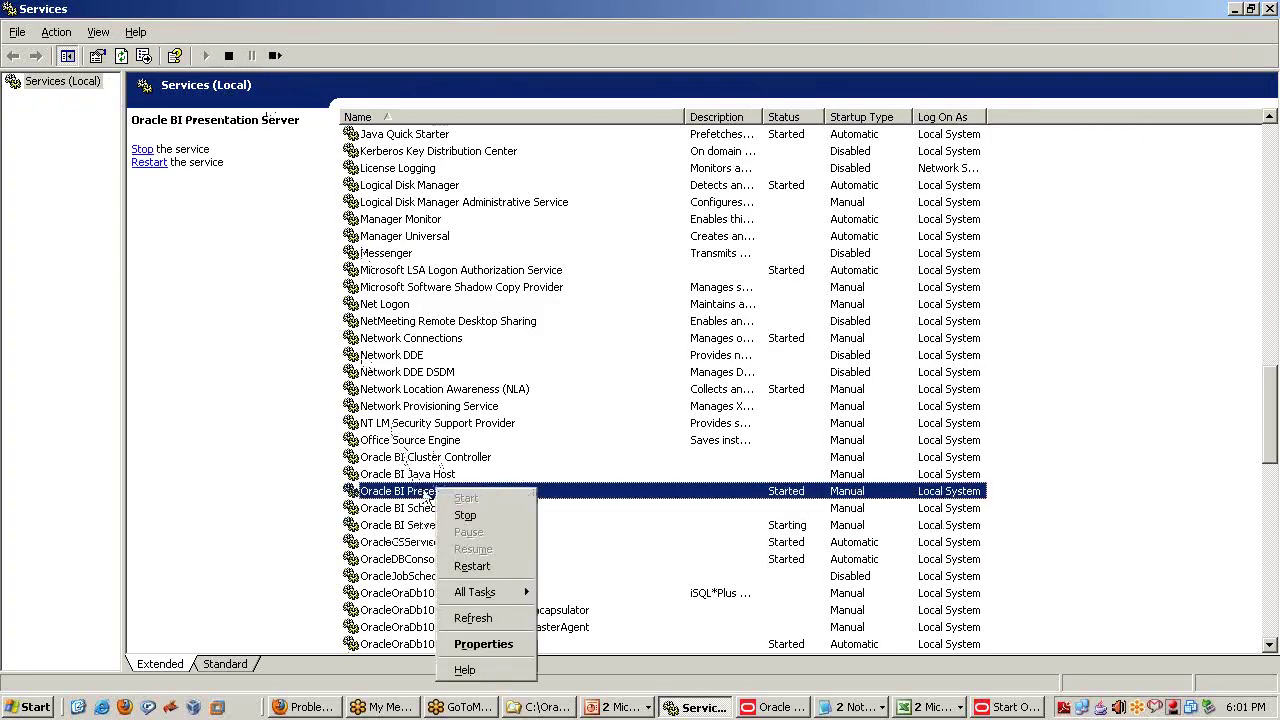
{"action": "left_click", "coordinate": [465, 515]}
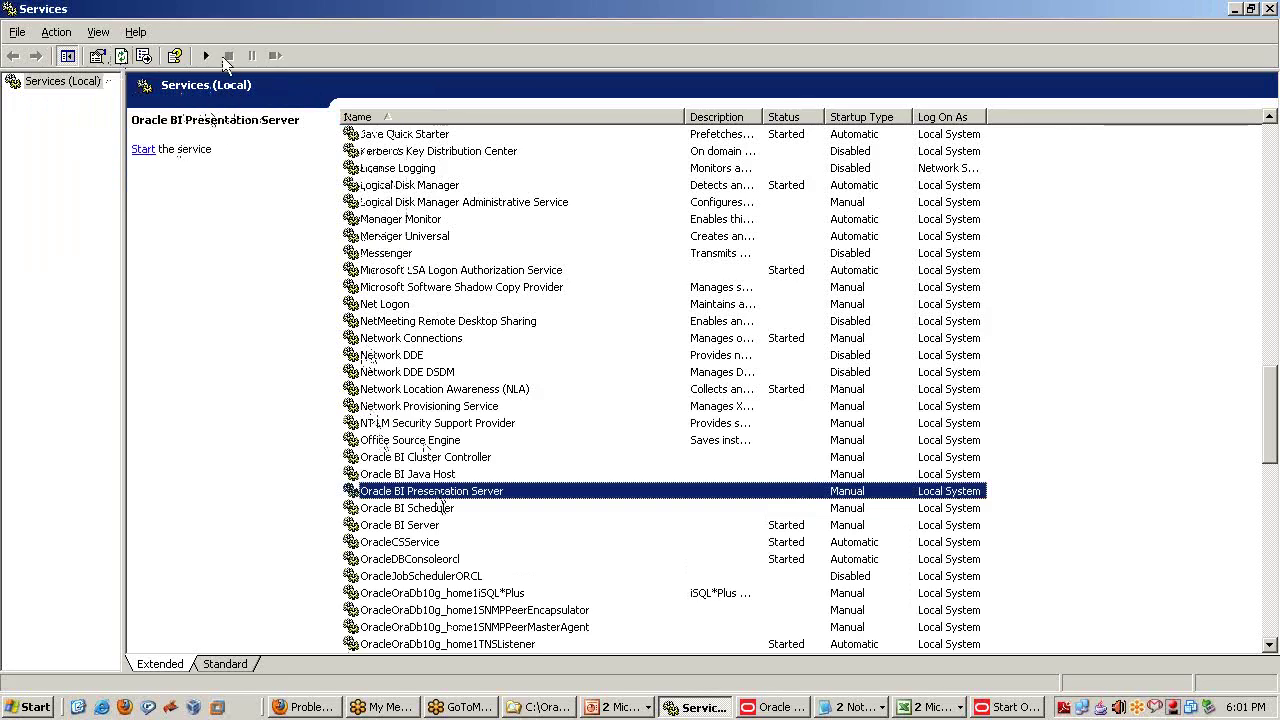
{"action": "left_click", "coordinate": [206, 56]}
Restart the OracleCSService service
{"action": "right_click", "coordinate": [436, 525]}
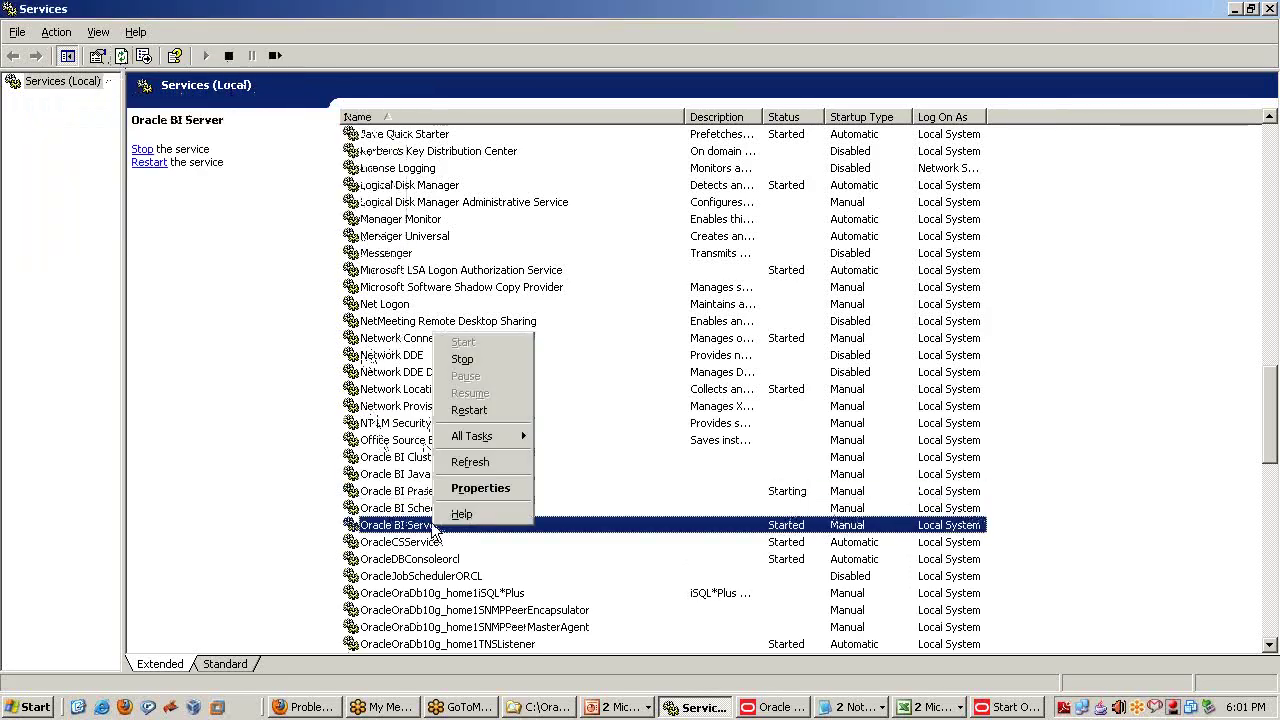
{"action": "left_click", "coordinate": [436, 541]}
{"action": "right_click", "coordinate": [418, 540]}
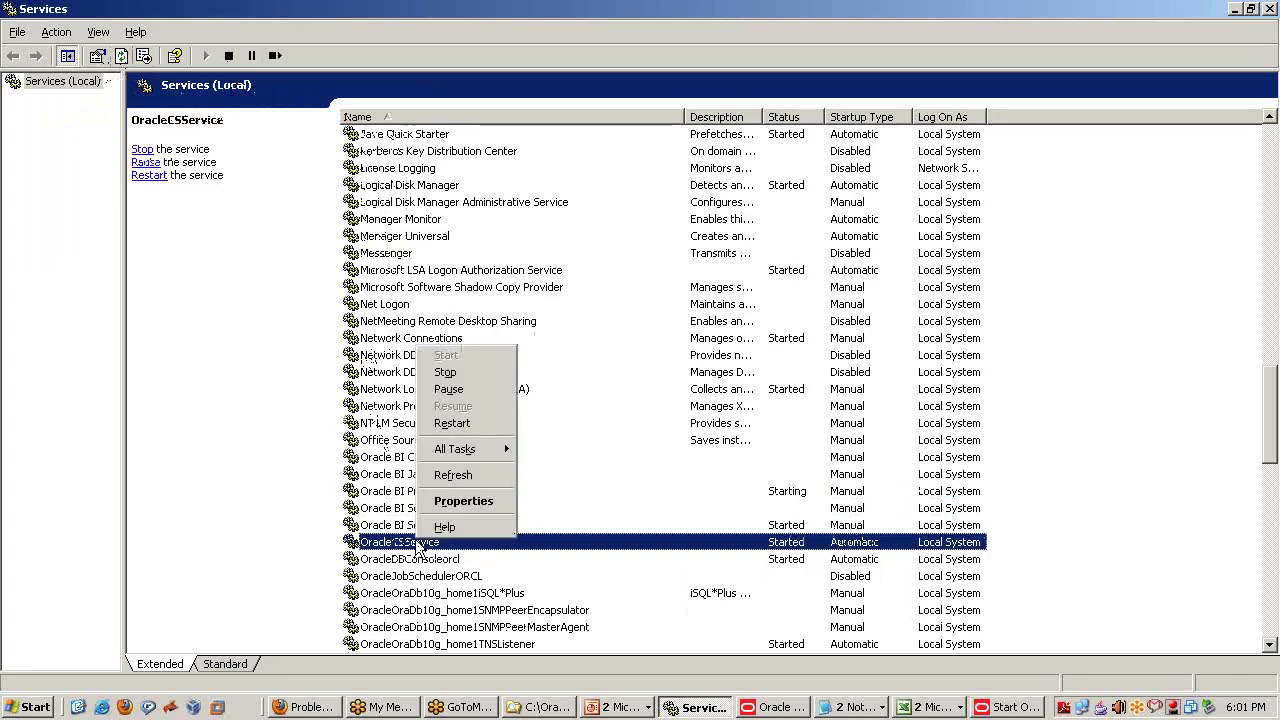
{"action": "left_click", "coordinate": [459, 374]}
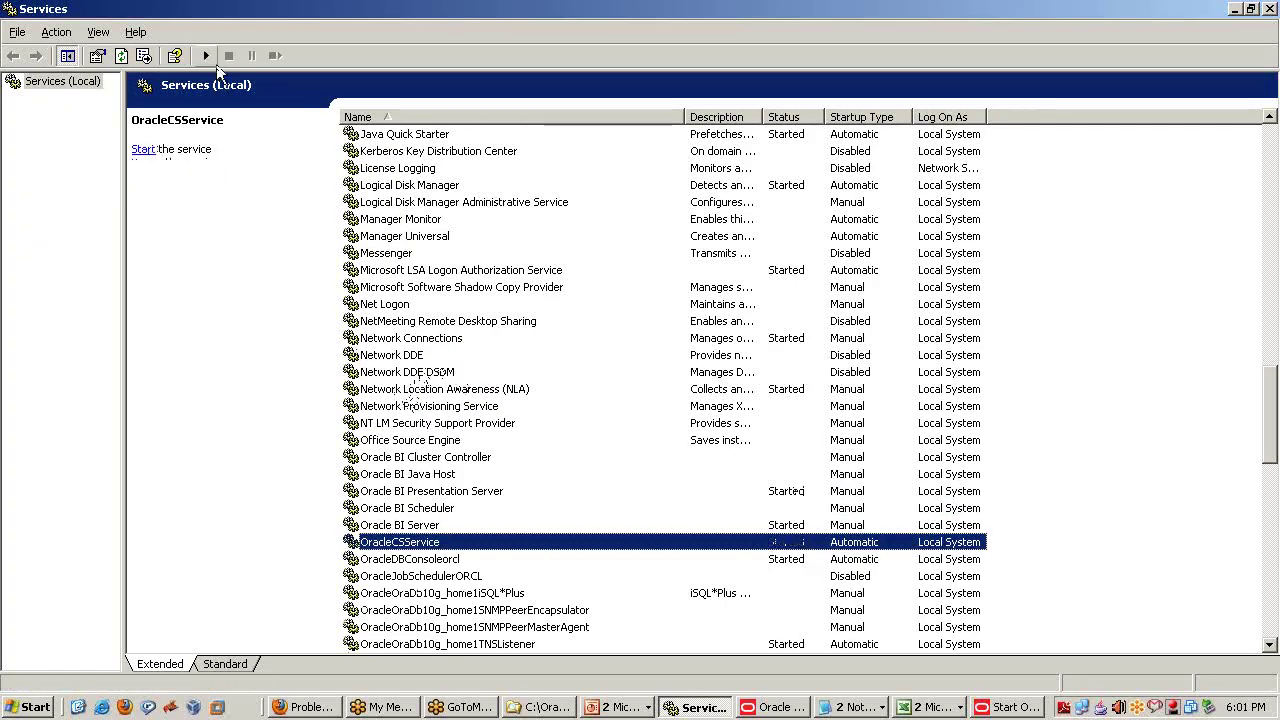
{"action": "left_click", "coordinate": [206, 56]}
Start the Oracle BI Java Host service and check the OC4J console
{"action": "left_click", "coordinate": [446, 474]}
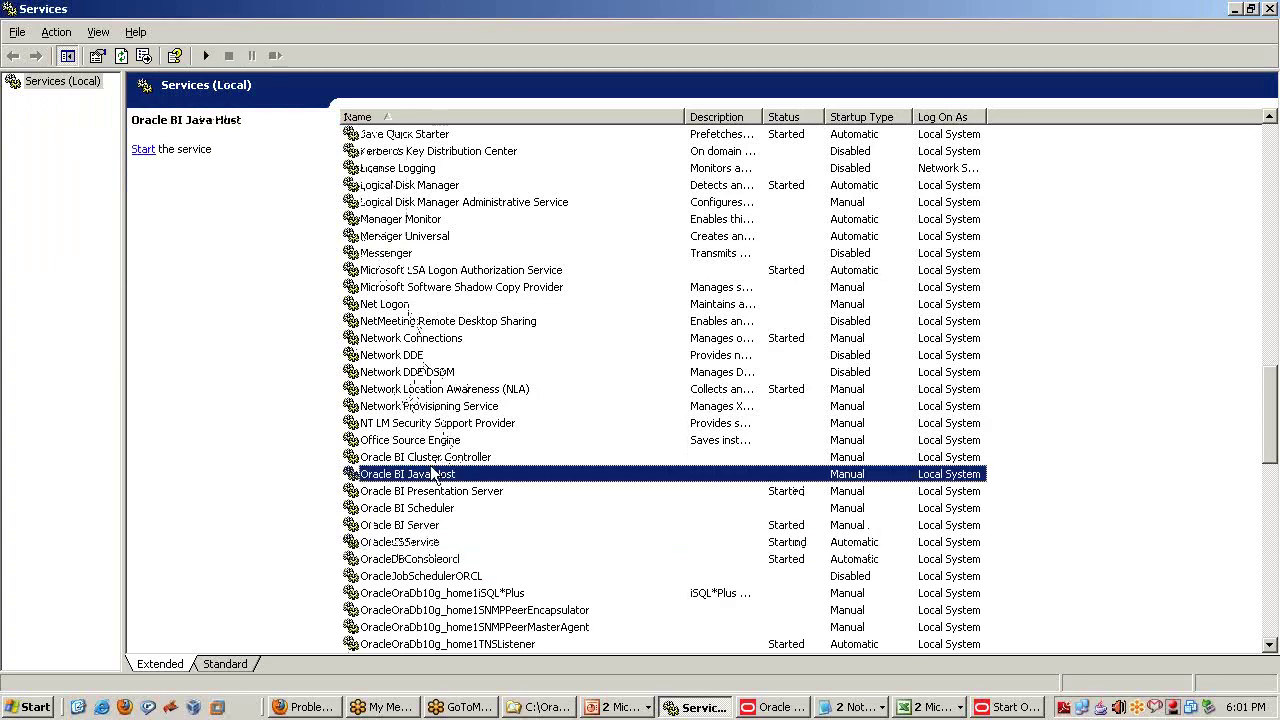
{"action": "right_click", "coordinate": [448, 474]}
{"action": "left_click", "coordinate": [462, 478]}
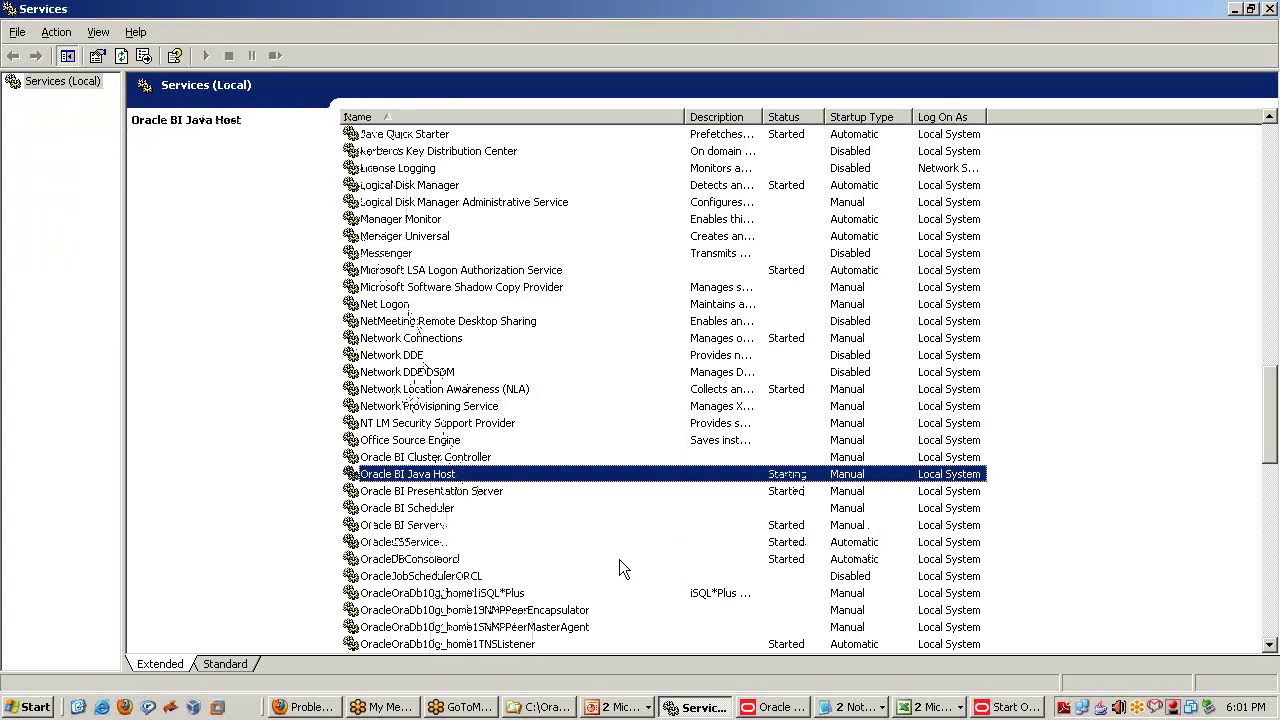
{"action": "left_click", "coordinate": [1000, 707]}
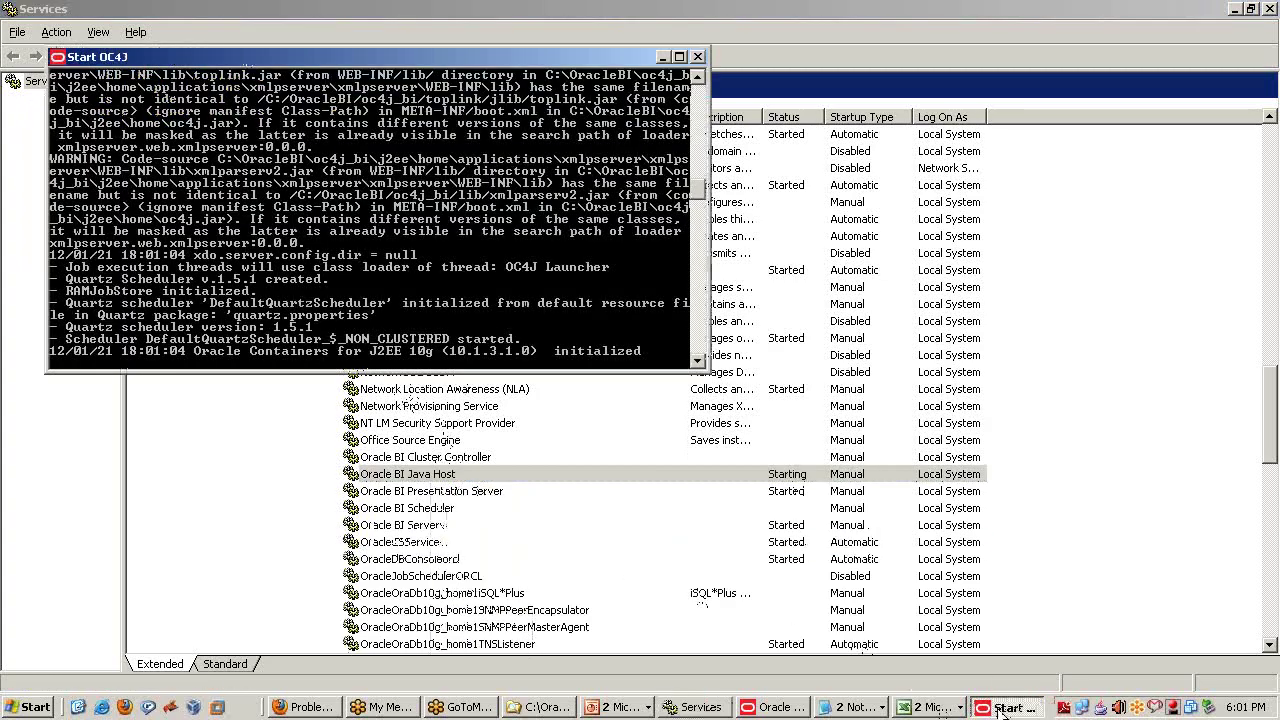
Open AnalyticsWeb online as Administrator after a failed logon, then reload the analytics web page
{"action": "left_click", "coordinate": [775, 707]}
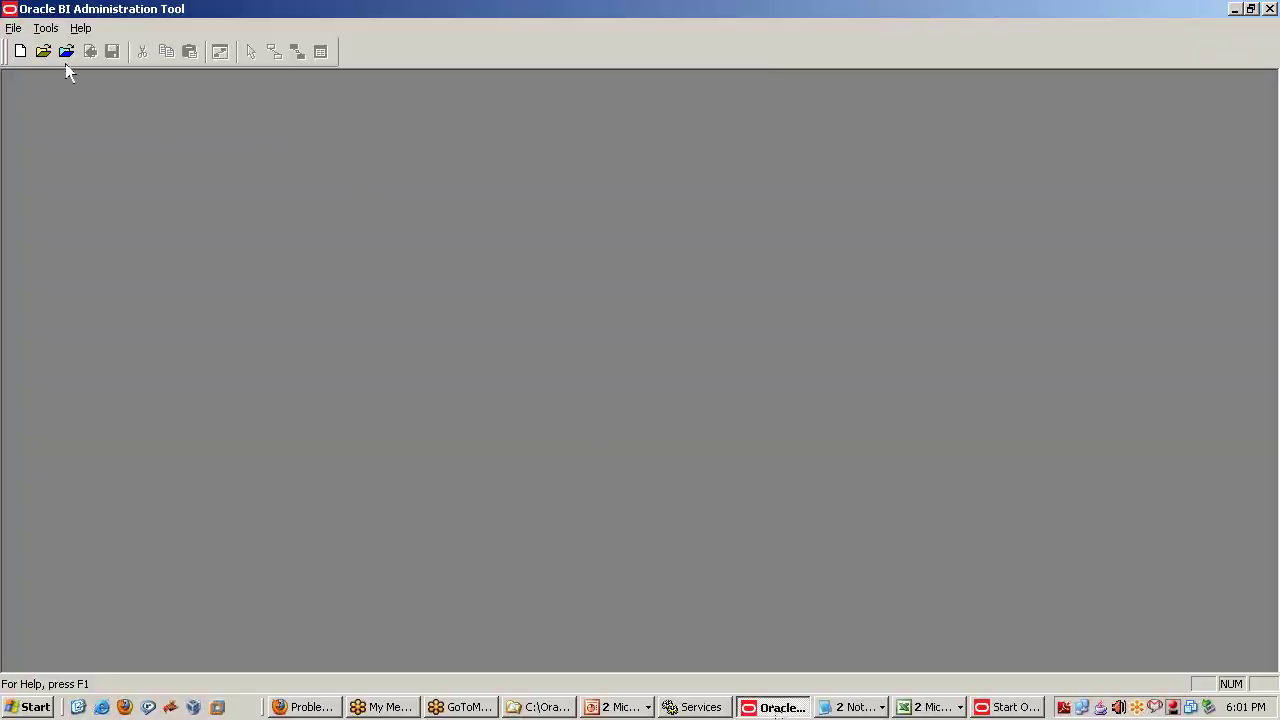
{"action": "left_click", "coordinate": [66, 55]}
{"action": "left_click", "coordinate": [748, 258]}
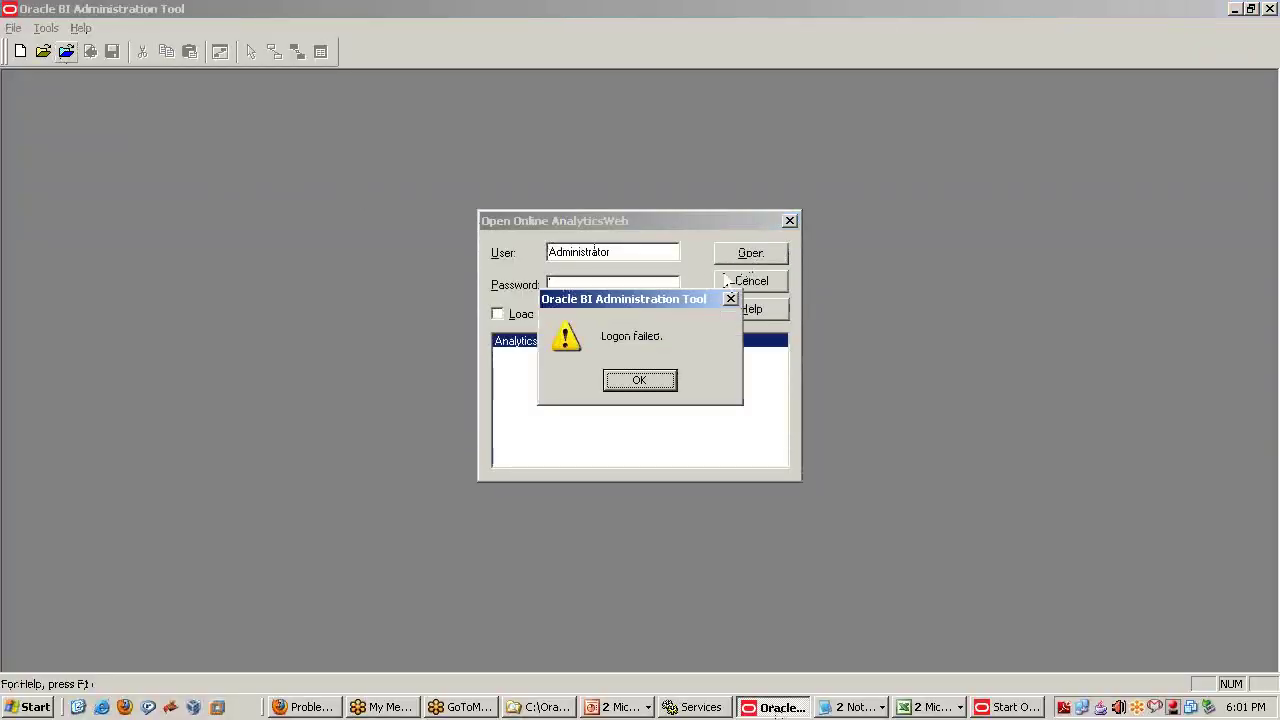
{"action": "left_click", "coordinate": [639, 381]}
{"action": "key", "text": "shift+Tab"}
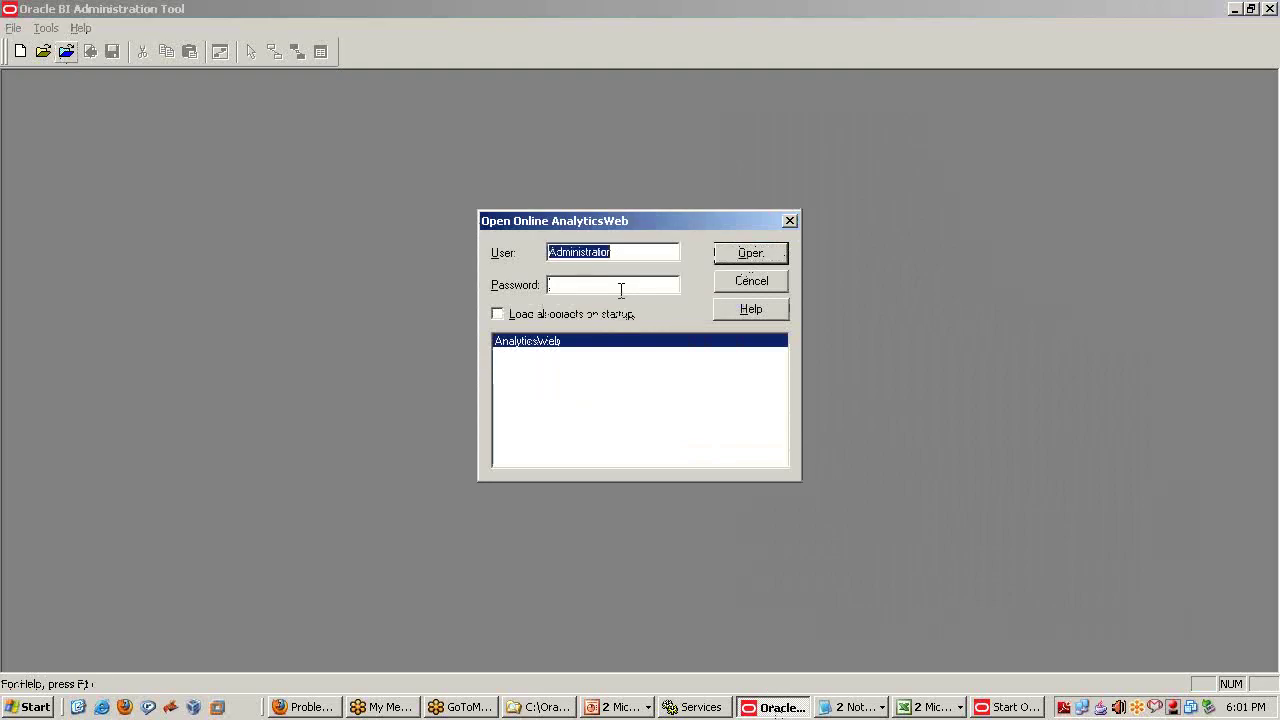
{"action": "left_click", "coordinate": [621, 289]}
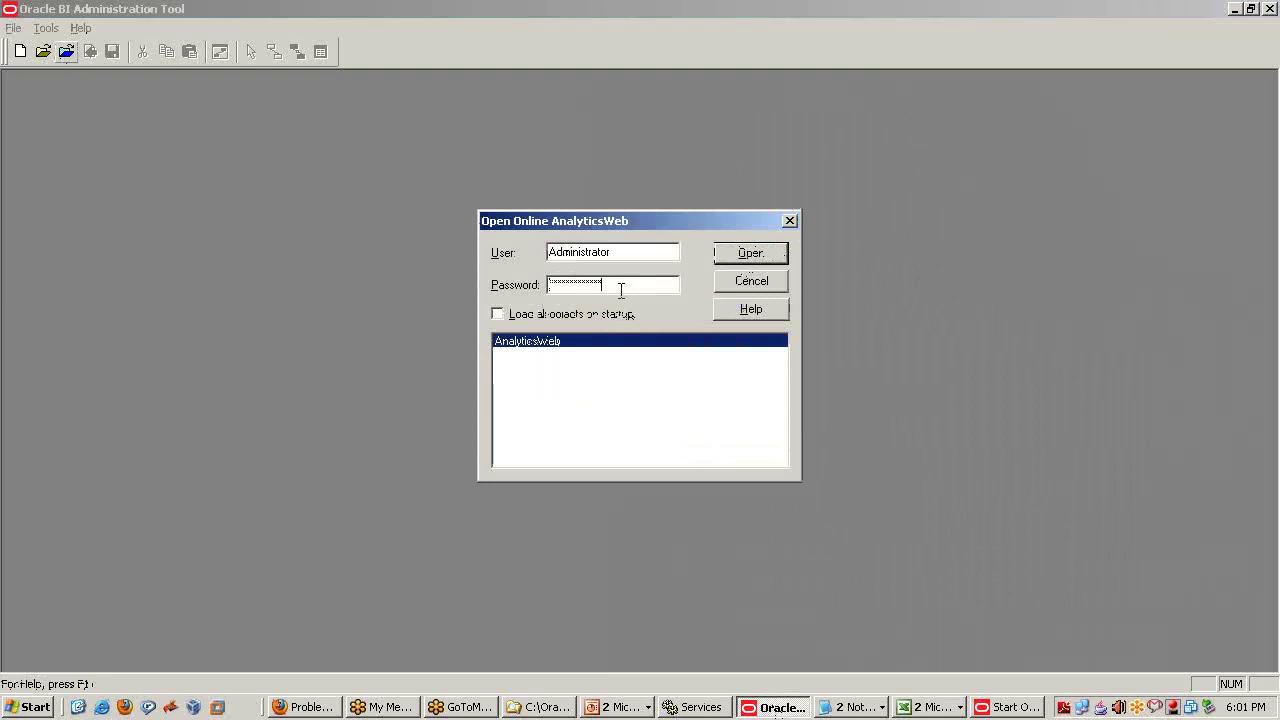
{"action": "key", "text": "Return"}
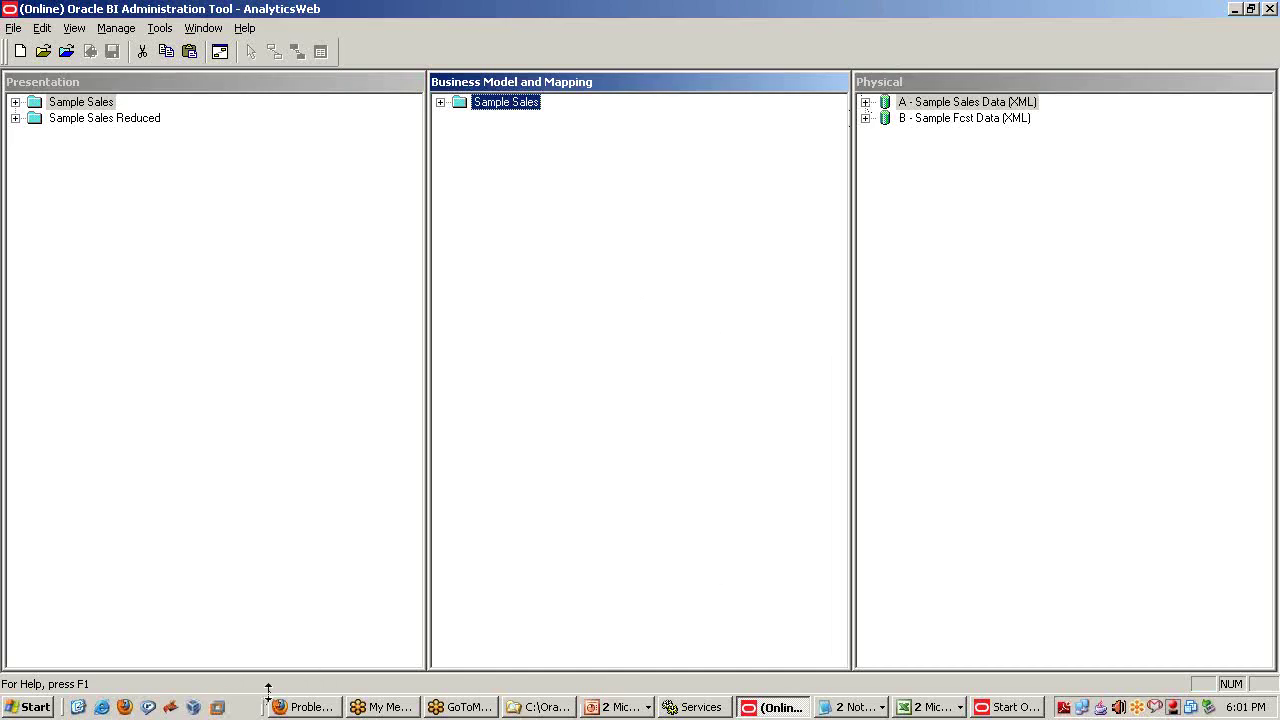
{"action": "left_click", "coordinate": [300, 707]}
{"action": "key", "text": "F5"}
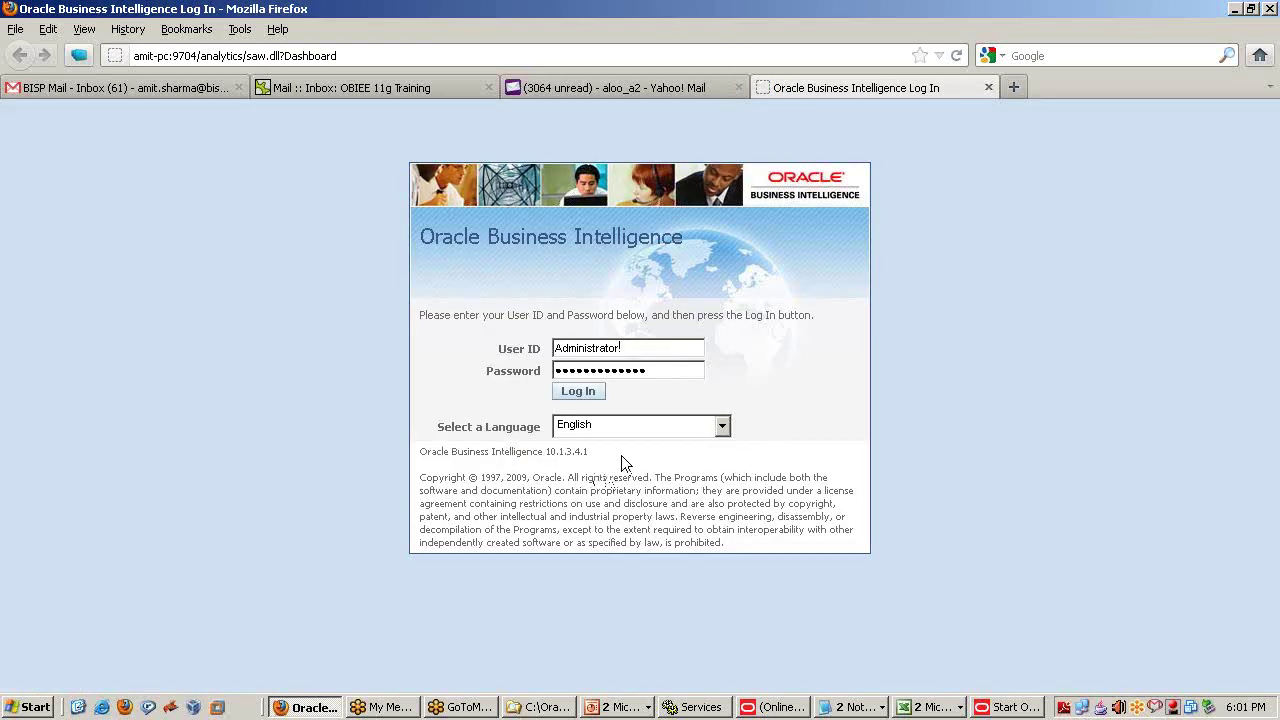
Log in to Oracle BI as Administrator and go to the Answers start page
{"action": "left_click_drag", "start_coordinate": [672, 370], "coordinate": [524, 370]}
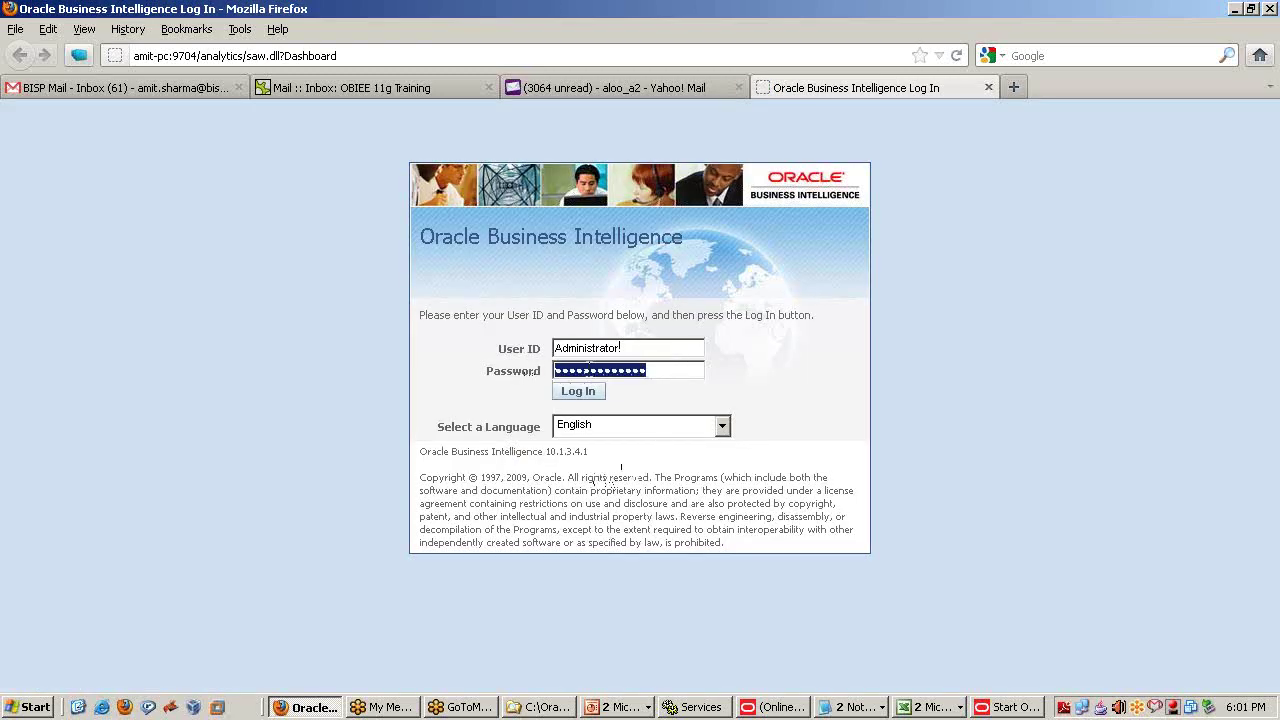
{"action": "key", "text": "BackSpace"}
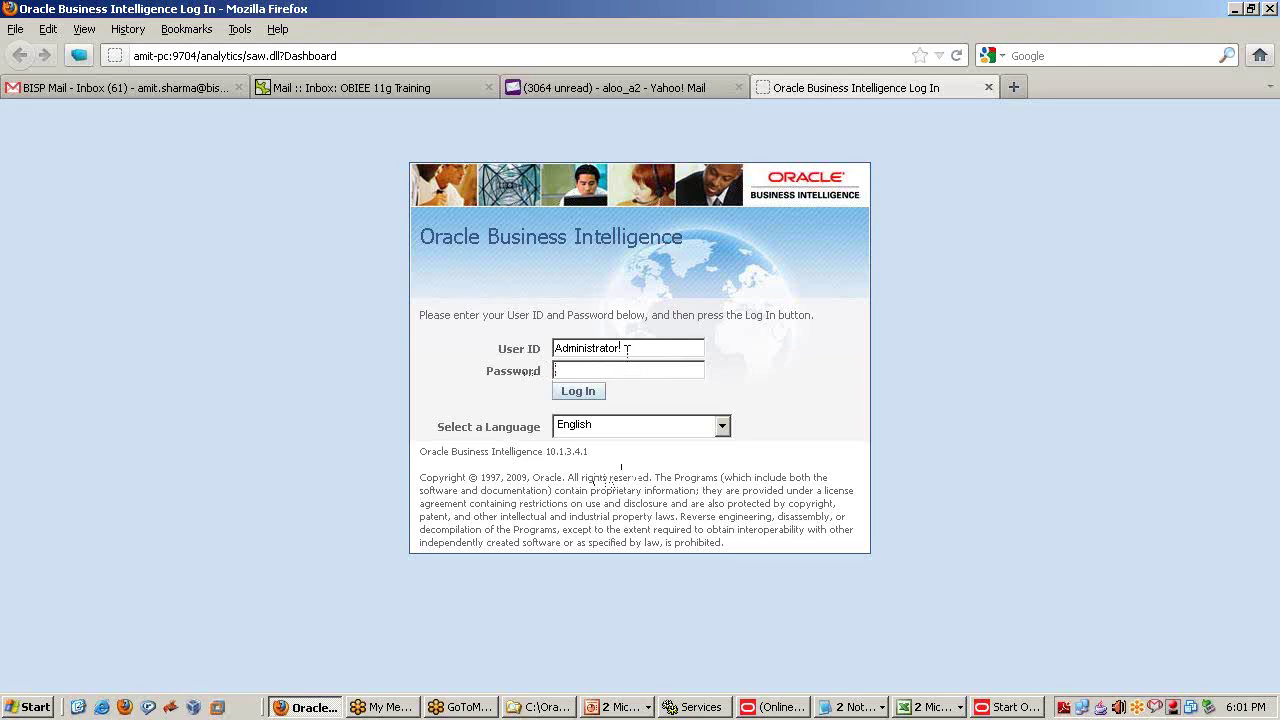
{"action": "left_click_drag", "start_coordinate": [627, 348], "coordinate": [537, 348]}
{"action": "type", "text": "Administrator"}
{"action": "left_click_drag", "start_coordinate": [610, 371], "coordinate": [549, 367]}
{"action": "left_click", "coordinate": [578, 391]}
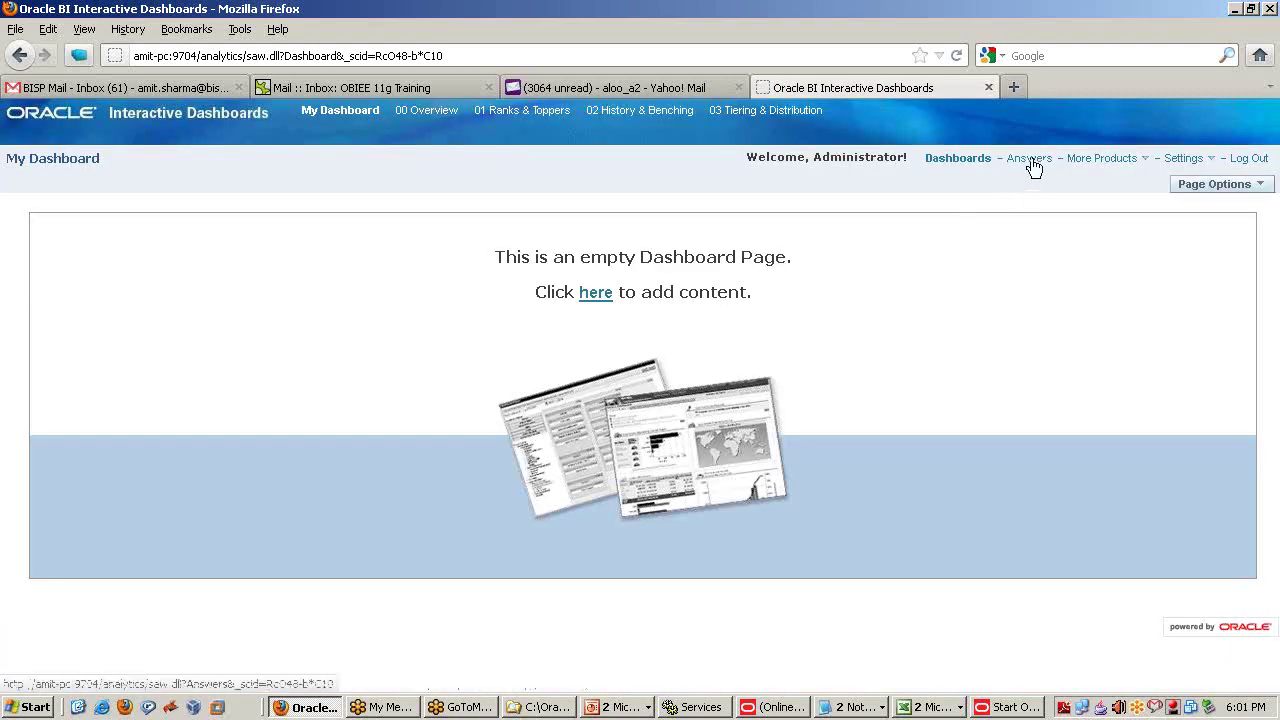
{"action": "left_click", "coordinate": [1030, 160]}
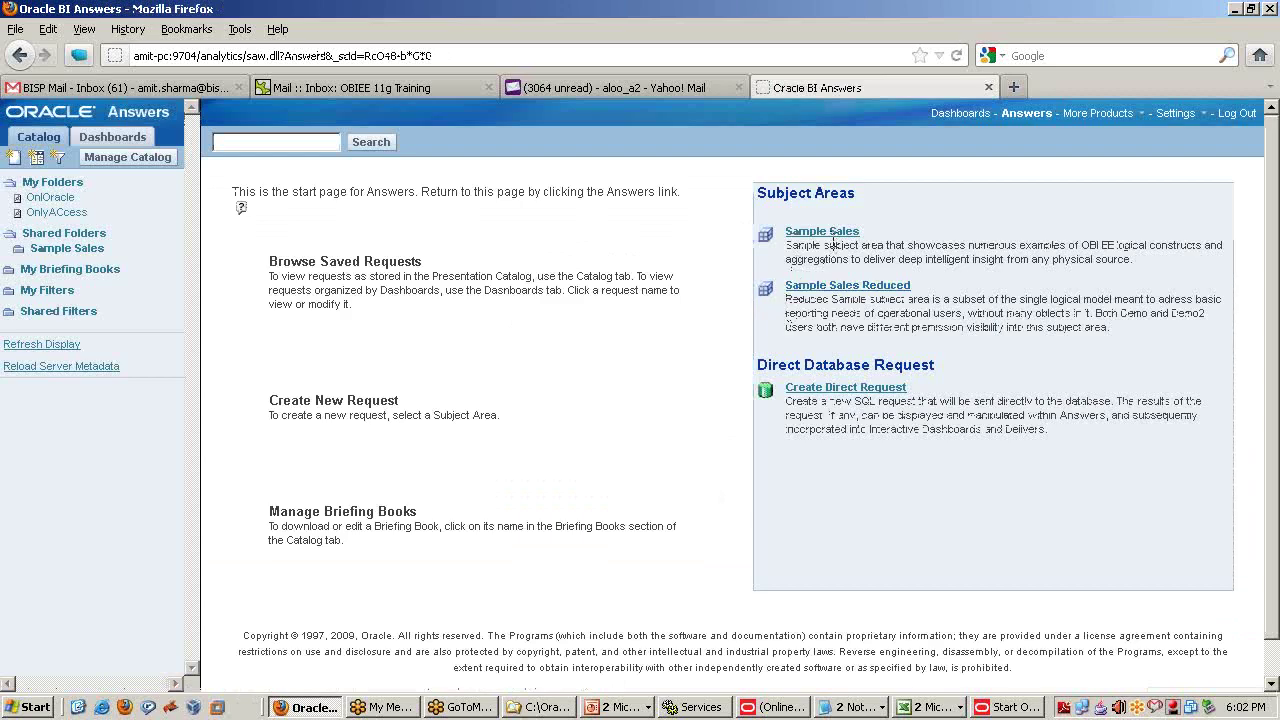
Build a Sample Sales request with M04 Region and 1-30 Revenue (Value var to Mago), then run it
{"action": "left_click", "coordinate": [830, 232]}
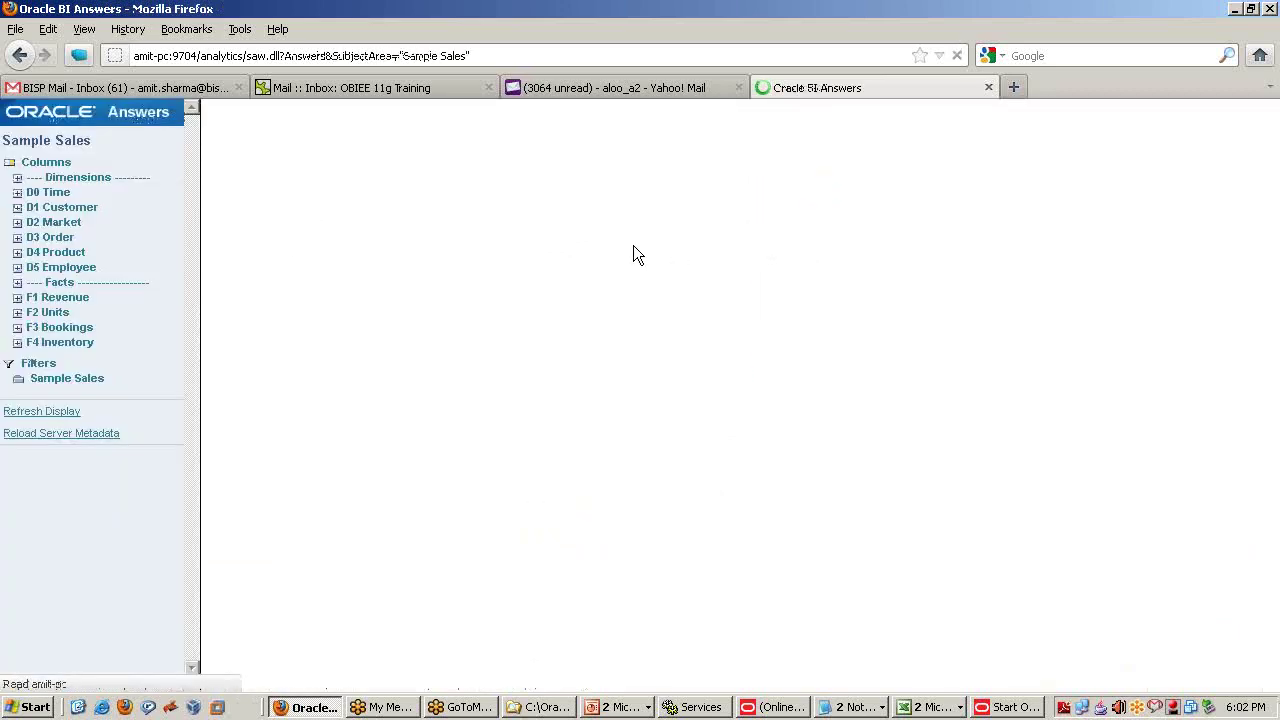
{"action": "left_click", "coordinate": [17, 222]}
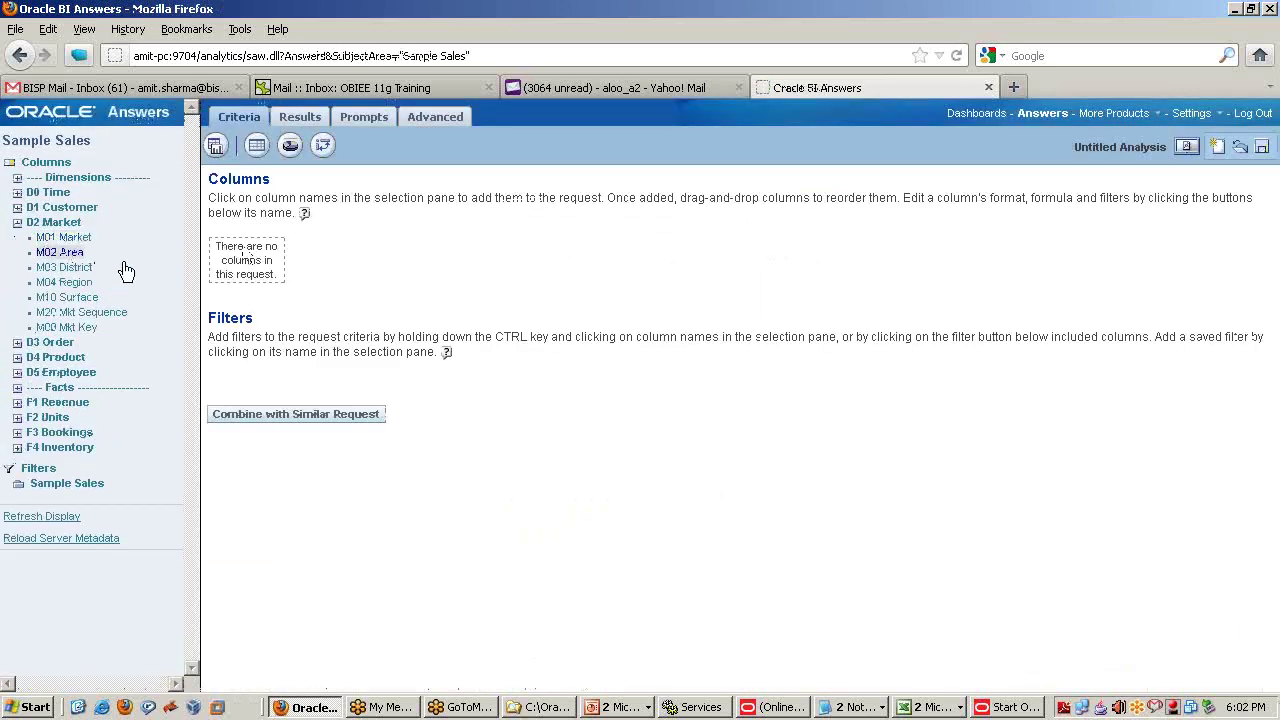
{"action": "left_click", "coordinate": [78, 286]}
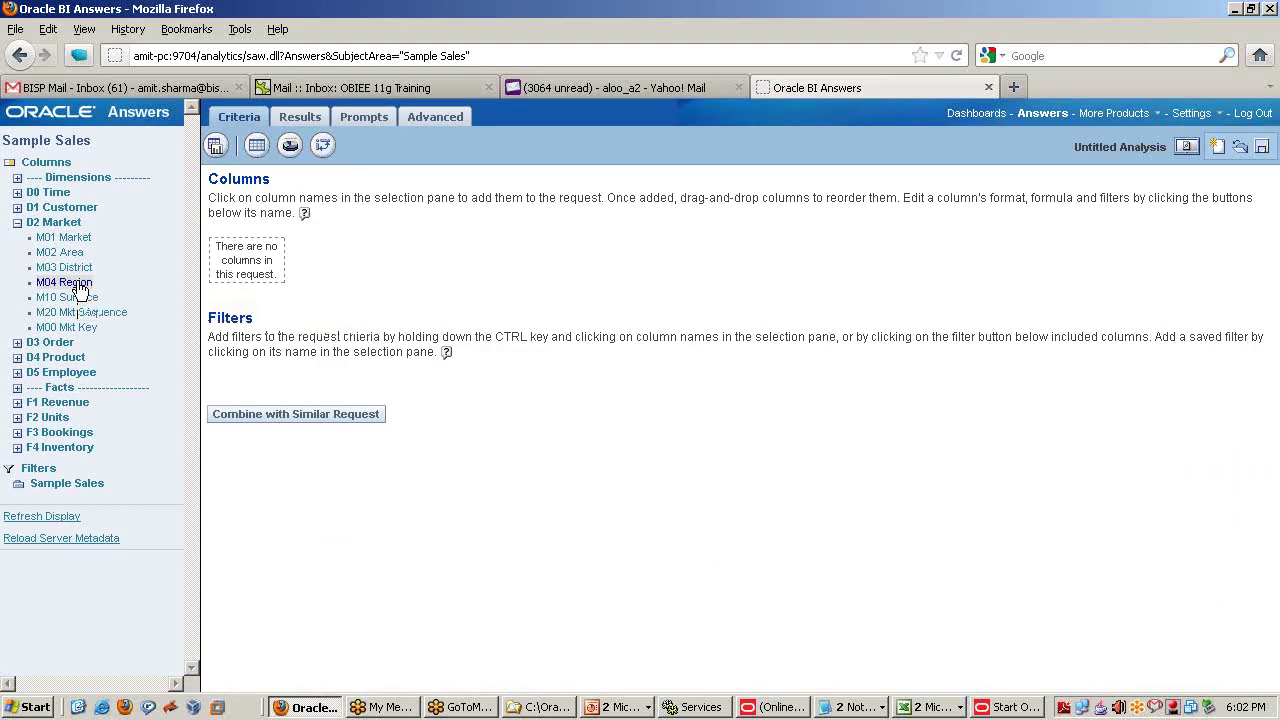
{"action": "left_click", "coordinate": [17, 222]}
{"action": "left_click", "coordinate": [17, 297]}
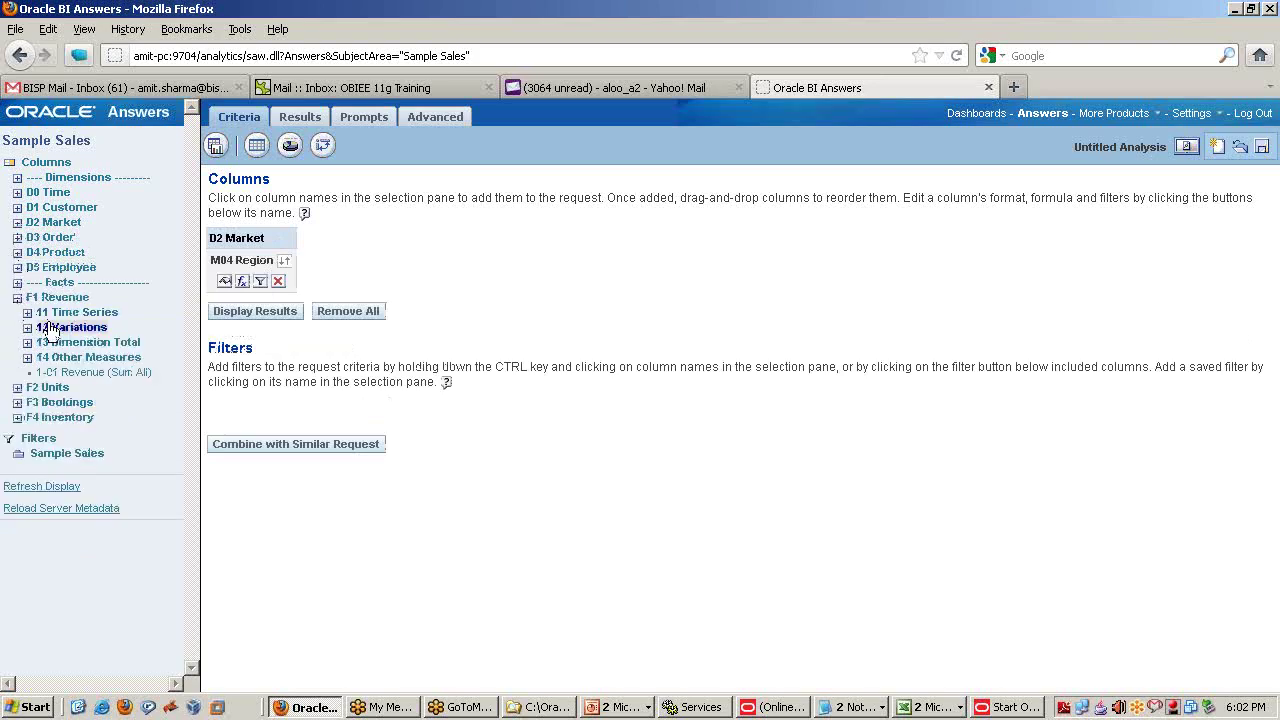
{"action": "left_click", "coordinate": [27, 327]}
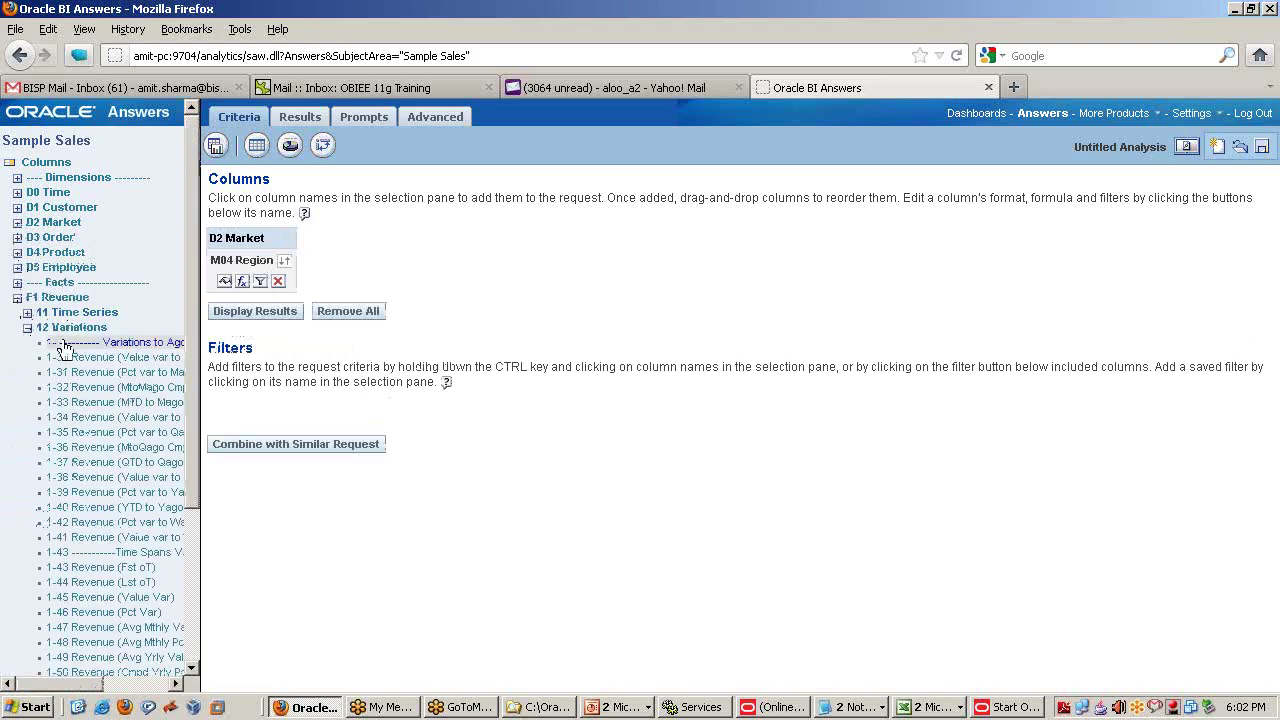
{"action": "left_click", "coordinate": [110, 358]}
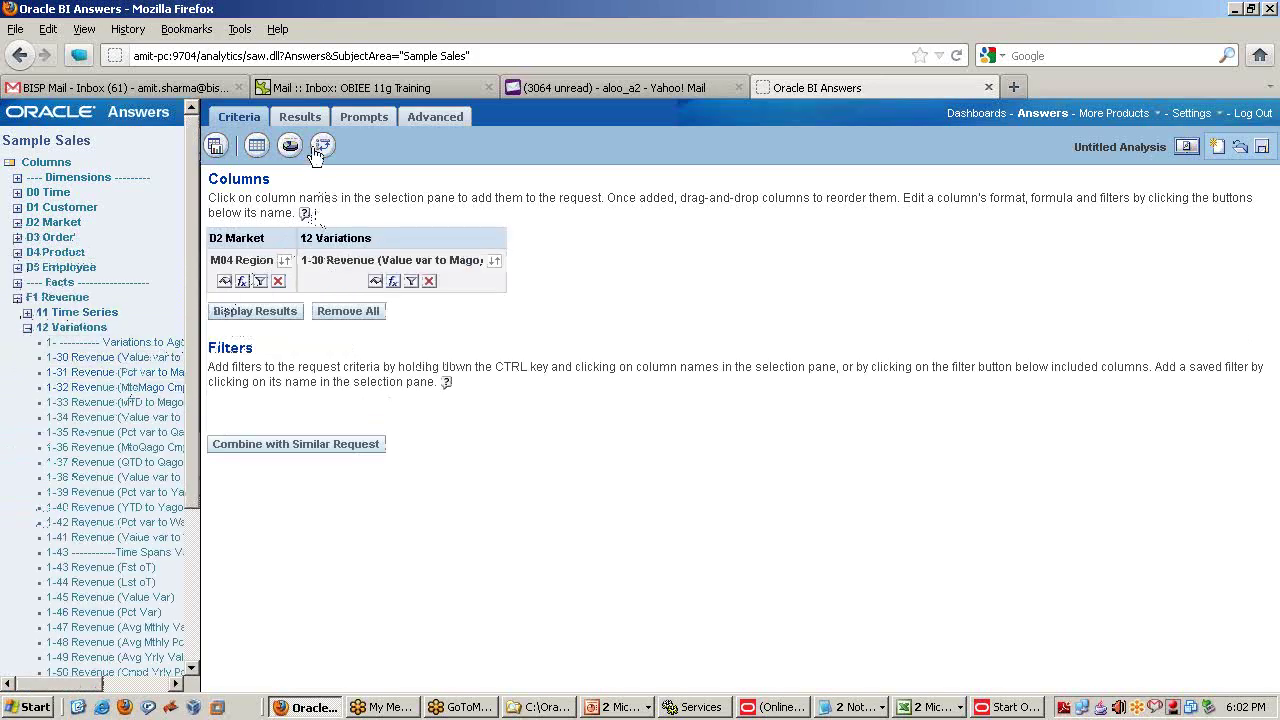
{"action": "left_click", "coordinate": [300, 117]}
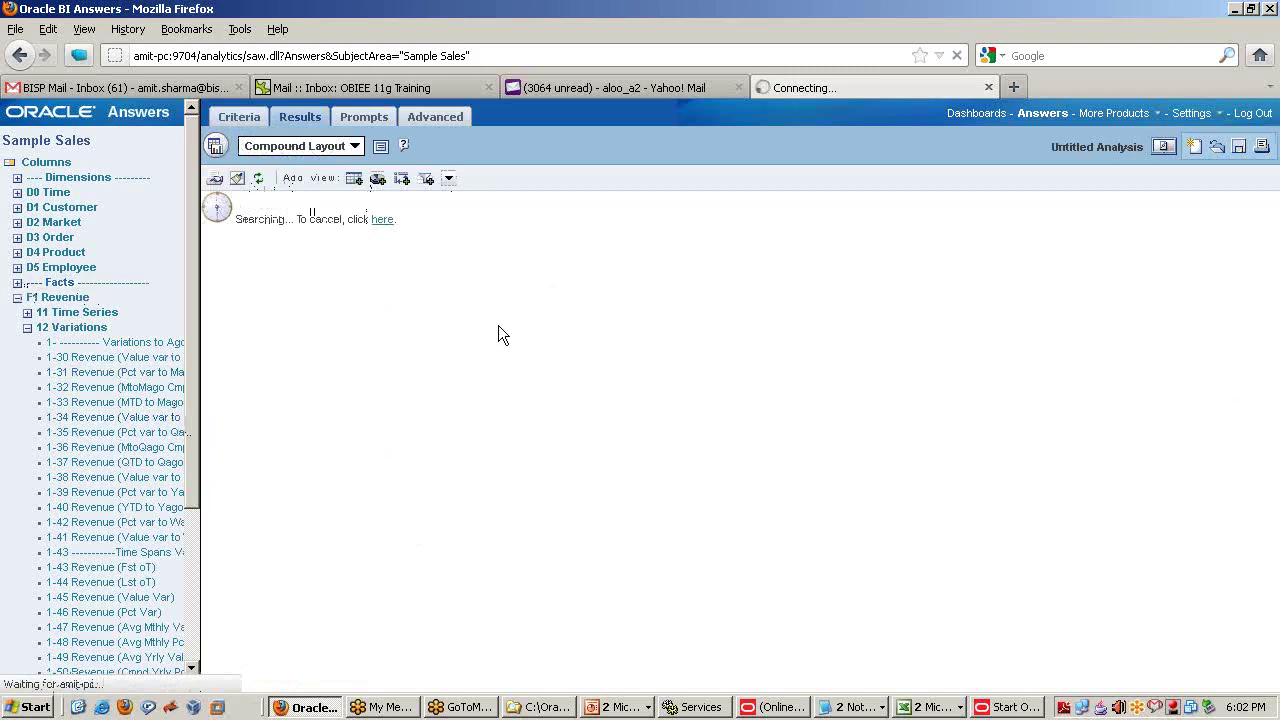
Open My Account preferences from the Settings menu, then close them
{"action": "left_click", "coordinate": [1195, 113]}
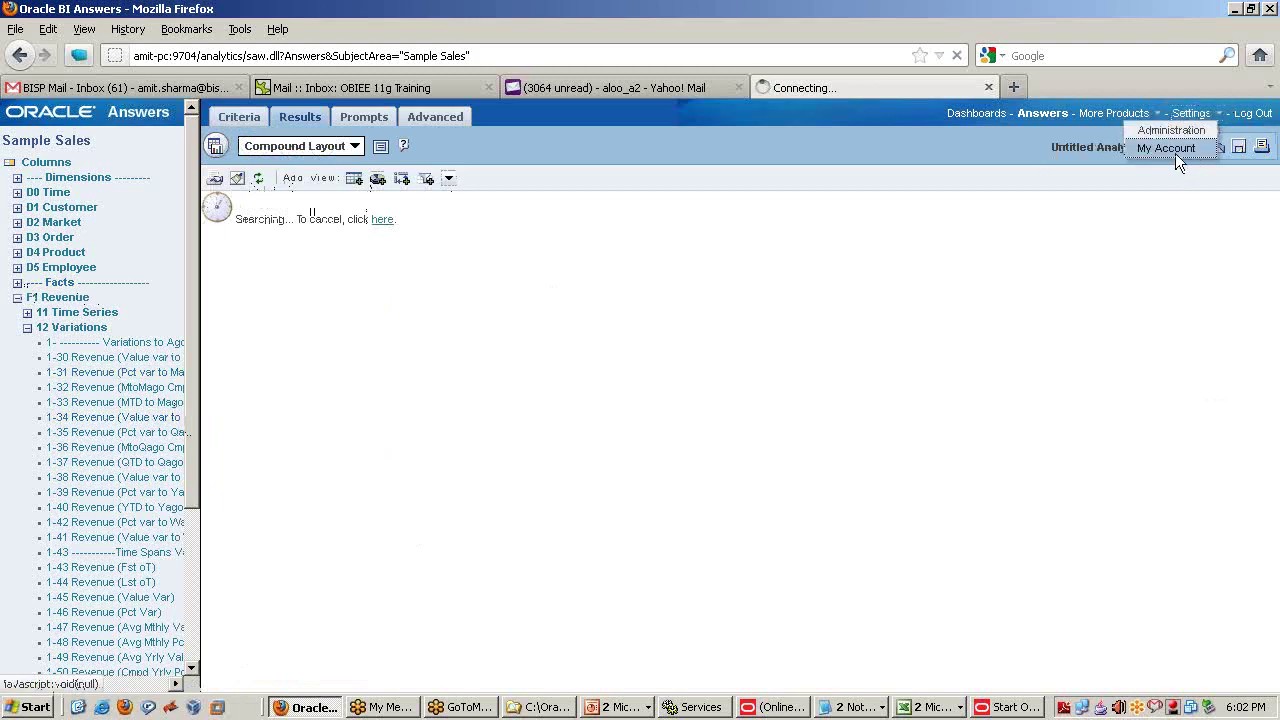
{"action": "left_click", "coordinate": [1166, 148]}
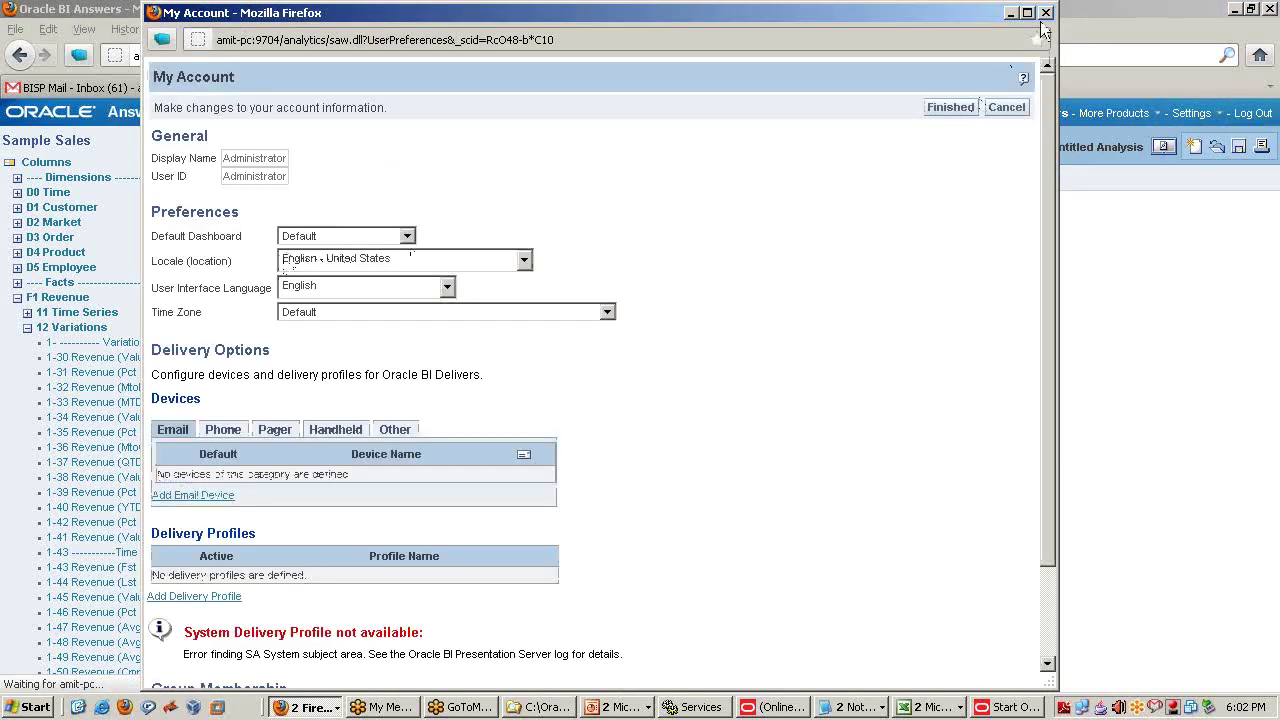
{"action": "left_click", "coordinate": [1045, 13]}
Open the report's query log via Administration > Manage Sessions > View Log
{"action": "left_click", "coordinate": [1190, 113]}
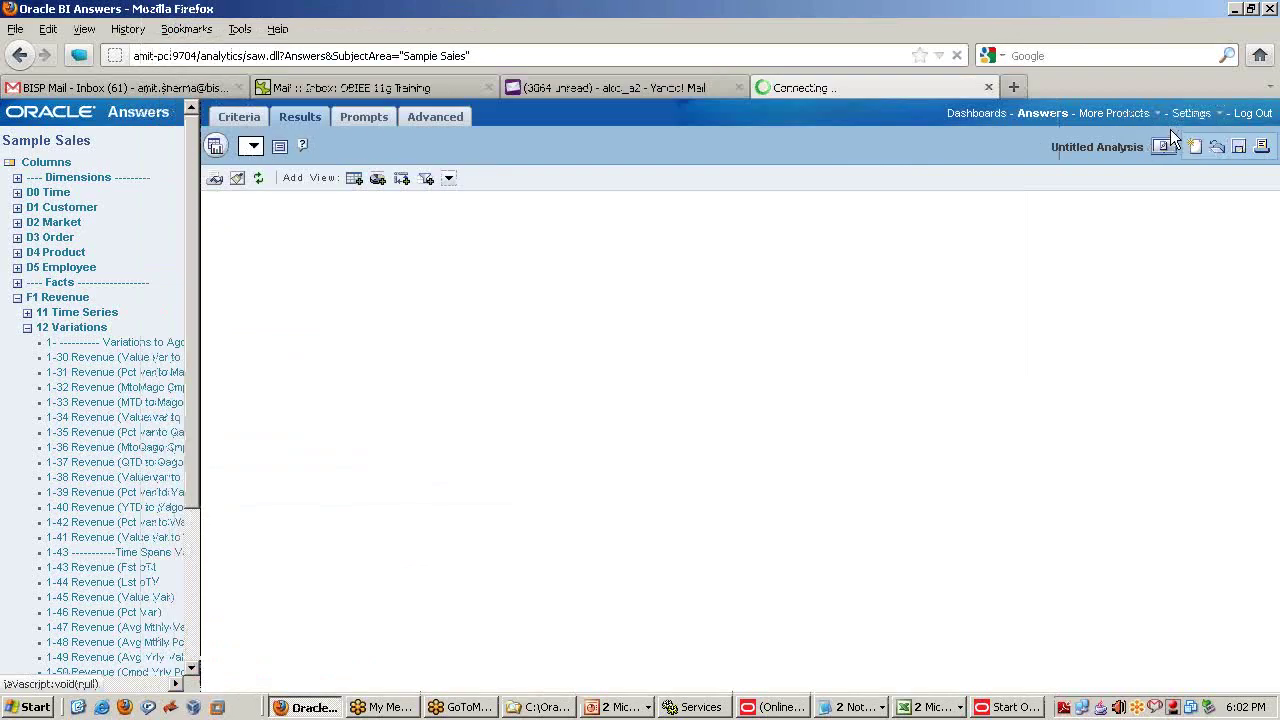
{"action": "left_click", "coordinate": [1192, 116]}
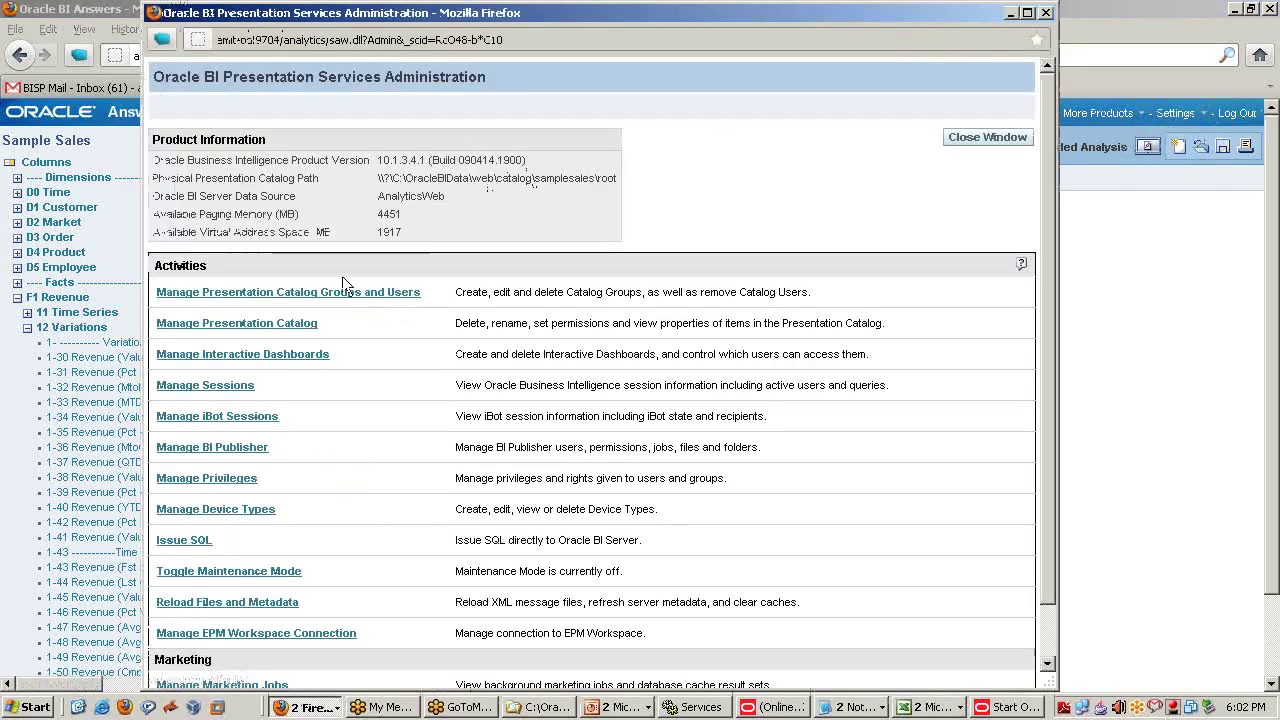
{"action": "left_click", "coordinate": [220, 387]}
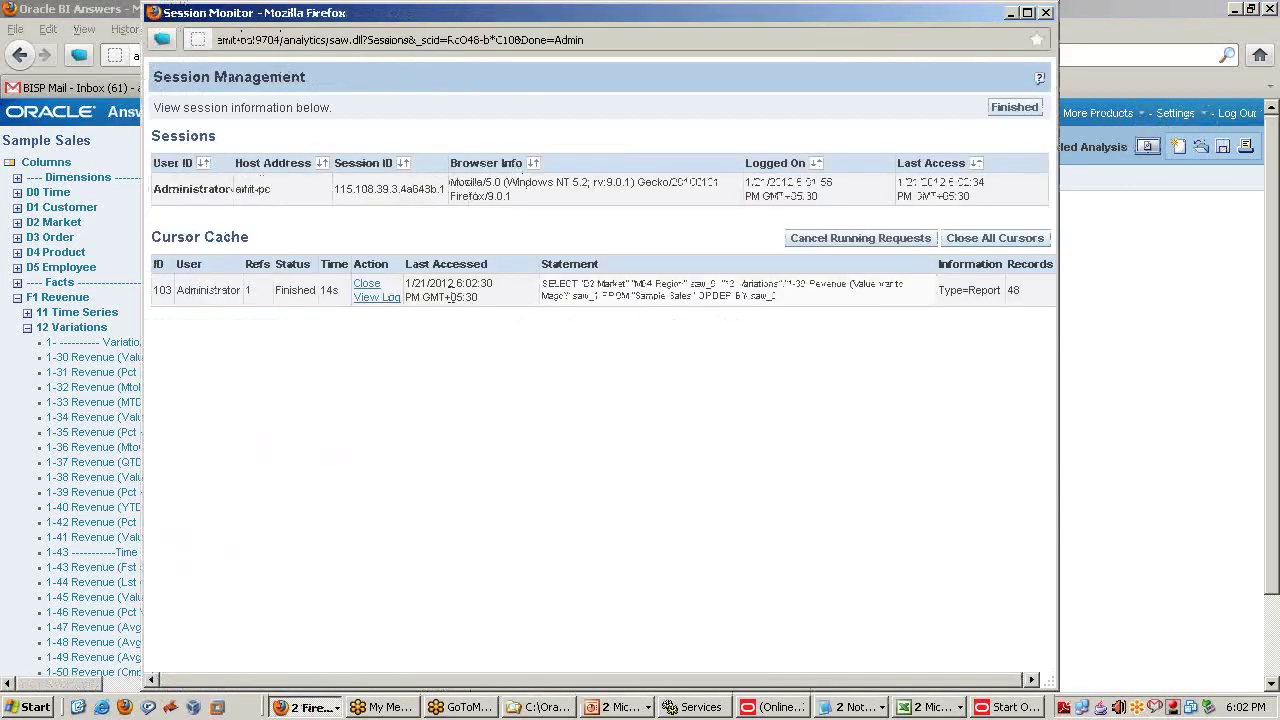
{"action": "left_click", "coordinate": [373, 303]}
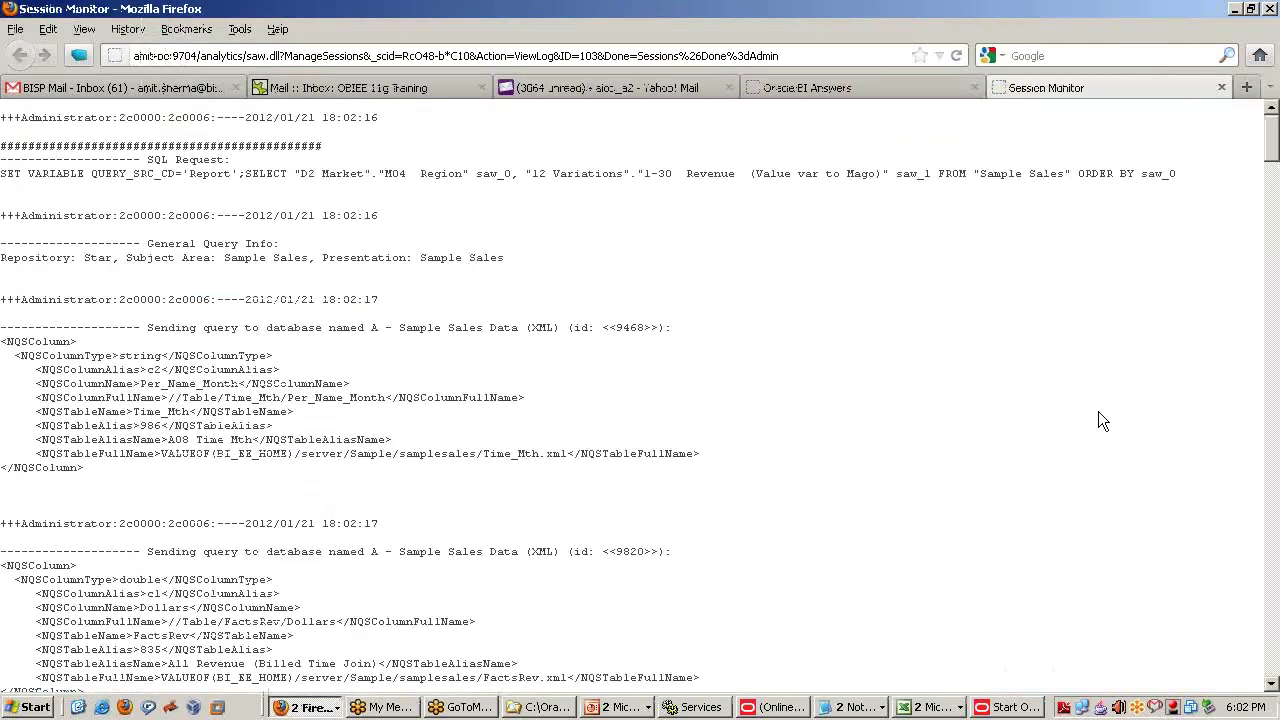
Scroll through the query log, close its tab, and move past the OC4J console window
{"action": "scroll", "coordinate": [1237, 381], "scroll_direction": "down", "scroll_amount": 10}
{"action": "mouse_move", "coordinate": [1270, 307]}
{"action": "left_mouse_down"}
{"action": "mouse_move", "coordinate": [1272, 590]}
{"action": "mouse_move", "coordinate": [1268, 255]}
{"action": "left_mouse_up"}
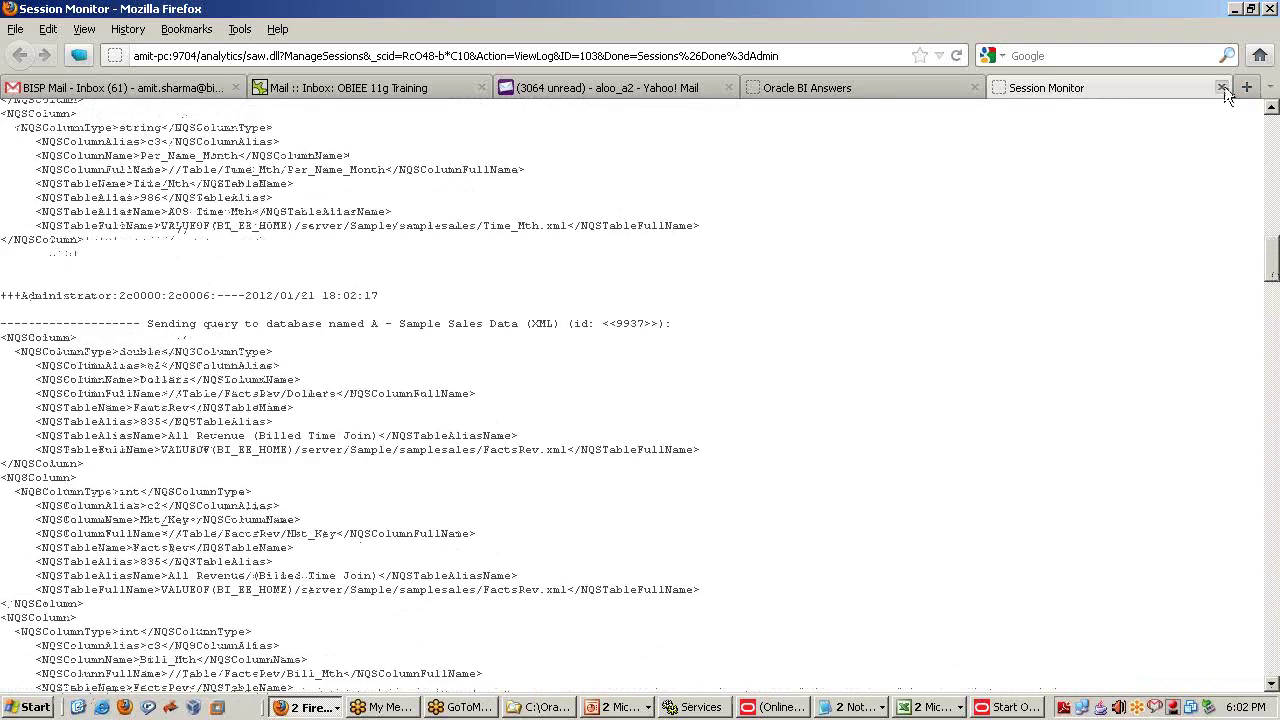
{"action": "left_click", "coordinate": [1221, 87]}
{"action": "left_click", "coordinate": [1012, 707]}
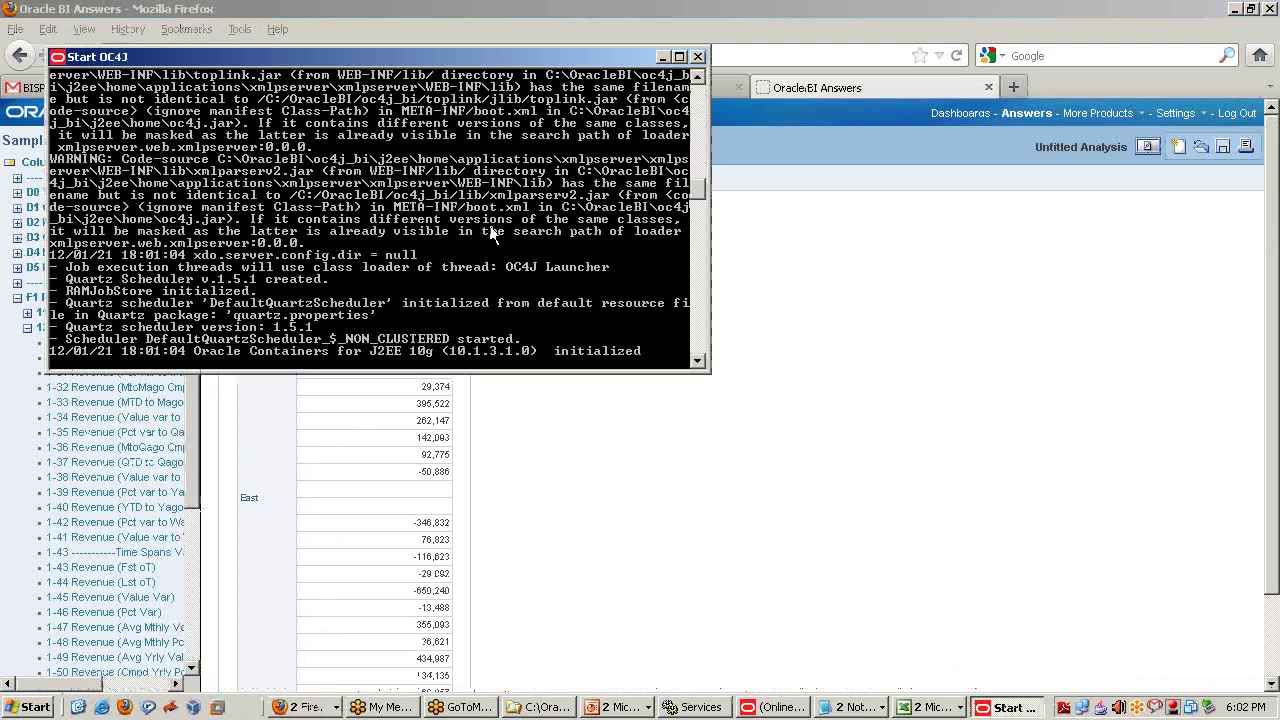
{"action": "left_click", "coordinate": [648, 474]}
Expand Sample Sales and review the Administrator user in Security Manager, leaving logging level 2
{"action": "left_click", "coordinate": [768, 707]}
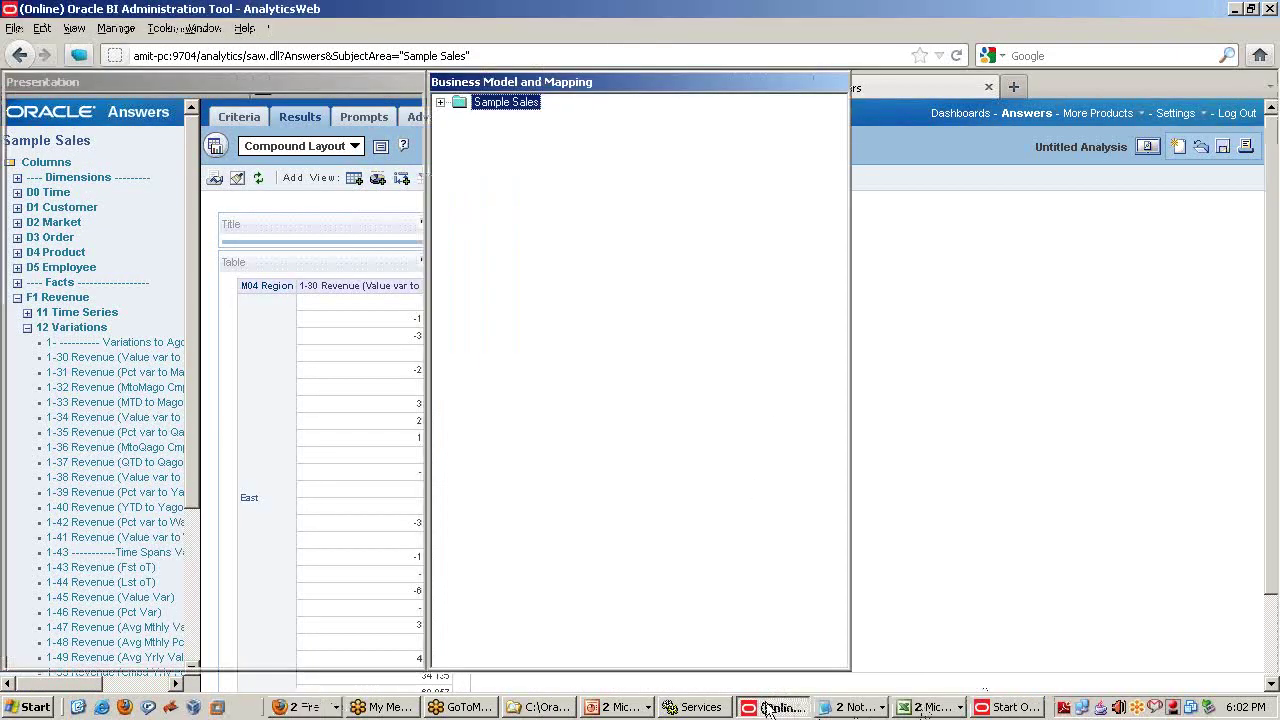
{"action": "left_click", "coordinate": [440, 103]}
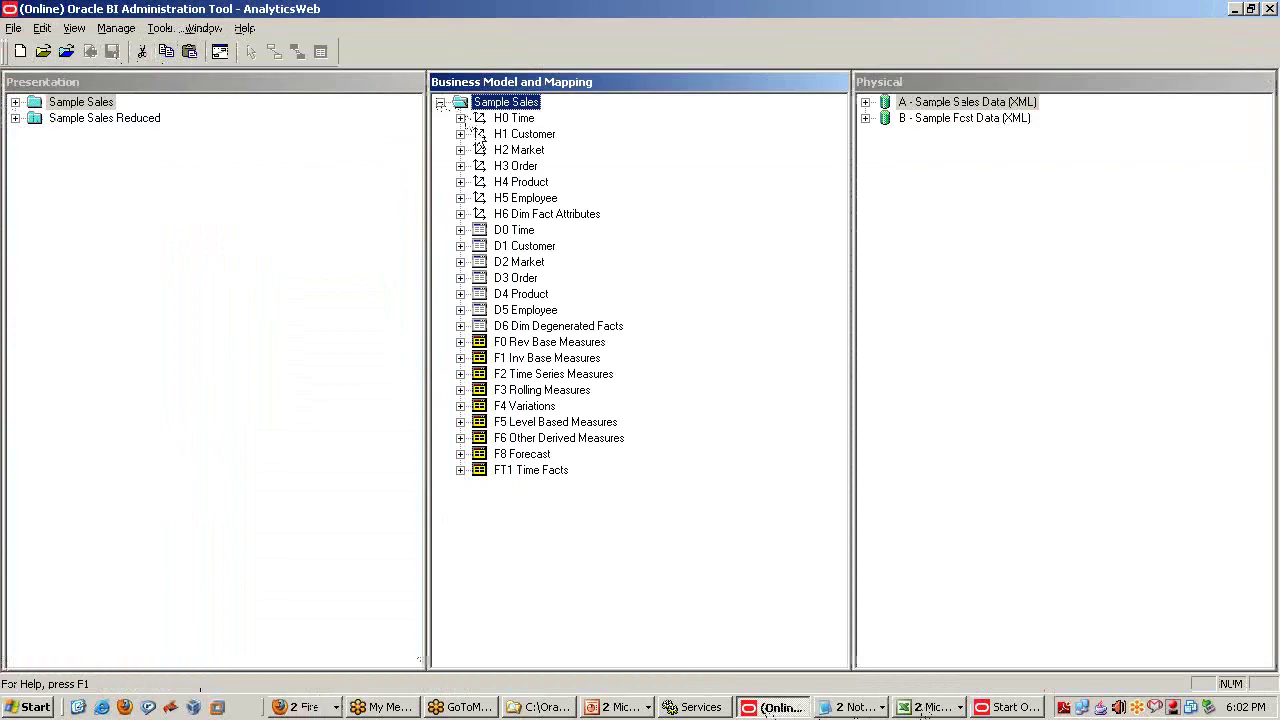
{"action": "left_click", "coordinate": [116, 28]}
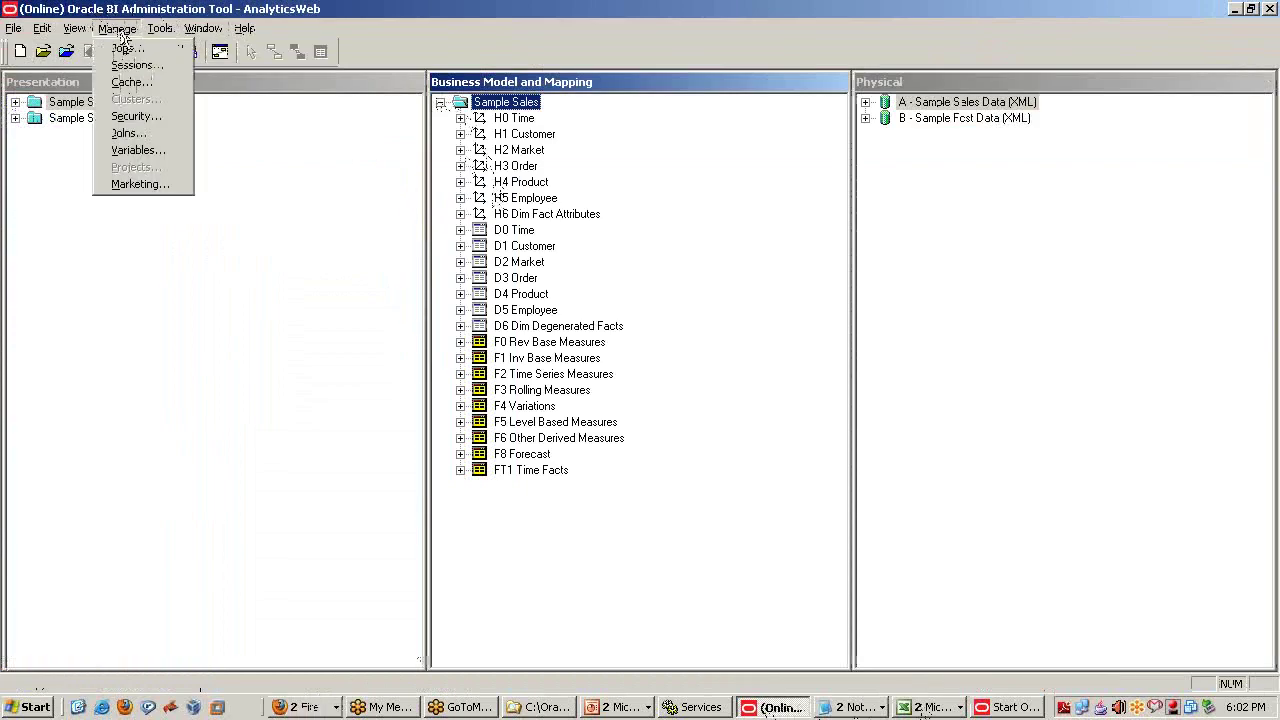
{"action": "left_click", "coordinate": [140, 117]}
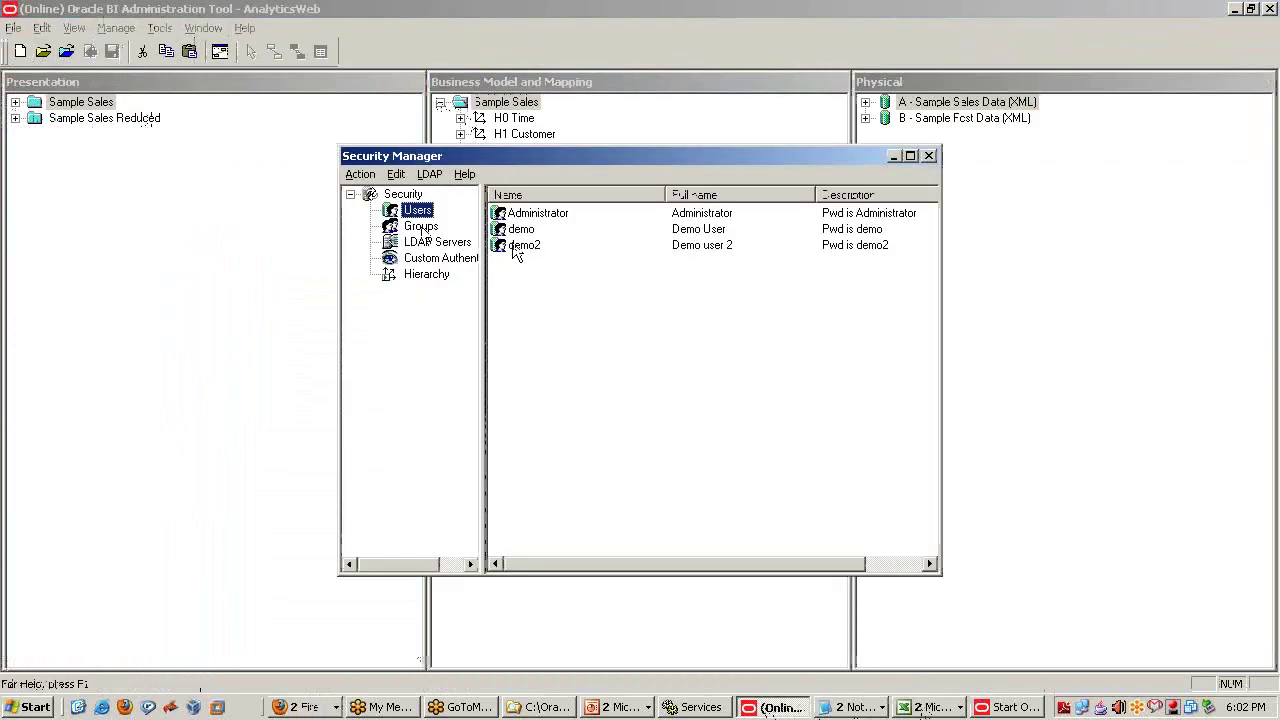
{"action": "double_click", "coordinate": [532, 213]}
{"action": "left_click", "coordinate": [882, 405]}
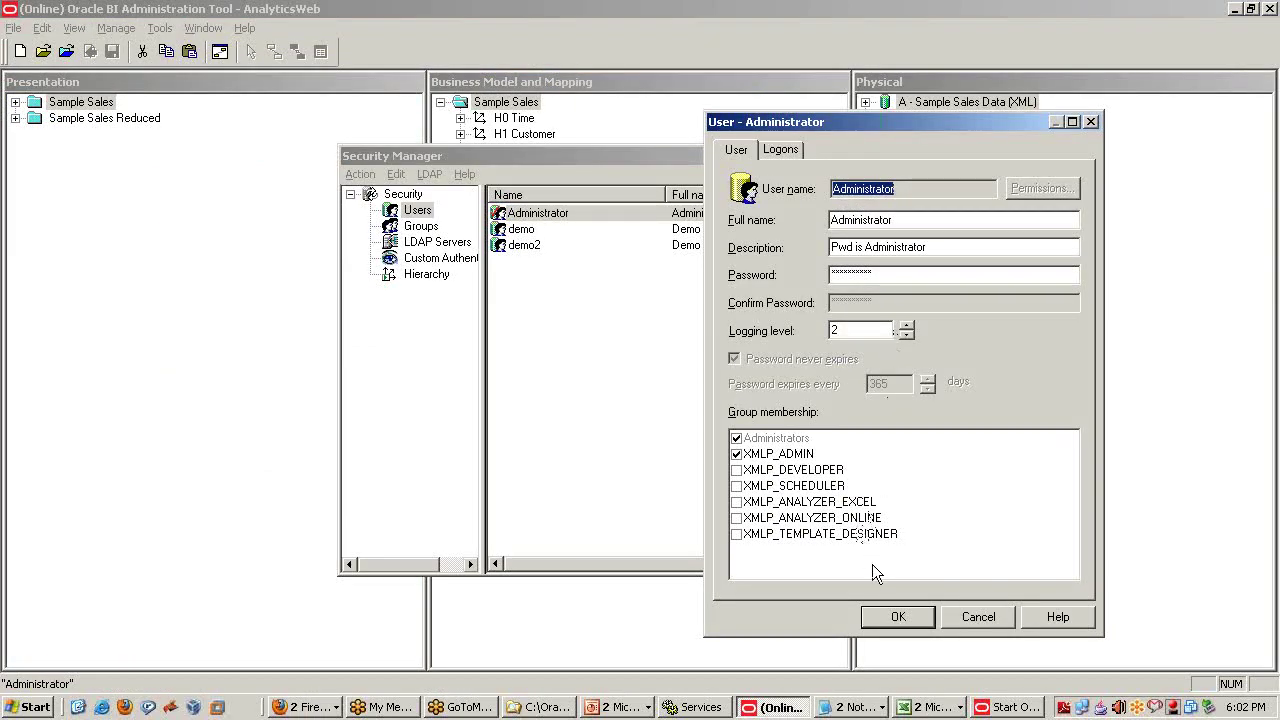
{"action": "left_click", "coordinate": [893, 616]}
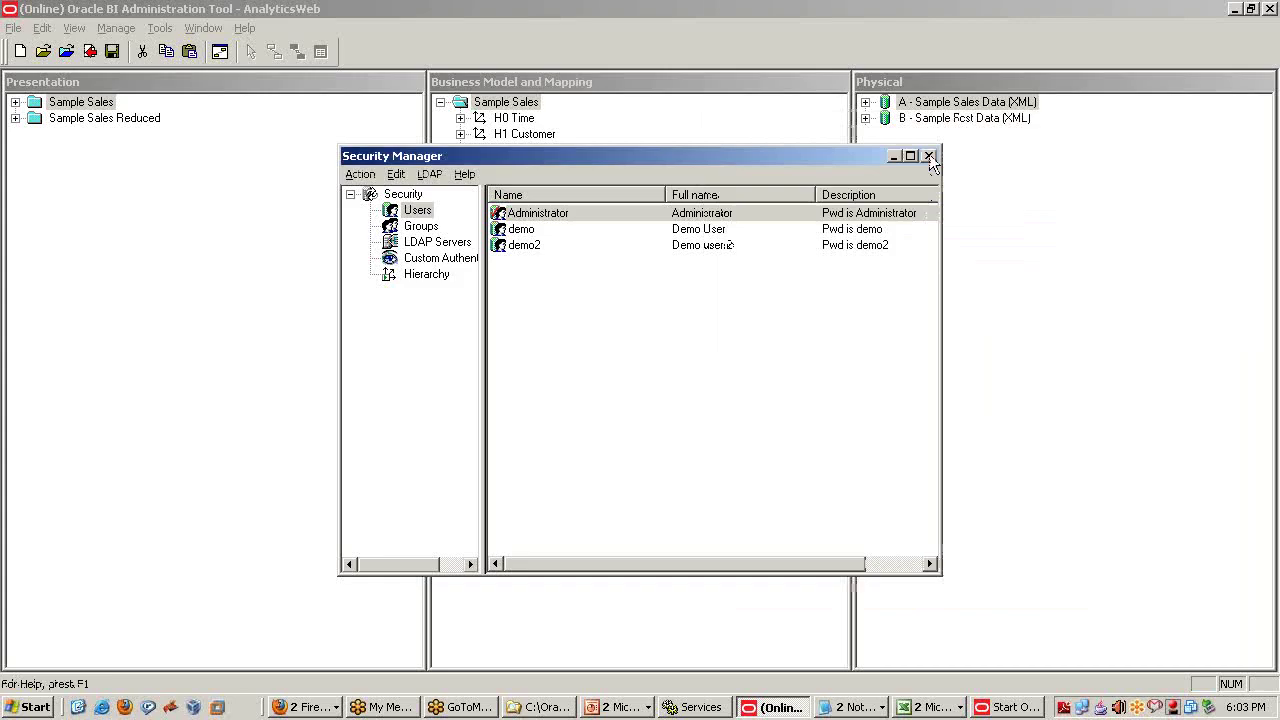
{"action": "left_click", "coordinate": [928, 155]}
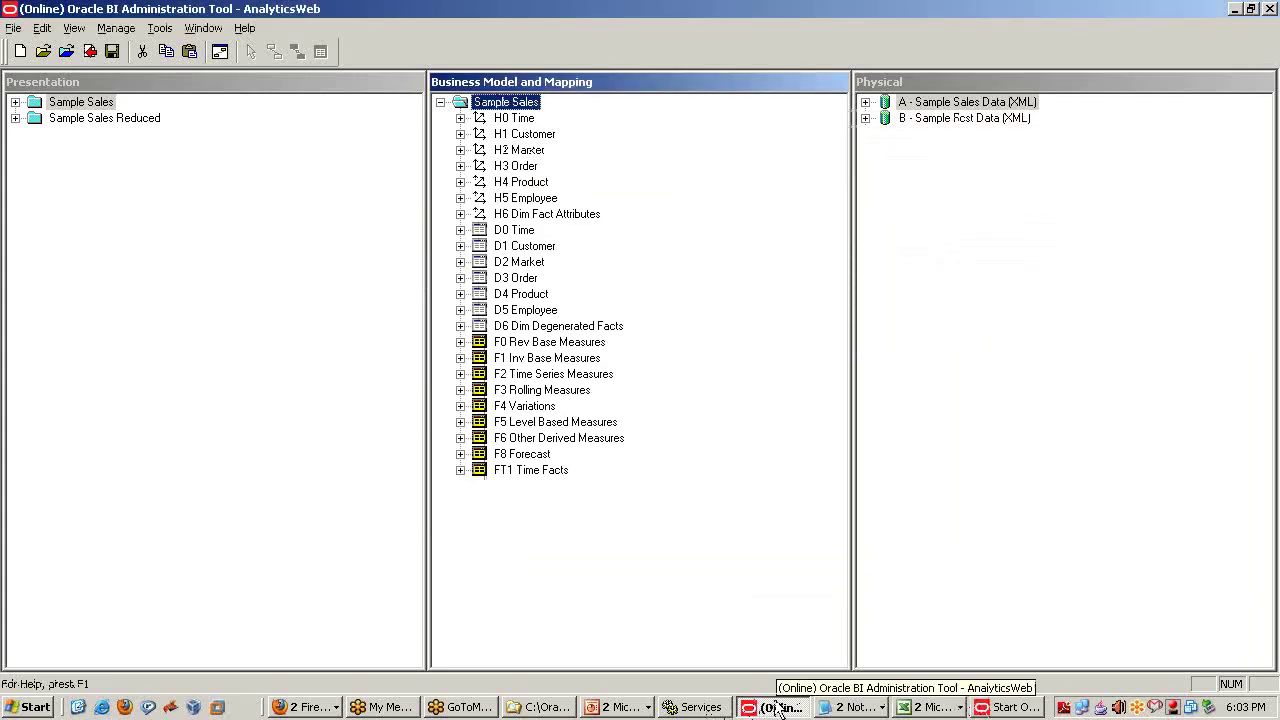
Return to the Firefox Session Monitor and scroll through the Region/revenue SQL and database queries
{"action": "left_click", "coordinate": [305, 707]}
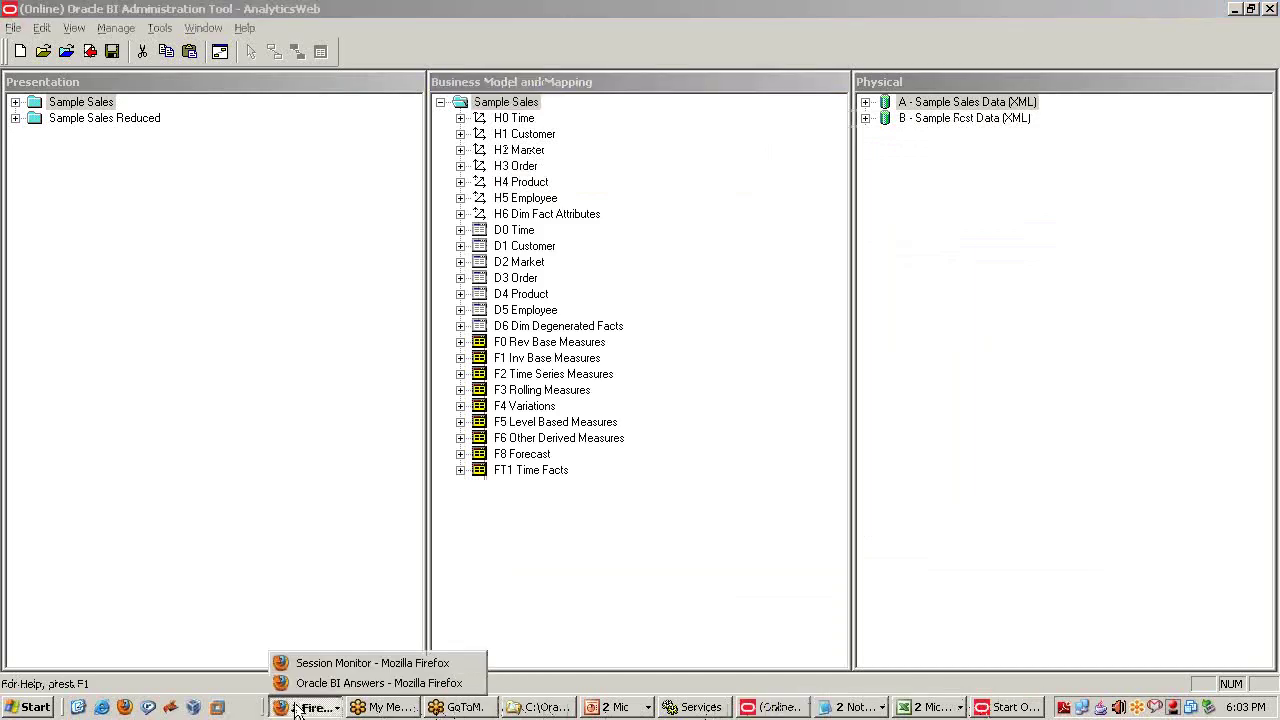
{"action": "left_click", "coordinate": [321, 665]}
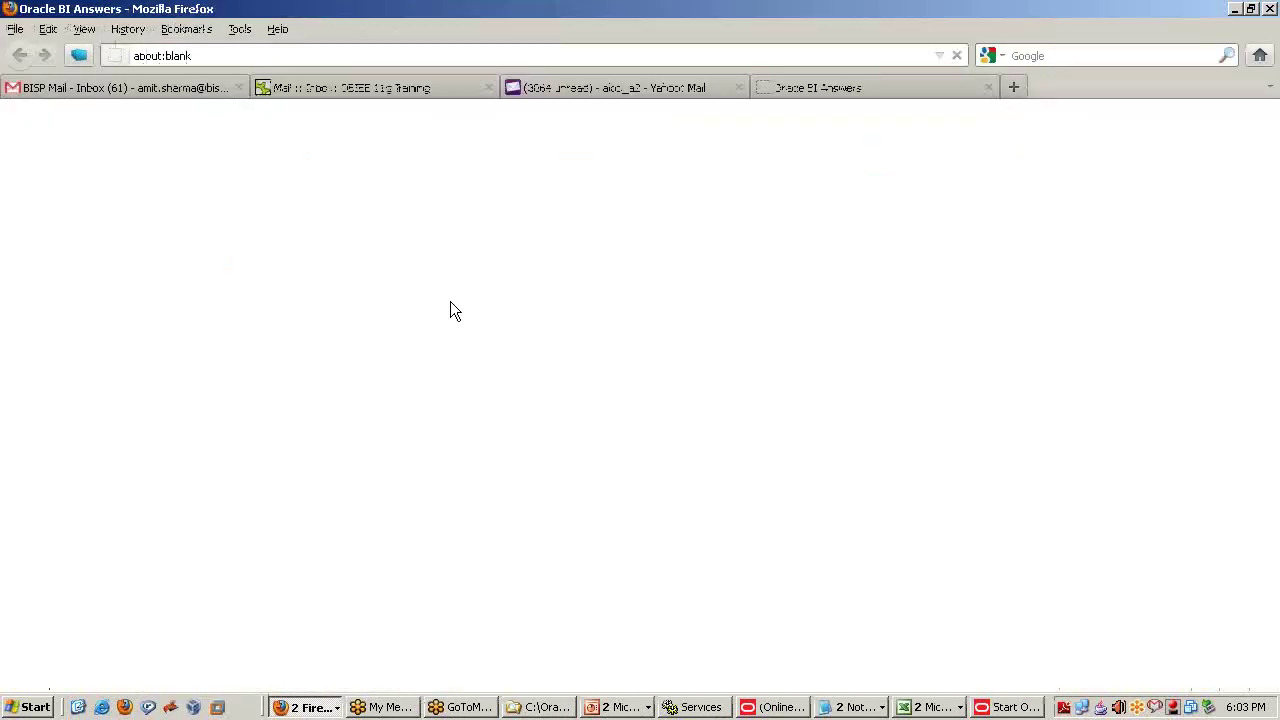
{"action": "scroll", "coordinate": [861, 401], "scroll_direction": "down", "scroll_amount": 5}
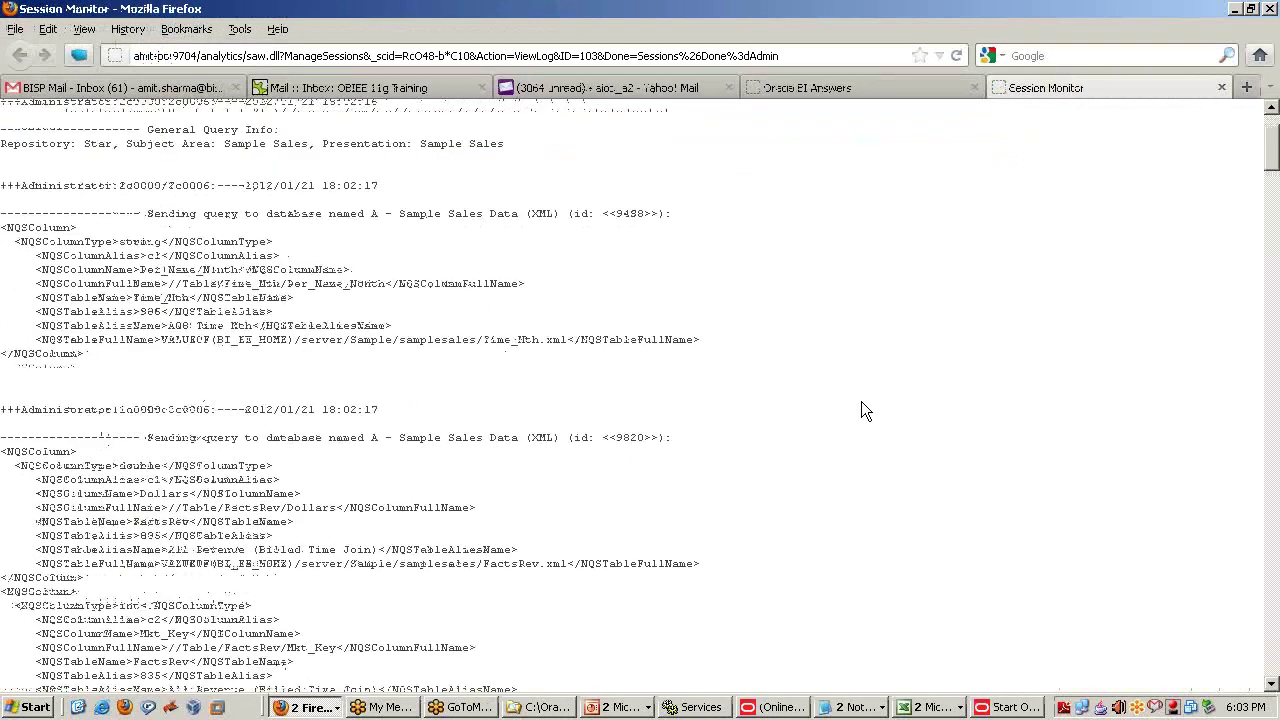
{"action": "scroll", "coordinate": [861, 401], "scroll_direction": "up", "scroll_amount": 5}
{"action": "scroll", "coordinate": [861, 401], "scroll_direction": "down", "scroll_amount": 5}
{"action": "scroll", "coordinate": [861, 401], "scroll_direction": "down", "scroll_amount": 5}
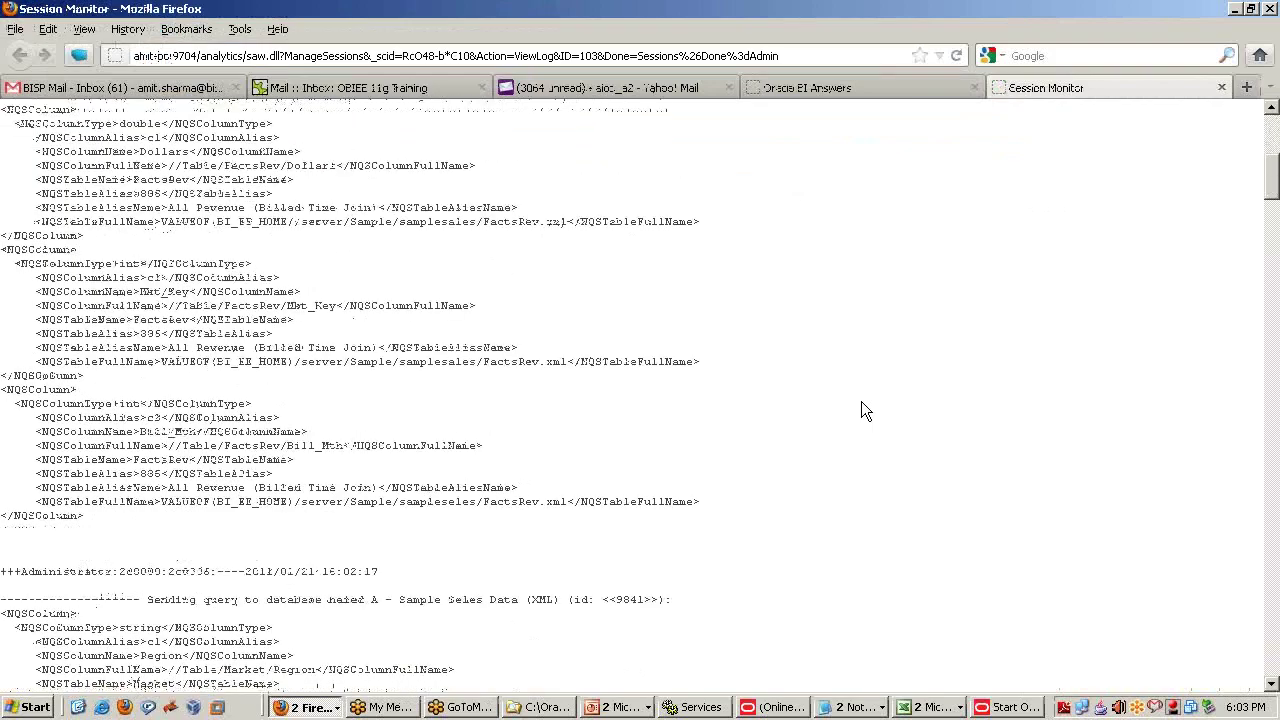
{"action": "scroll", "coordinate": [861, 401], "scroll_direction": "down", "scroll_amount": 5}
{"action": "scroll", "coordinate": [859, 402], "scroll_direction": "down", "scroll_amount": 3}
{"action": "scroll", "coordinate": [847, 463], "scroll_direction": "down", "scroll_amount": 5}
{"action": "scroll", "coordinate": [846, 464], "scroll_direction": "down", "scroll_amount": 5}
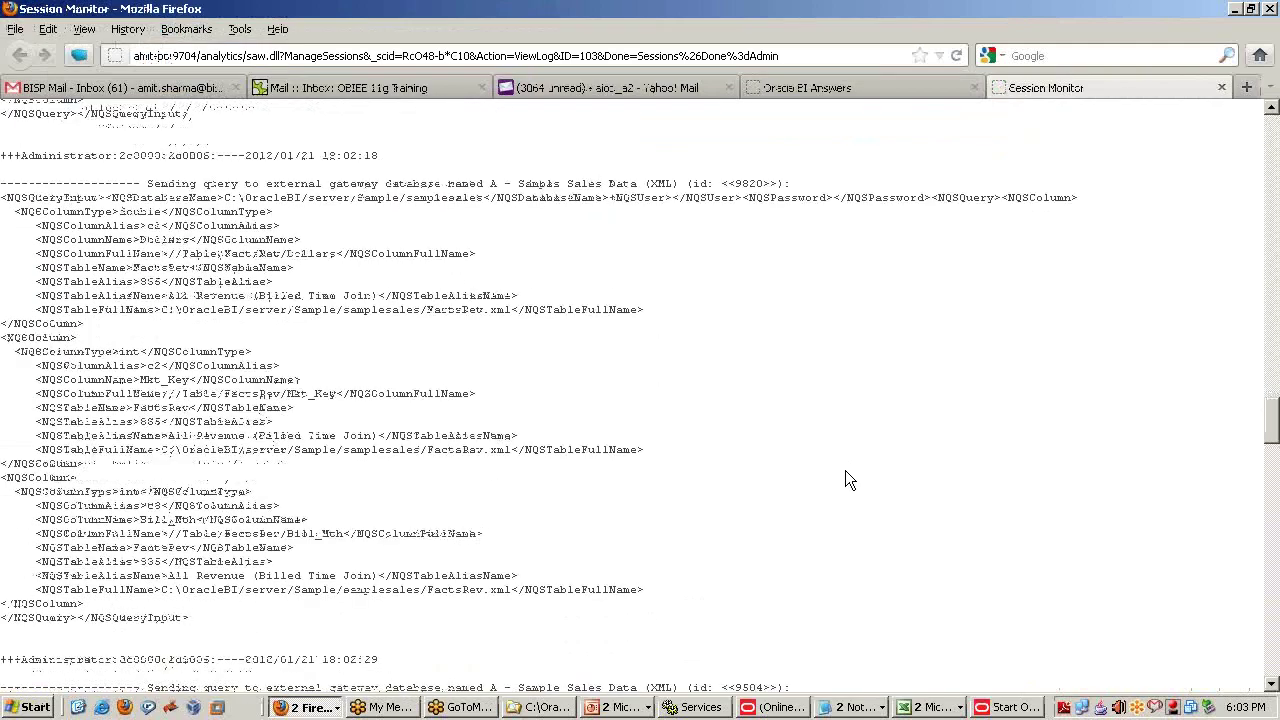
{"action": "scroll", "coordinate": [845, 470], "scroll_direction": "down", "scroll_amount": 5}
{"action": "scroll", "coordinate": [842, 495], "scroll_direction": "down", "scroll_amount": 5}
{"action": "scroll", "coordinate": [842, 495], "scroll_direction": "down", "scroll_amount": 5}
{"action": "scroll", "coordinate": [842, 495], "scroll_direction": "down", "scroll_amount": 5}
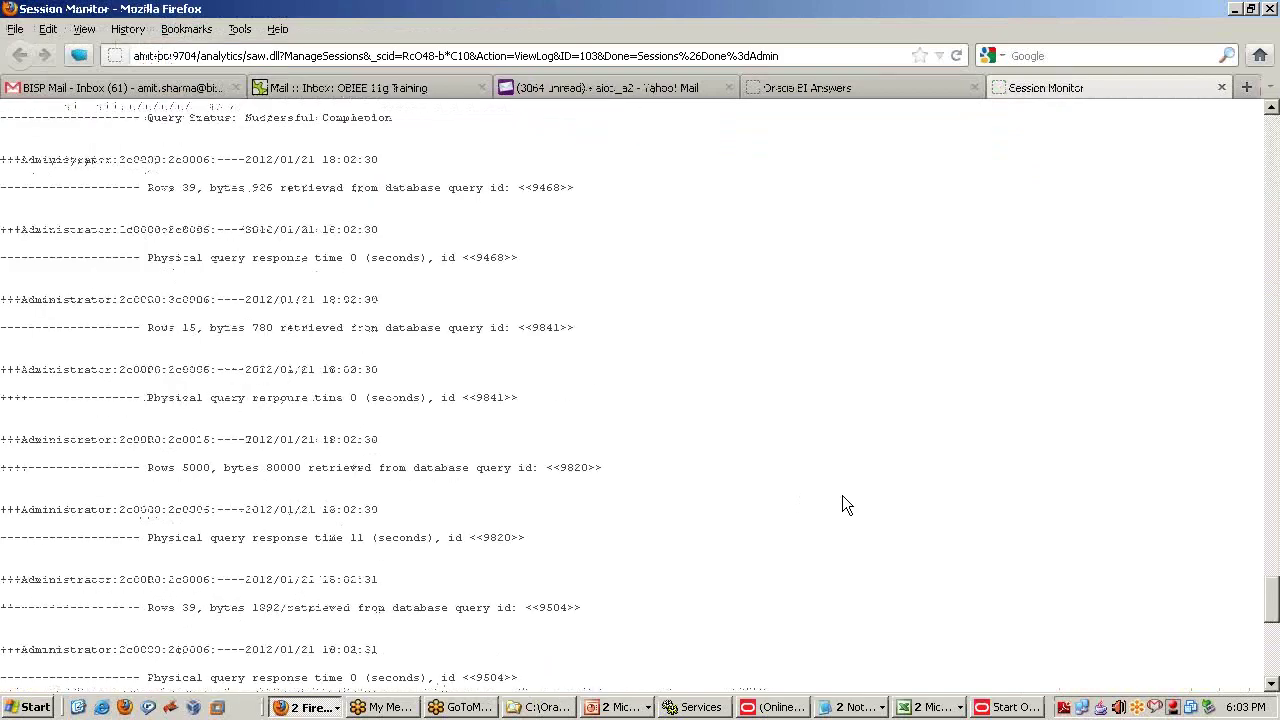
{"action": "scroll", "coordinate": [842, 495], "scroll_direction": "down", "scroll_amount": 5}
{"action": "scroll", "coordinate": [841, 496], "scroll_direction": "down", "scroll_amount": 3}
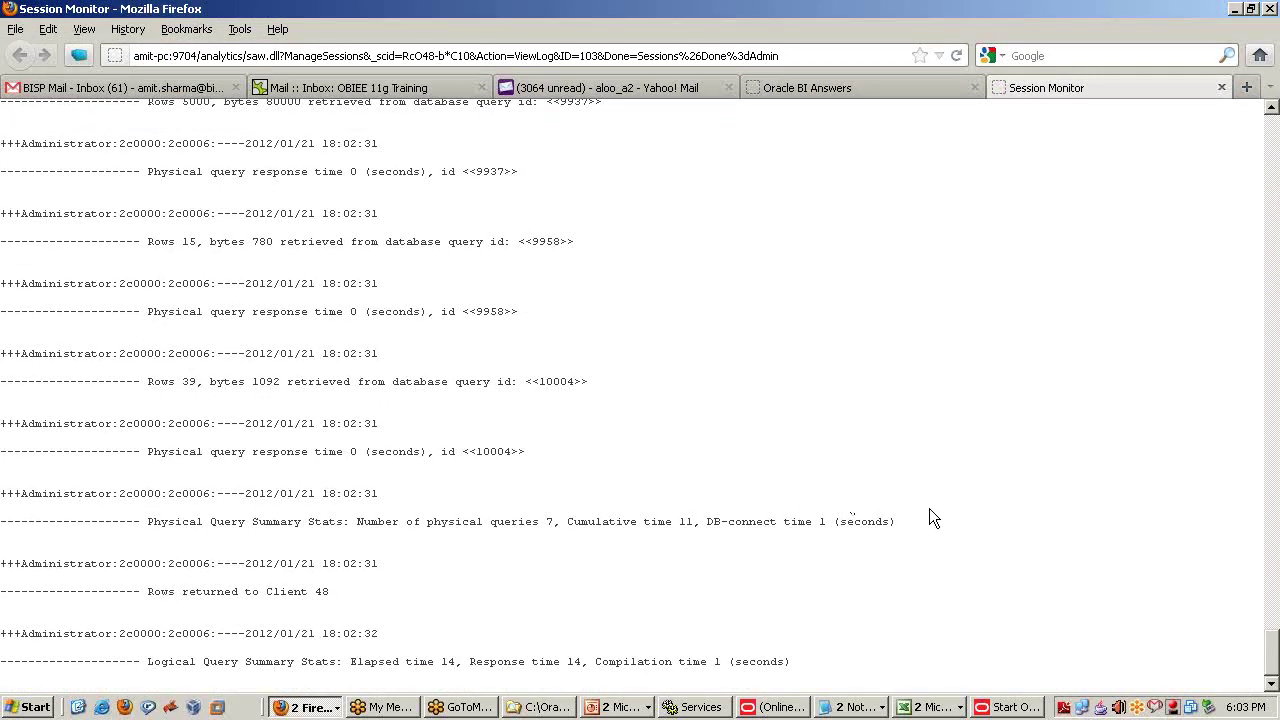
{"action": "left_click_drag", "start_coordinate": [1272, 645], "coordinate": [1273, 540]}
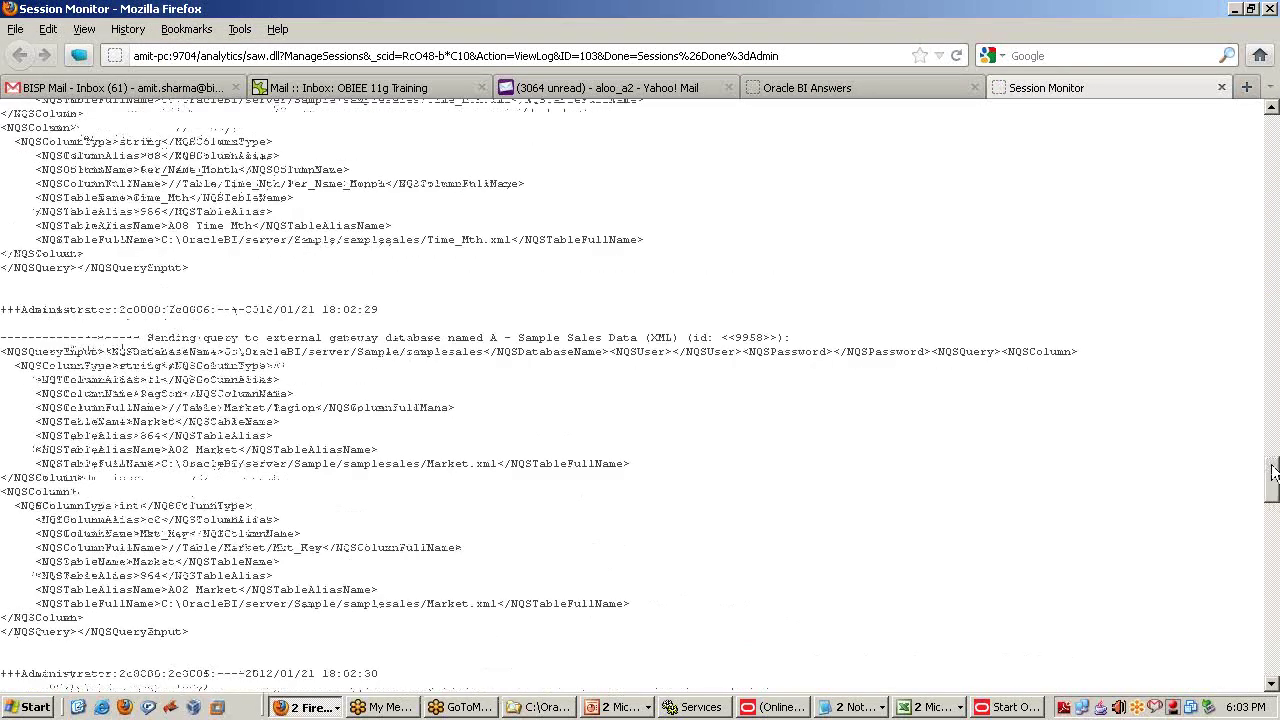
{"action": "left_click_drag", "start_coordinate": [1272, 472], "coordinate": [1276, 308]}
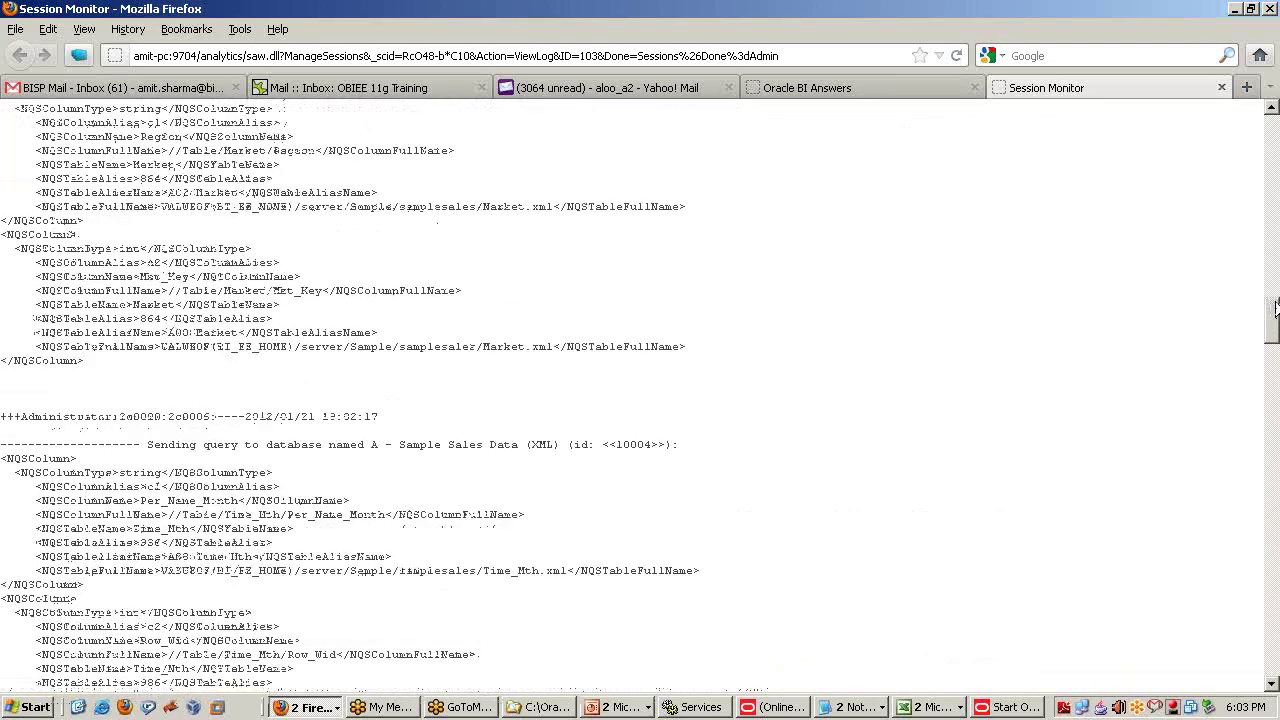
{"action": "left_click_drag", "start_coordinate": [1276, 308], "coordinate": [1272, 185]}
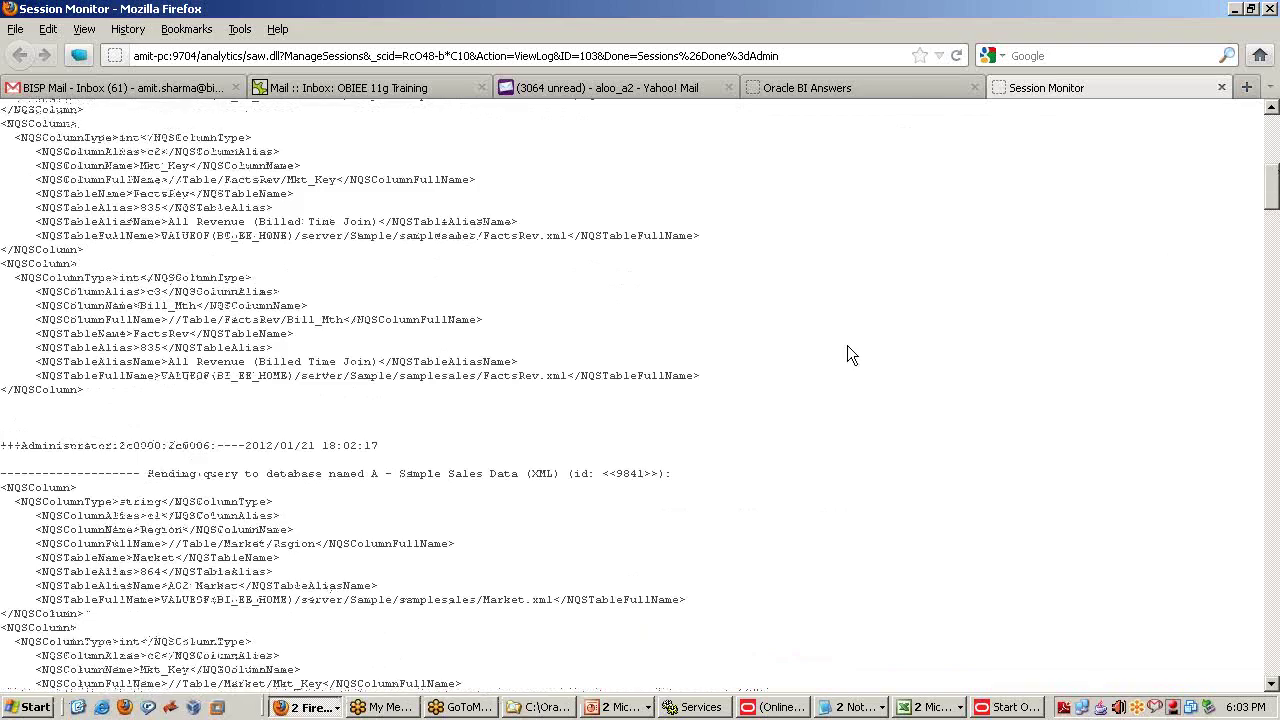
{"action": "scroll", "coordinate": [628, 326], "scroll_direction": "up", "scroll_amount": 5}
{"action": "scroll", "coordinate": [400, 280], "scroll_direction": "up", "scroll_amount": 5}
{"action": "scroll", "coordinate": [254, 230], "scroll_direction": "up", "scroll_amount": 5}
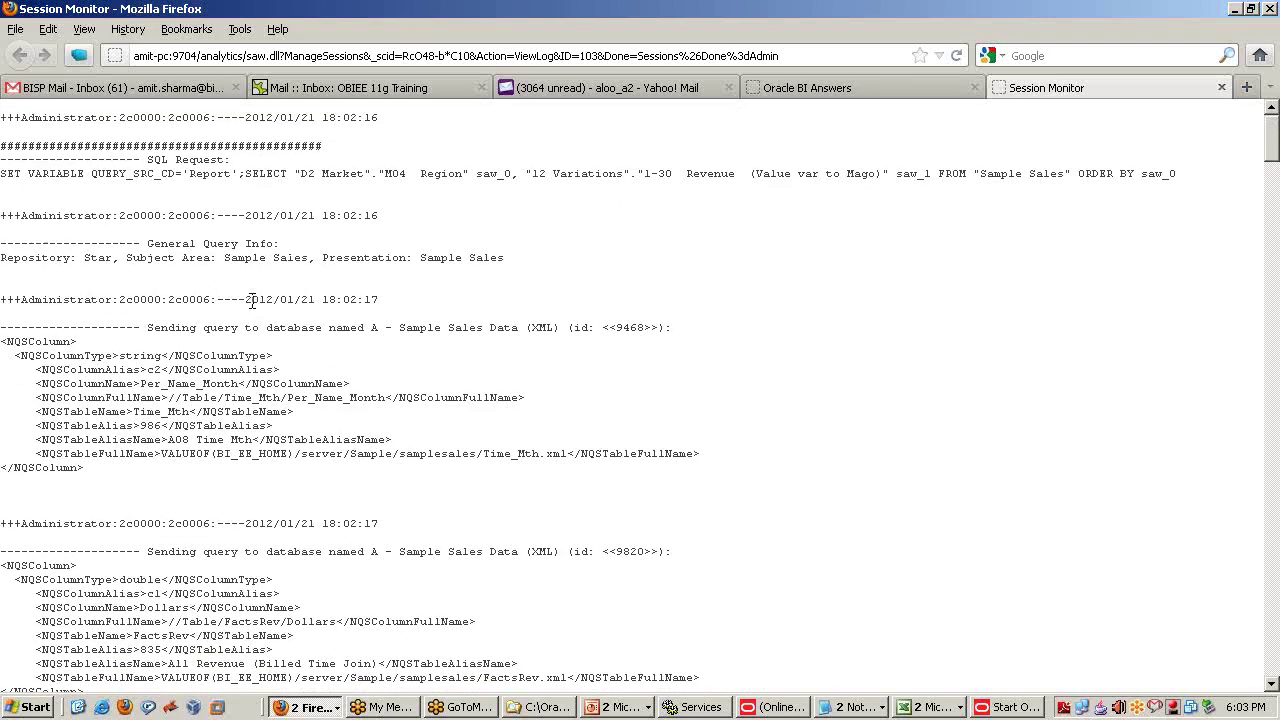
{"action": "scroll", "coordinate": [480, 460], "scroll_direction": "down", "scroll_amount": 8}
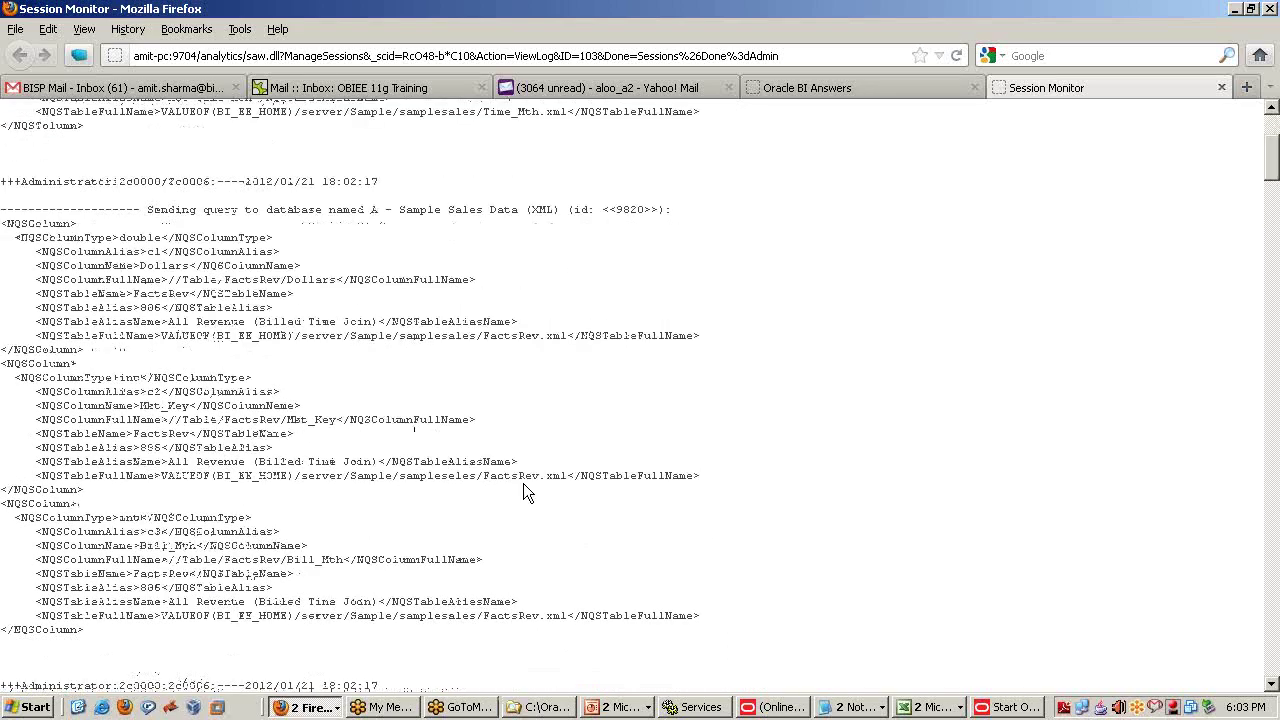
{"action": "left_click", "coordinate": [925, 707]}
{"action": "left_click", "coordinate": [855, 707]}
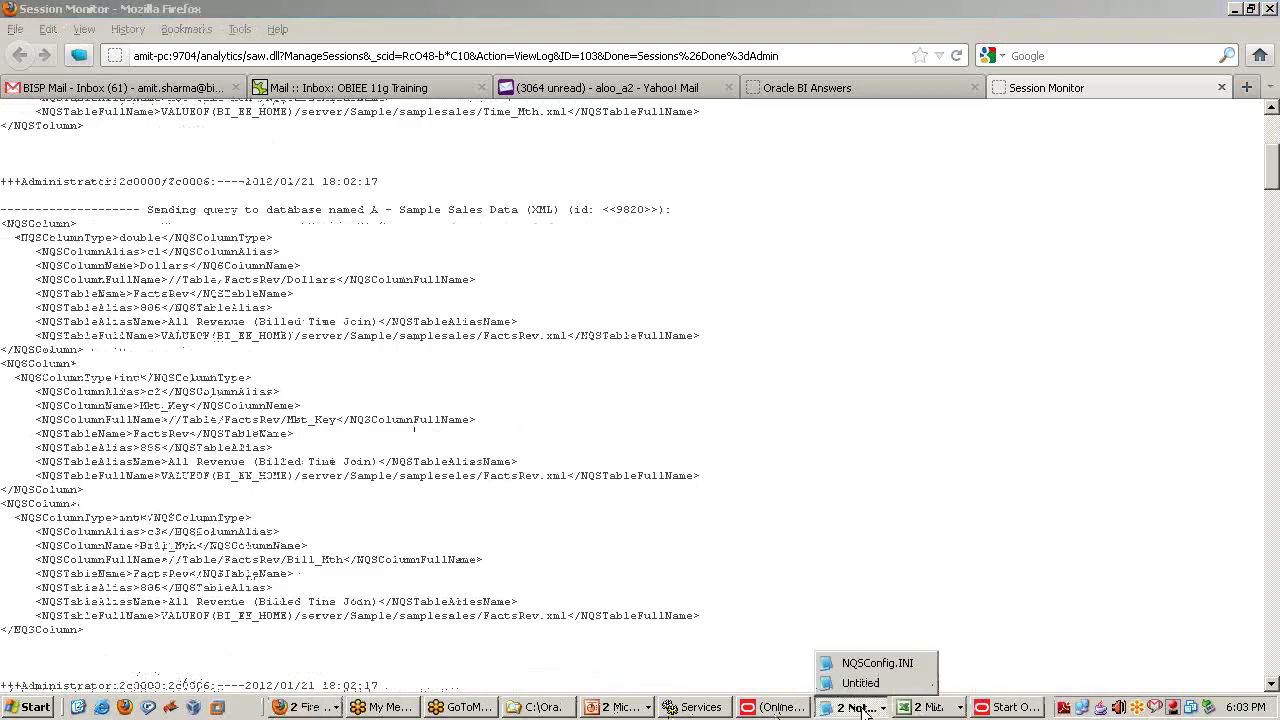
{"action": "left_click", "coordinate": [871, 686]}
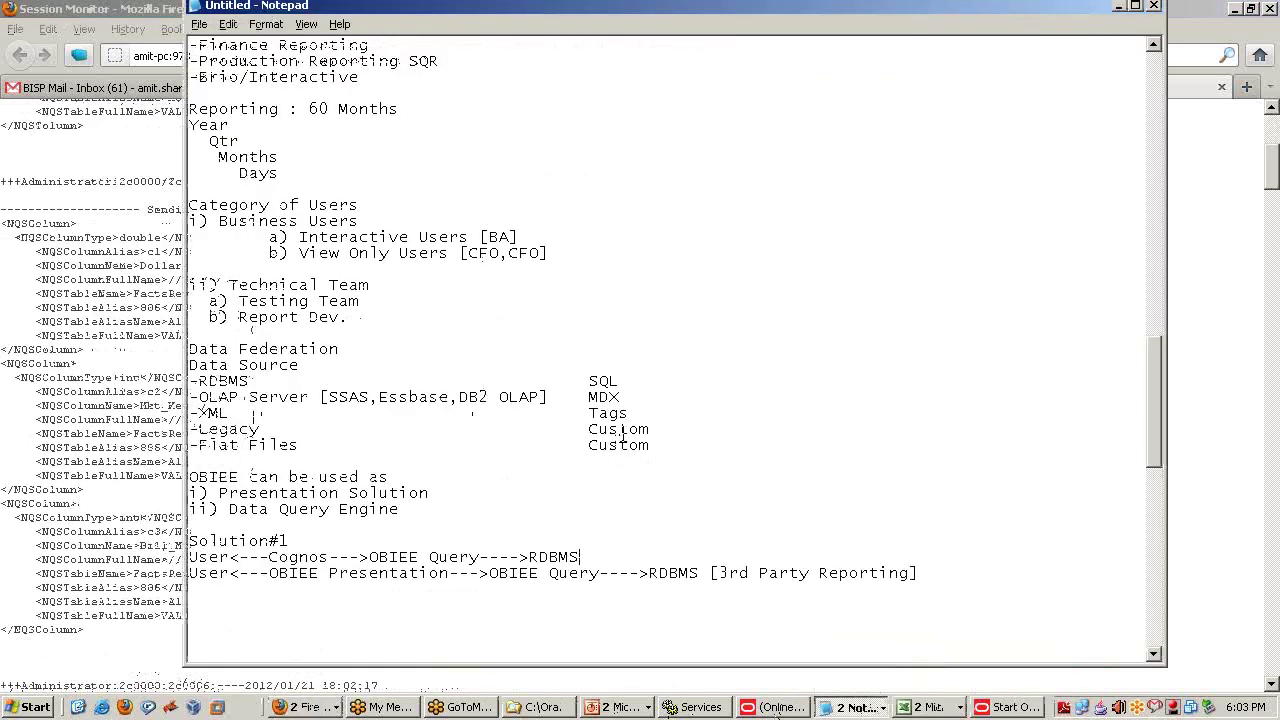
{"action": "left_click_drag", "start_coordinate": [629, 413], "coordinate": [590, 413]}
{"action": "double_click", "coordinate": [617, 383]}
{"action": "key", "text": "alt+Tab"}
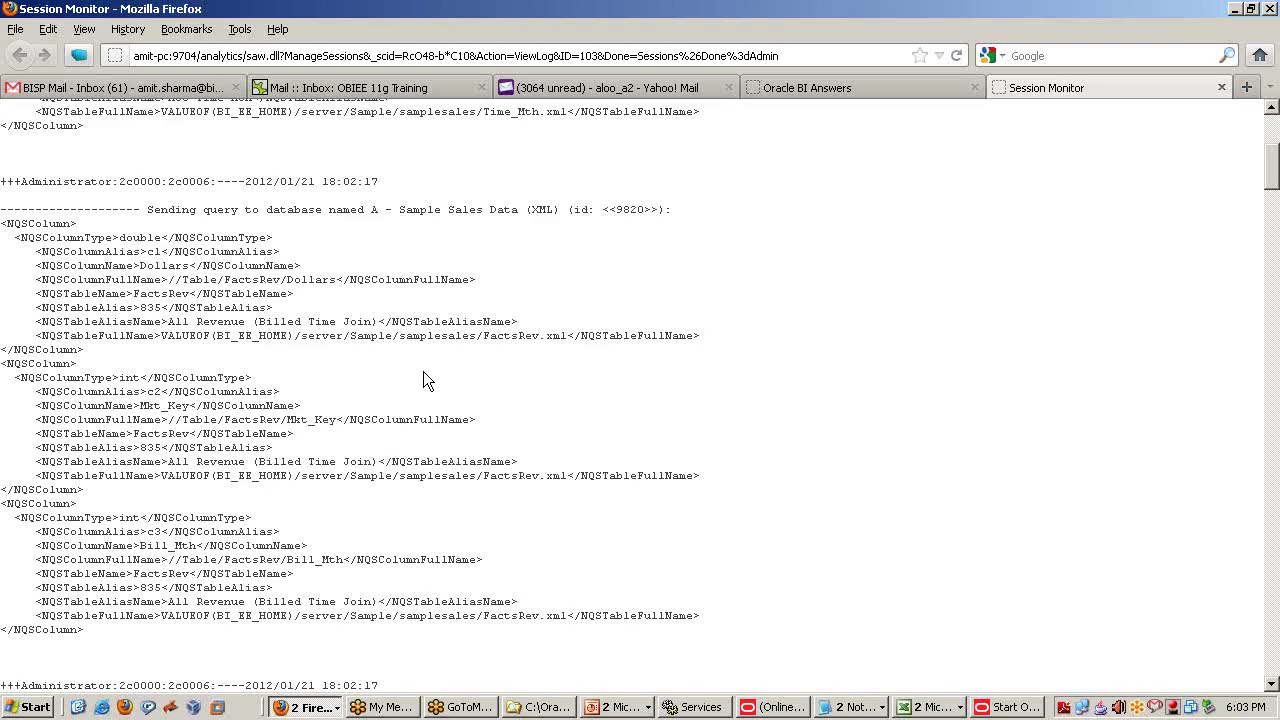
Close the Session Monitor log and go to the empty My Dashboard page in Interactive Dashboards
{"action": "scroll", "coordinate": [423, 371], "scroll_direction": "up", "scroll_amount": 8}
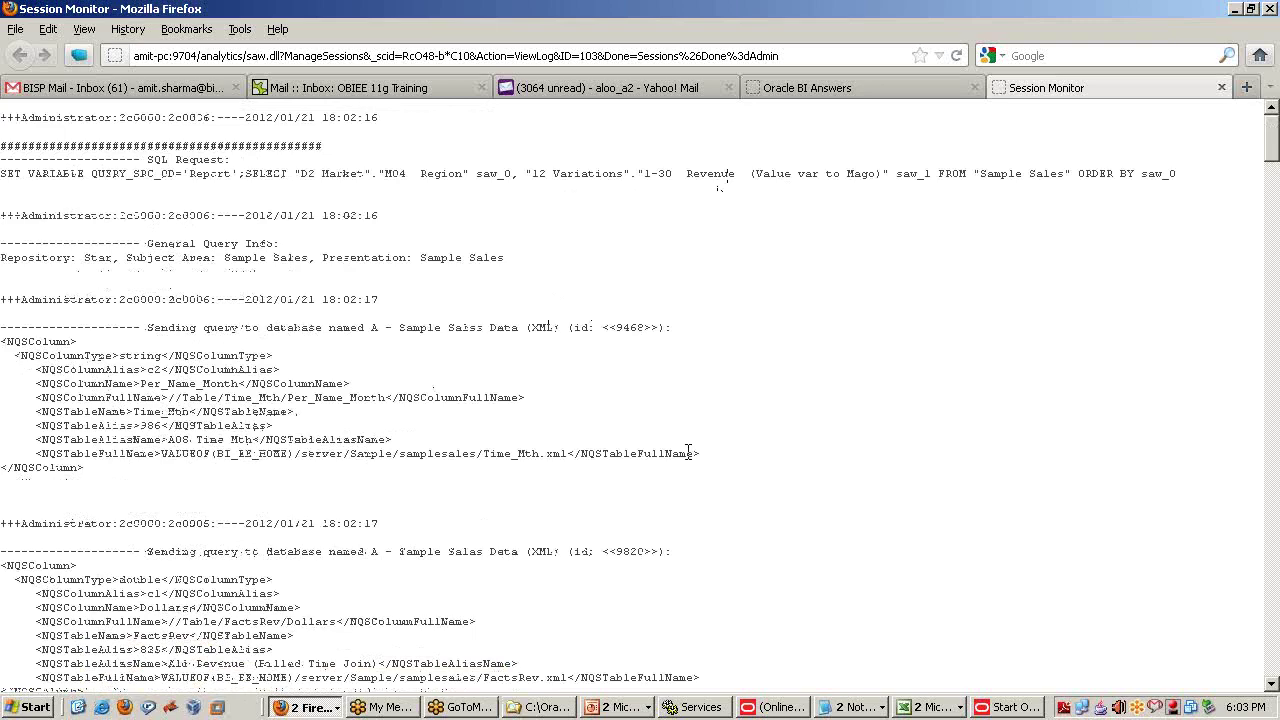
{"action": "scroll", "coordinate": [688, 451], "scroll_direction": "down", "scroll_amount": 10}
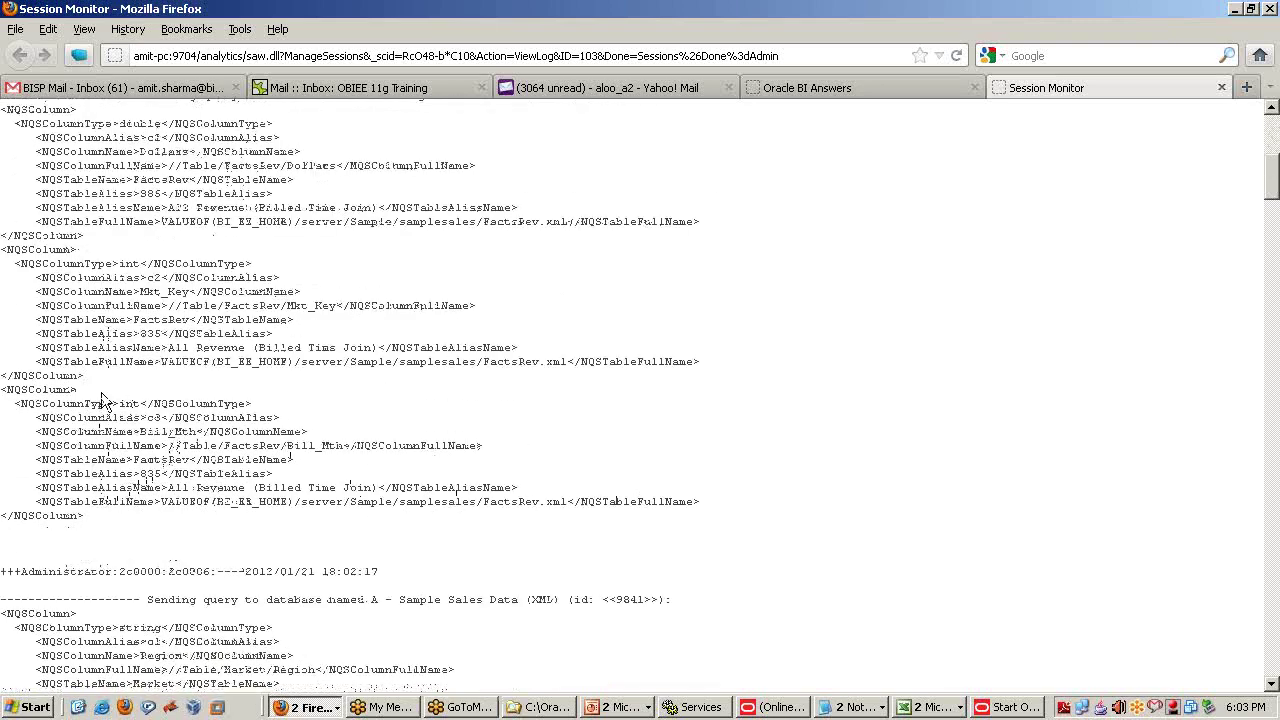
{"action": "left_click", "coordinate": [1221, 88]}
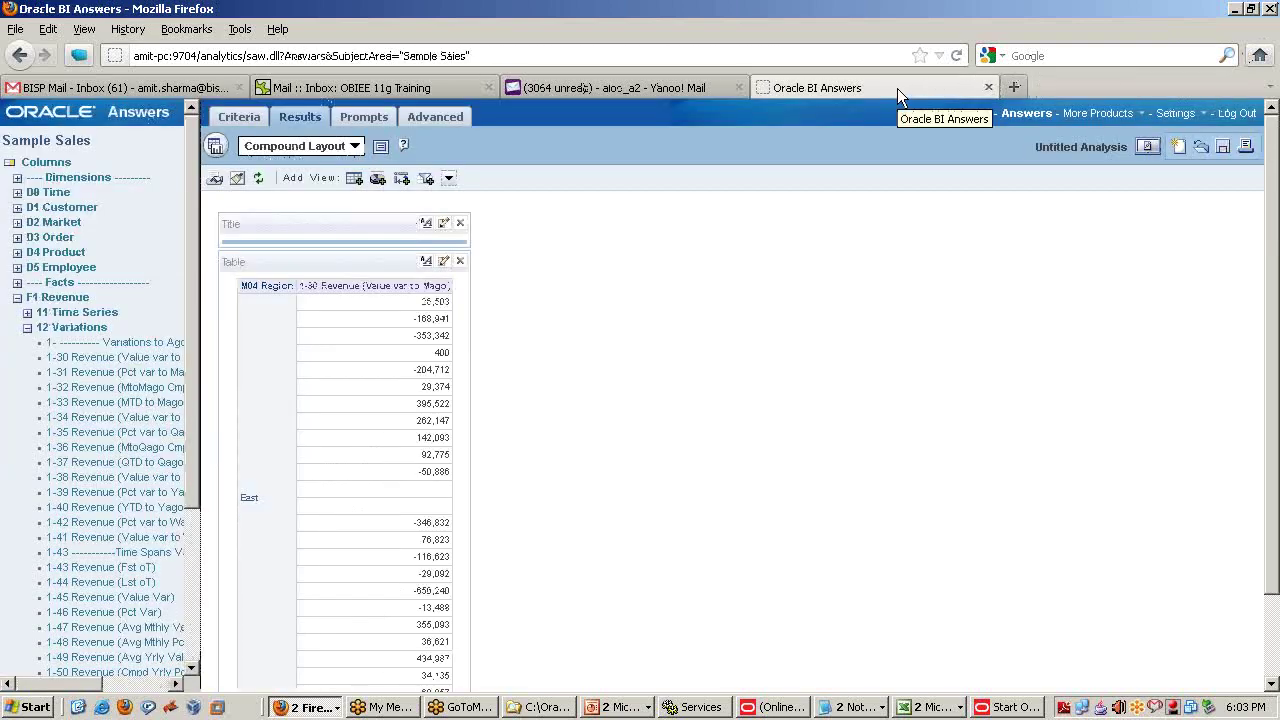
{"action": "left_click", "coordinate": [1030, 113]}
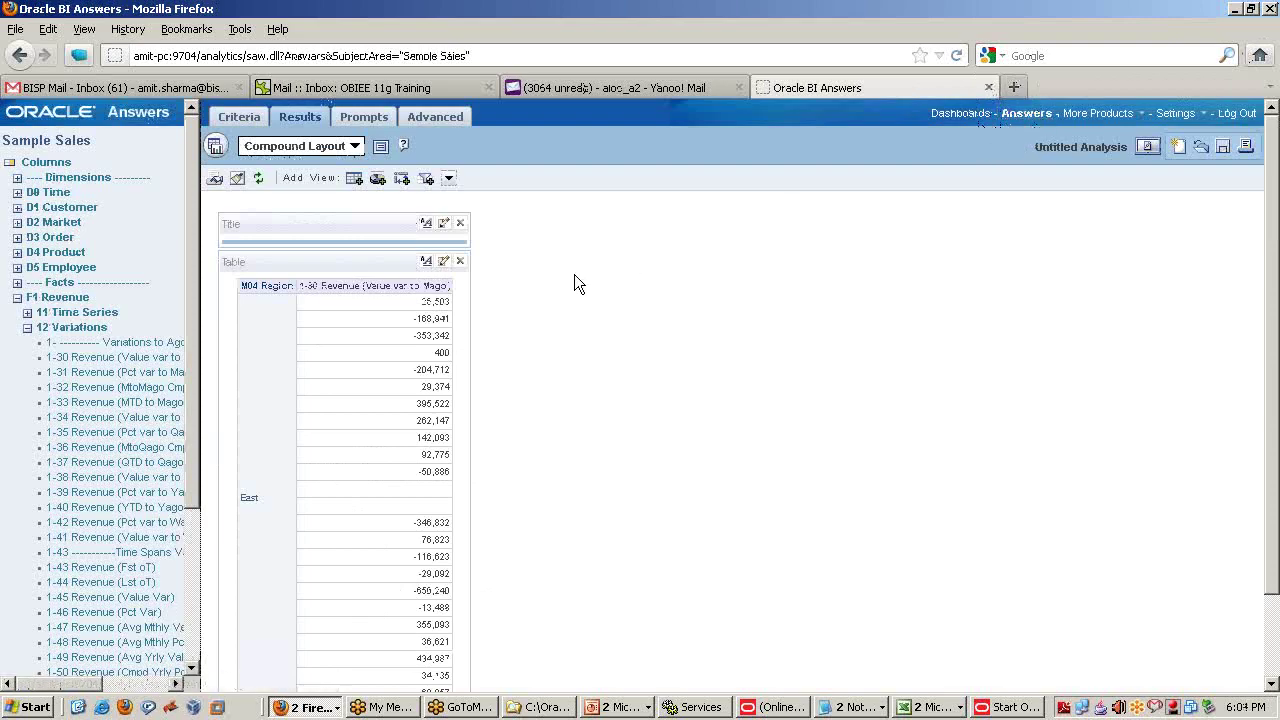
{"action": "left_click", "coordinate": [955, 115]}
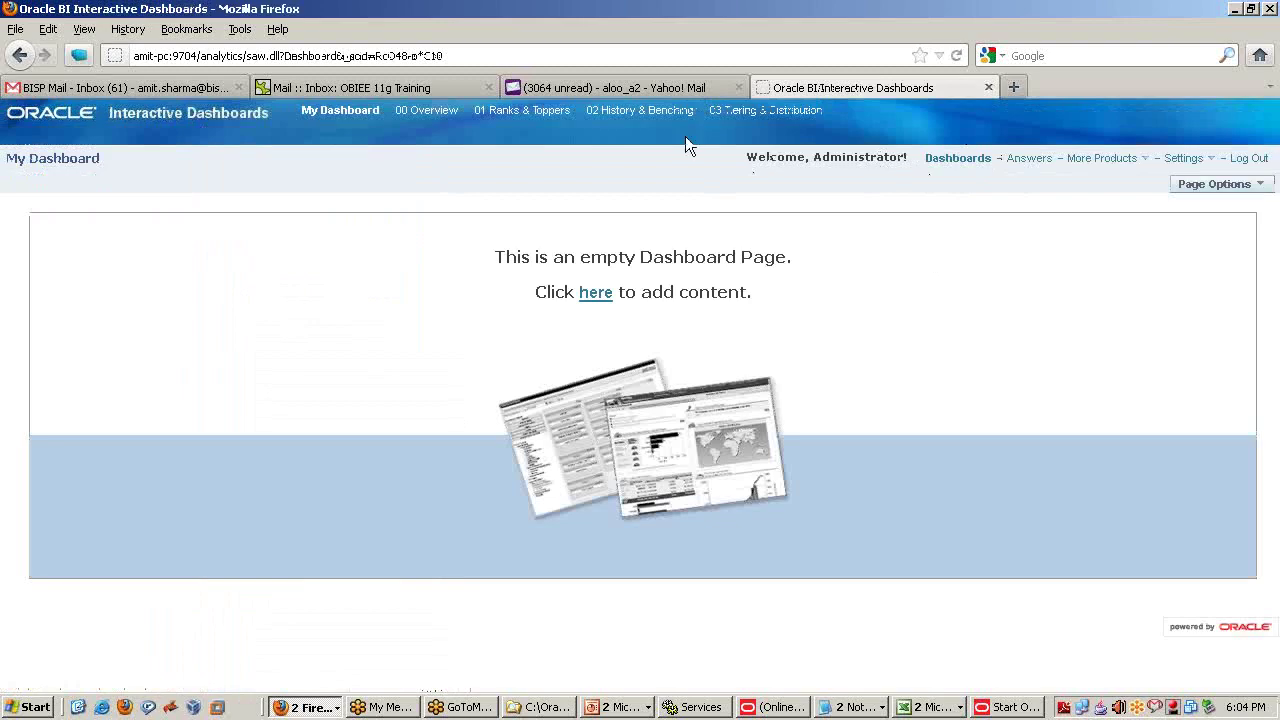
On the 01 Ranks & Toppers page, change the Top N limit from 7 to 5
{"action": "left_click", "coordinate": [524, 116]}
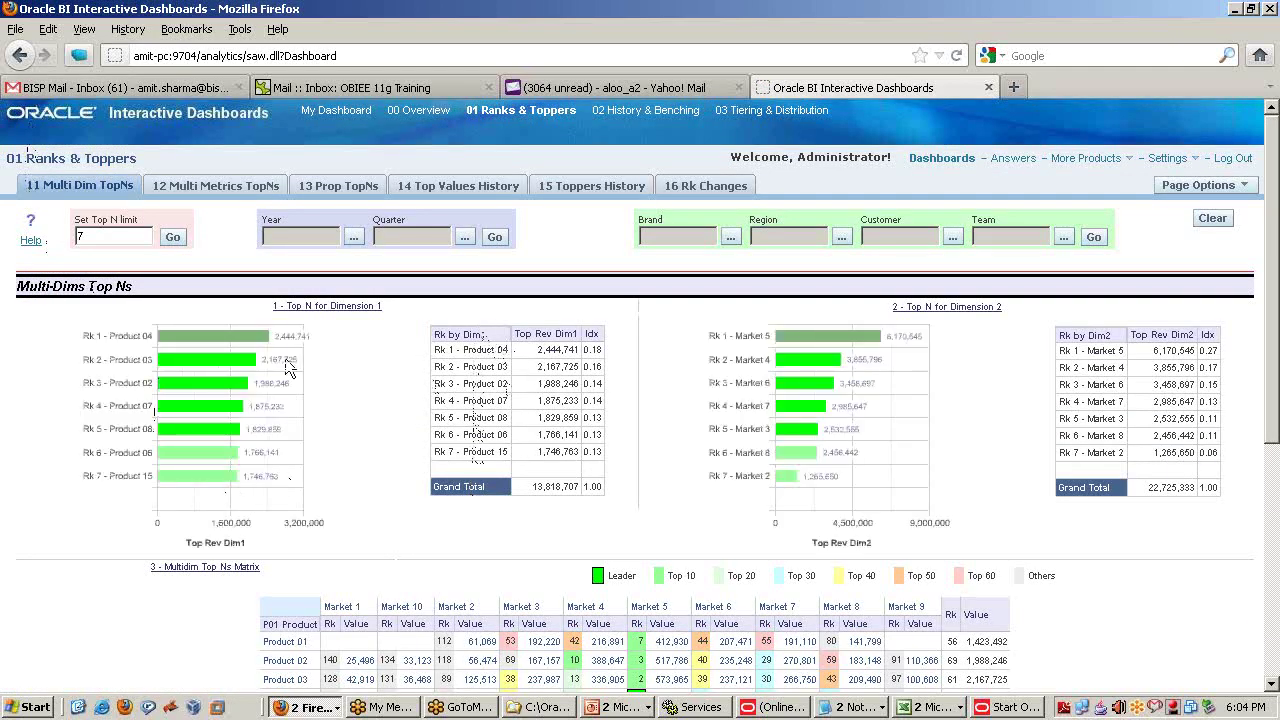
{"action": "left_click_drag", "start_coordinate": [1275, 376], "coordinate": [445, 432]}
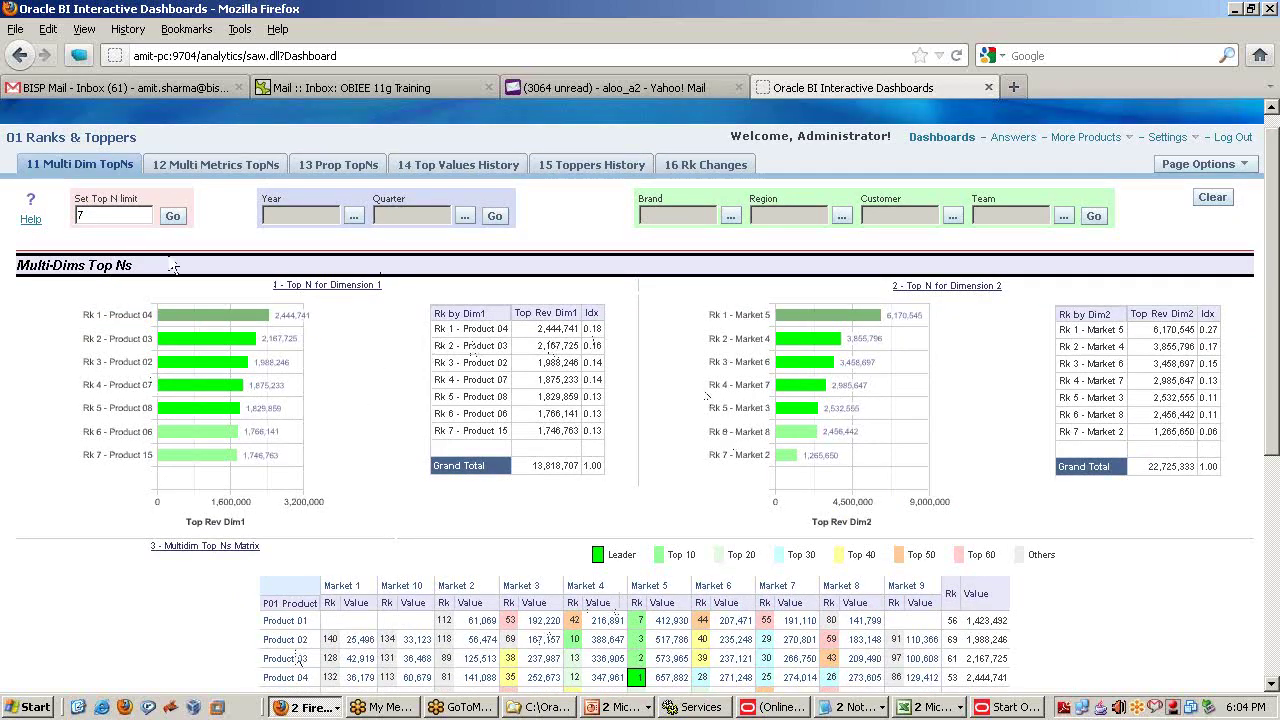
{"action": "left_click_drag", "start_coordinate": [100, 215], "coordinate": [68, 218]}
{"action": "type", "text": "5"}
{"action": "left_click", "coordinate": [172, 216]}
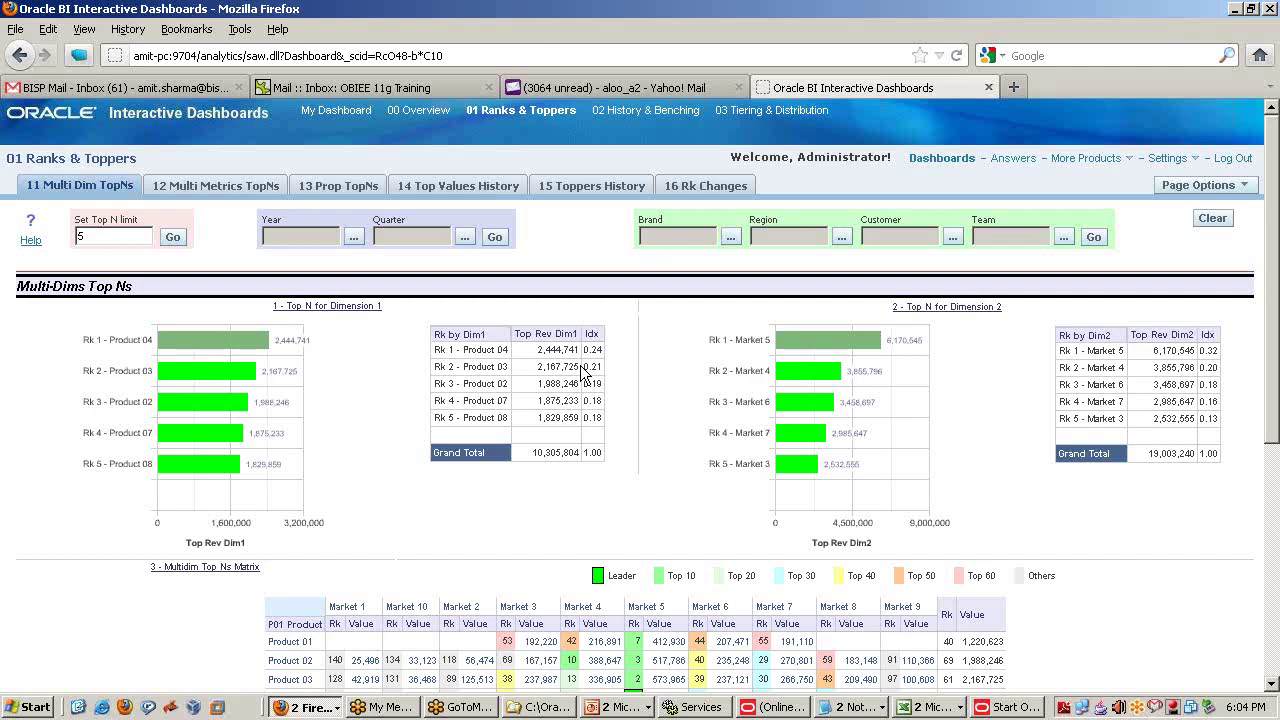
Filter the top-5 rankings to Year 2007 using the Year prompt's choice list
{"action": "left_click", "coordinate": [354, 236]}
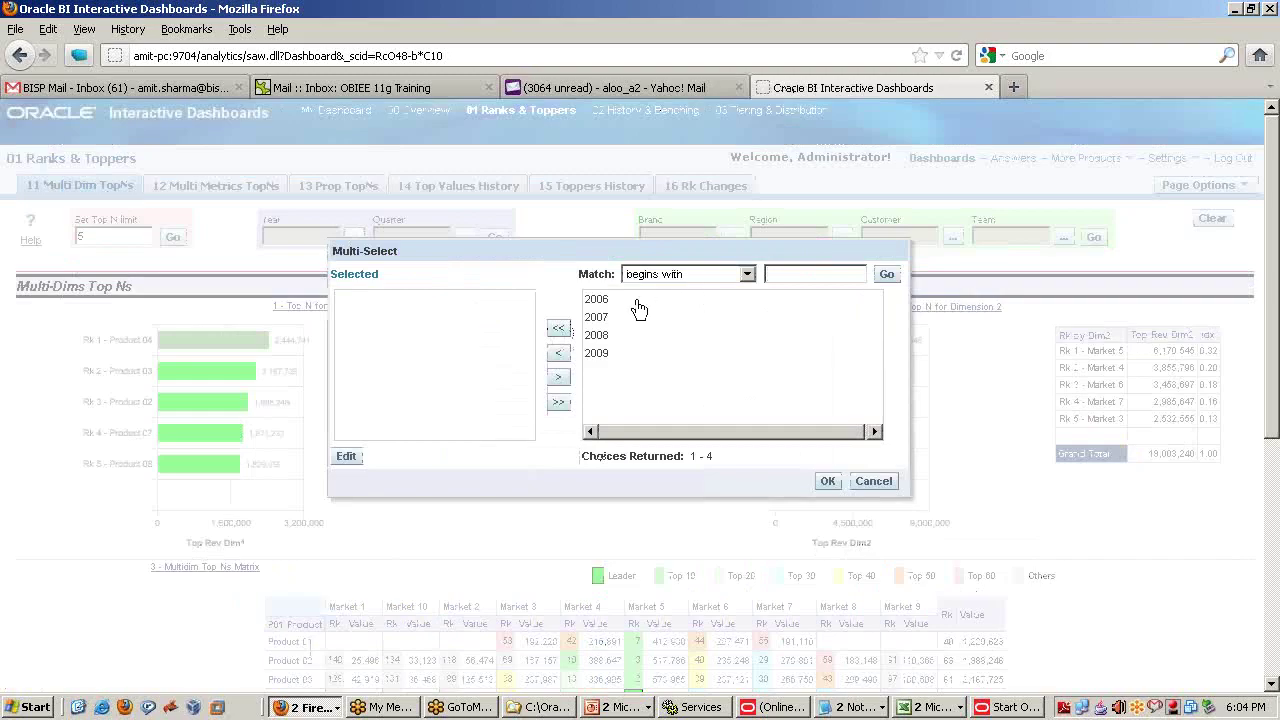
{"action": "left_click", "coordinate": [612, 318]}
{"action": "left_click", "coordinate": [559, 353]}
{"action": "left_click", "coordinate": [827, 481]}
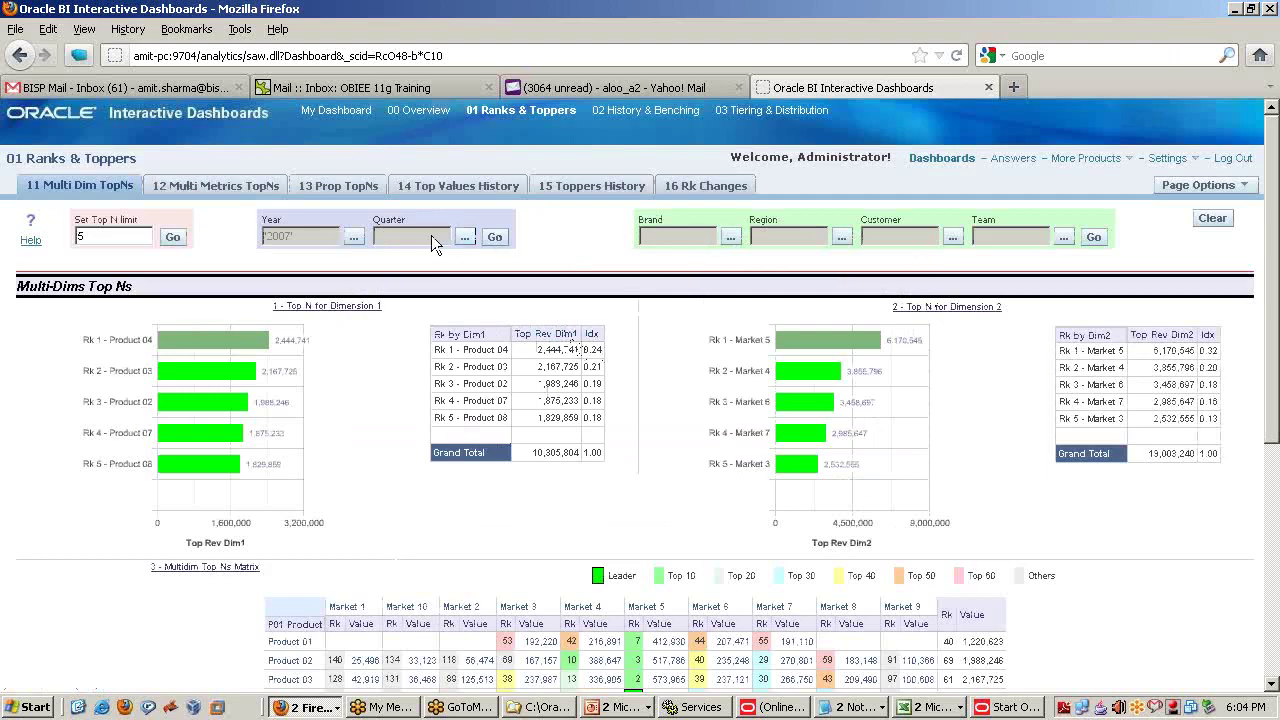
{"action": "left_click", "coordinate": [494, 236]}
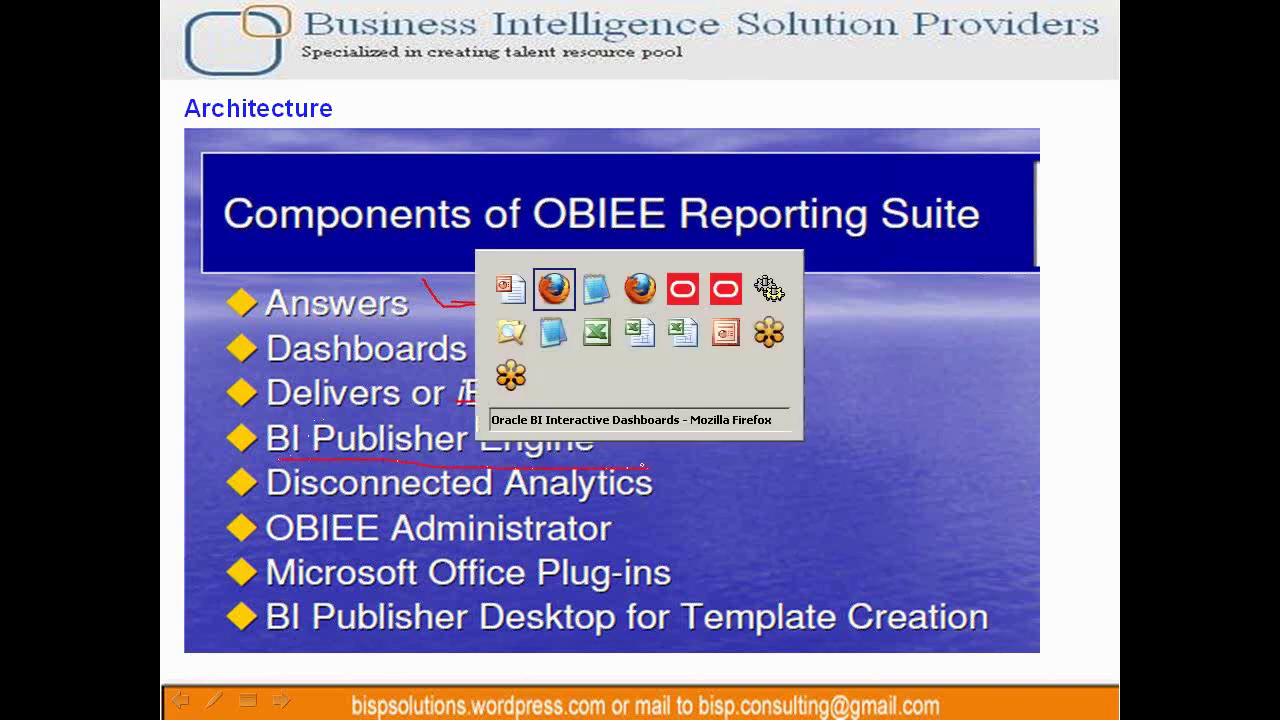
{"action": "key", "text": "alt+Tab"}
Add a 'BI Publisher' heading below the Solution#1 lines in the Notepad notes
{"action": "scroll", "coordinate": [640, 466], "scroll_direction": "down", "scroll_amount": 4}
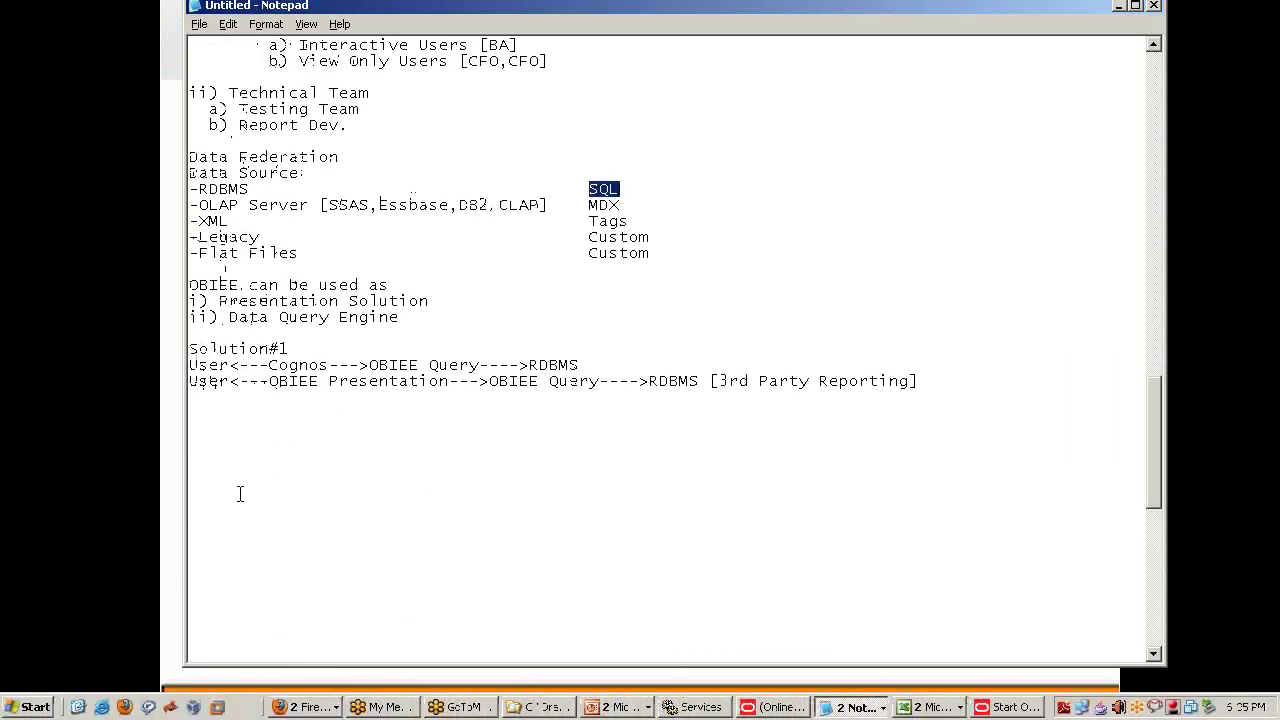
{"action": "left_click", "coordinate": [215, 438]}
{"action": "type", "text": "BI Publish"}
{"action": "type", "text": "er"}
{"action": "key", "text": "Return"}
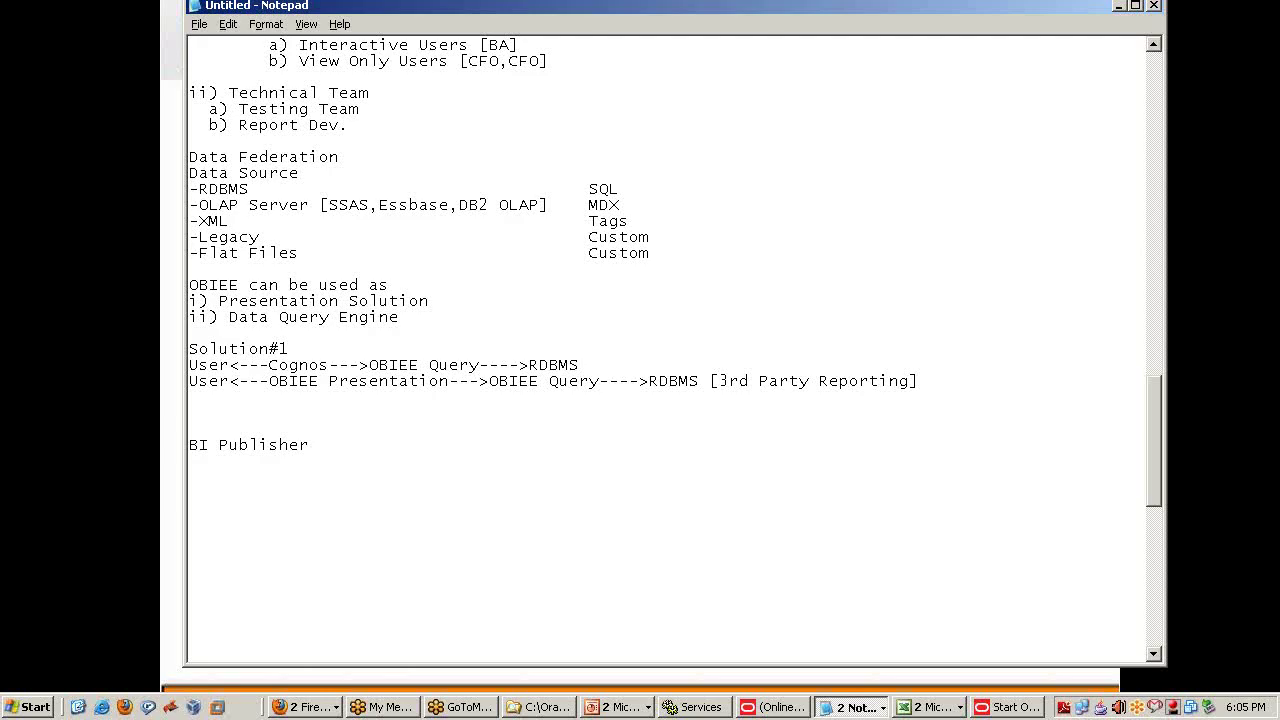
Type the line 'Company wants to sent Invitation 100,000 Data' under the heading
{"action": "type", "text": "Invitat"}
{"action": "key", "text": "BackSpace"}
{"action": "key", "text": "BackSpace"}
{"action": "key", "text": "BackSpace"}
{"action": "type", "text": "itation "}
{"action": "type", "text": "1"}
{"action": "key", "text": "Home"}
{"action": "type", "text": "Comp"}
{"action": "type", "text": "any wna"}
{"action": "type", "text": "nts to sent"}
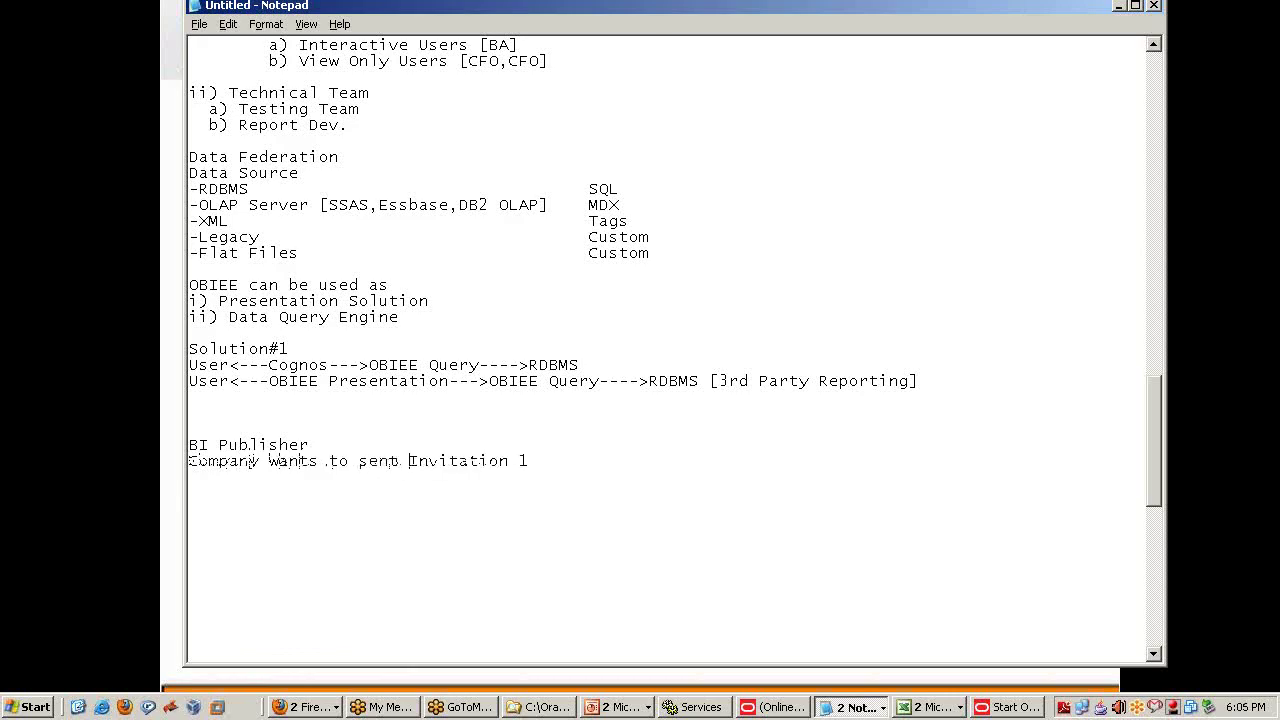
{"action": "key", "text": "End"}
{"action": "type", "text": "00"}
{"action": "type", "text": ",000 "}
{"action": "type", "text": "Data"}
Insert 'Customer Database' and a tab-separated 'Template' before 'Data' on that line
{"action": "left_click", "coordinate": [192, 477]}
{"action": "type", "text": "Custo"}
{"action": "type", "text": "mer Data"}
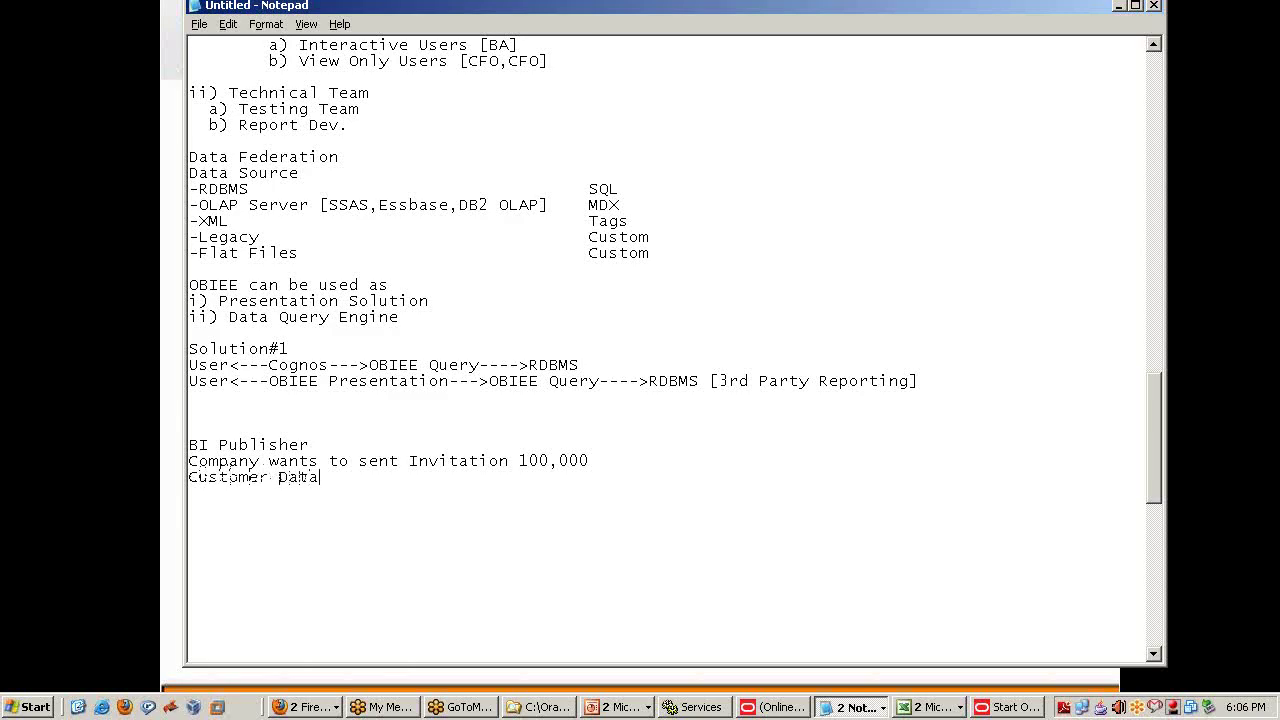
{"action": "type", "text": "base"}
{"action": "key", "text": "Tab"}
{"action": "type", "text": "Templat"}
{"action": "type", "text": "e"}
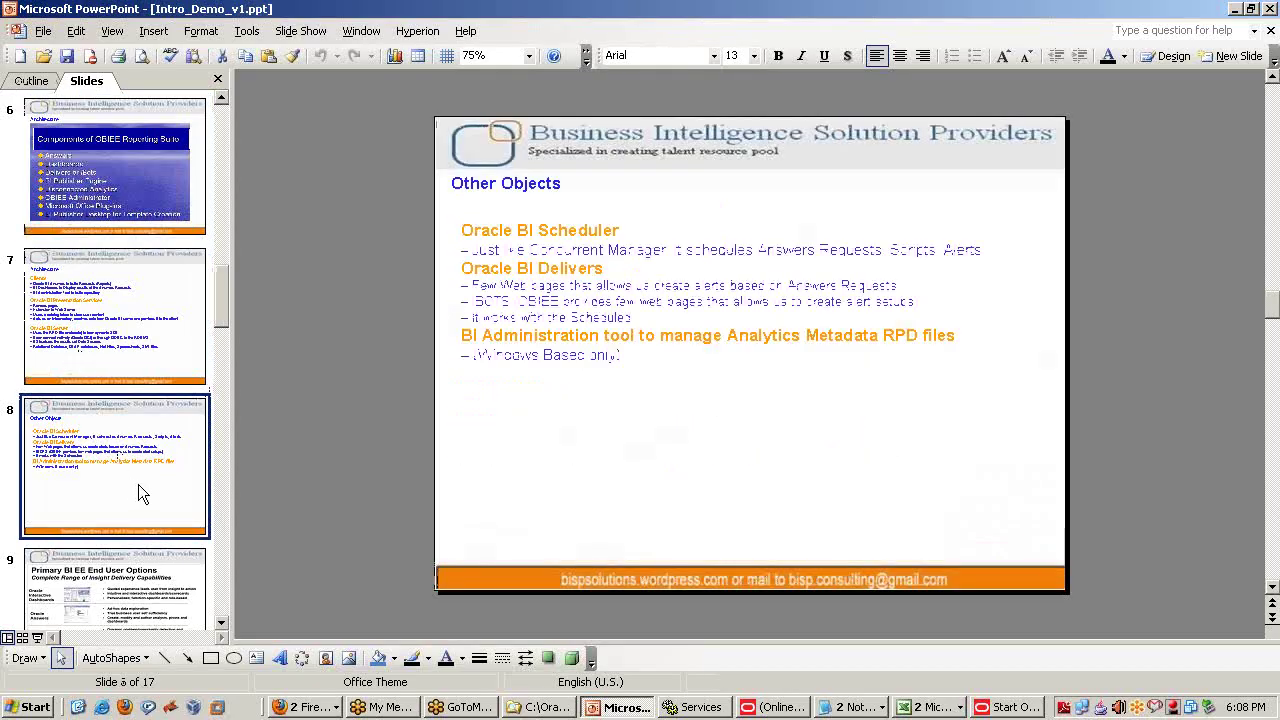
Step the Intro_Demo deck back to the 'Understanding OBIEE' title slide
{"action": "key", "text": "Up"}
{"action": "key", "text": "Up"}
{"action": "key", "text": "Up"}
{"action": "key", "text": "Up"}
{"action": "key", "text": "Up"}
{"action": "key", "text": "Up"}
{"action": "key", "text": "Up"}
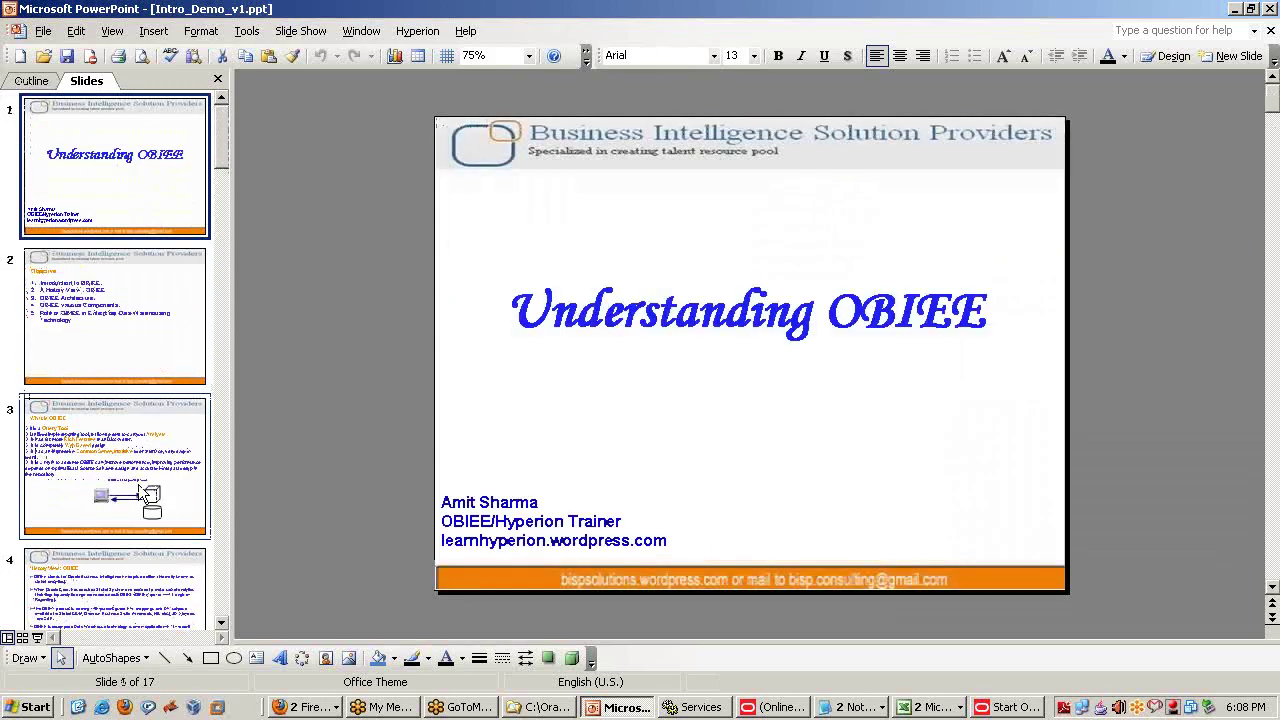